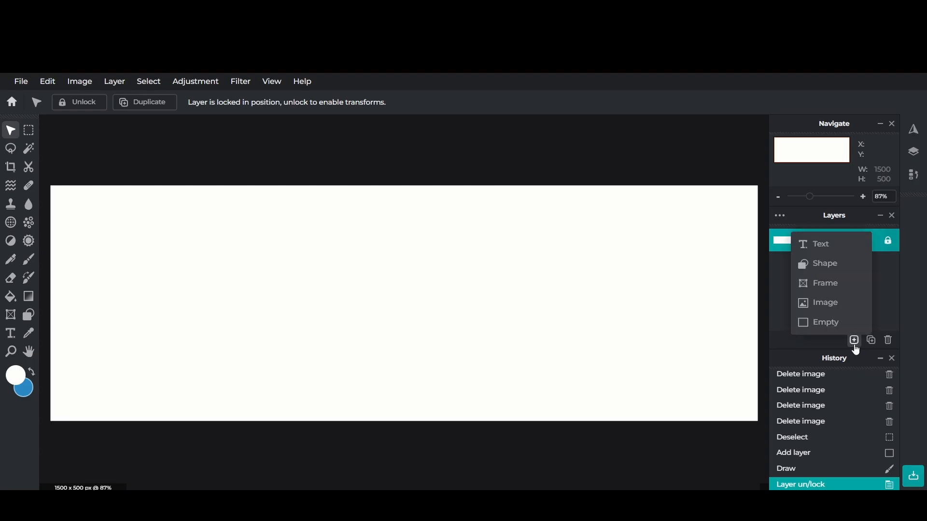
Step: Add an empty layer and place the white-haired character image in the current document as a layer above it
left_click(844, 322)
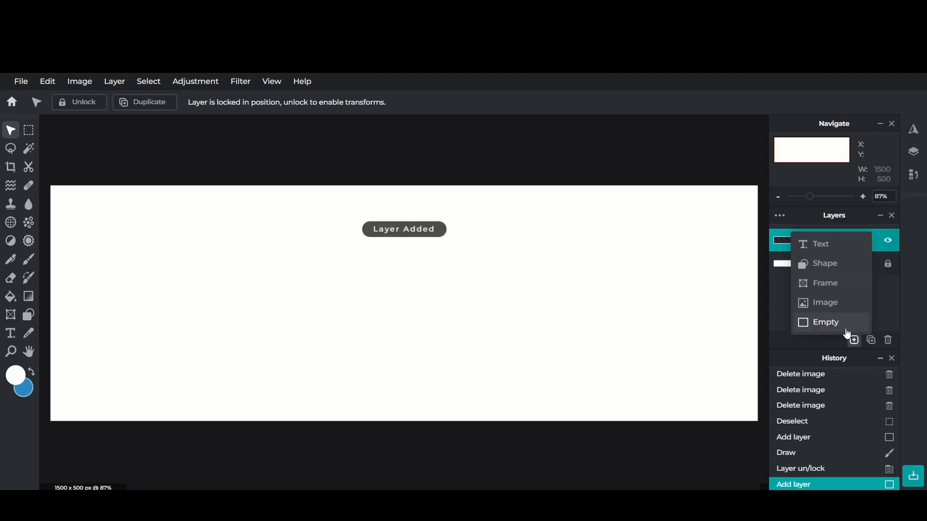
left_click(99, 83)
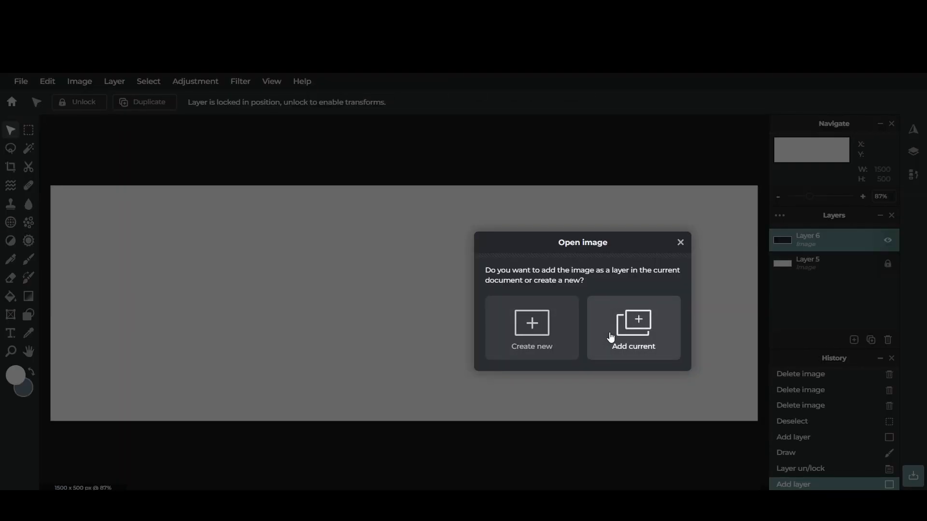
left_click(611, 337)
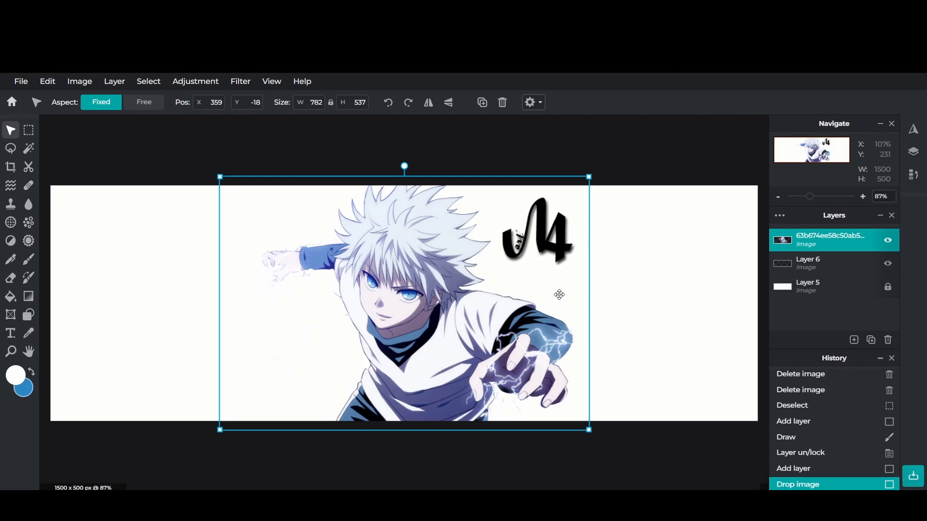
Step: Erase the black signature beside the character's head using a polygonal lasso selection, then deselect
left_click(10, 148)
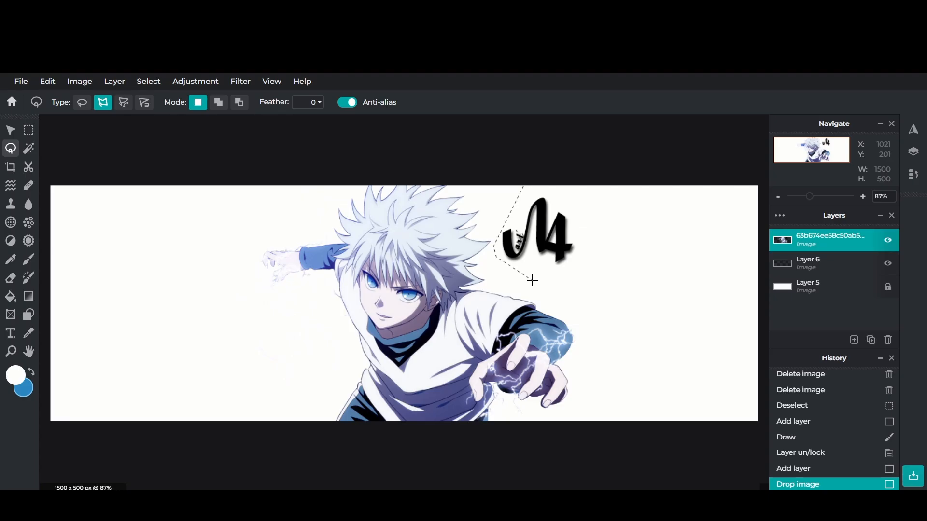
left_click(521, 181)
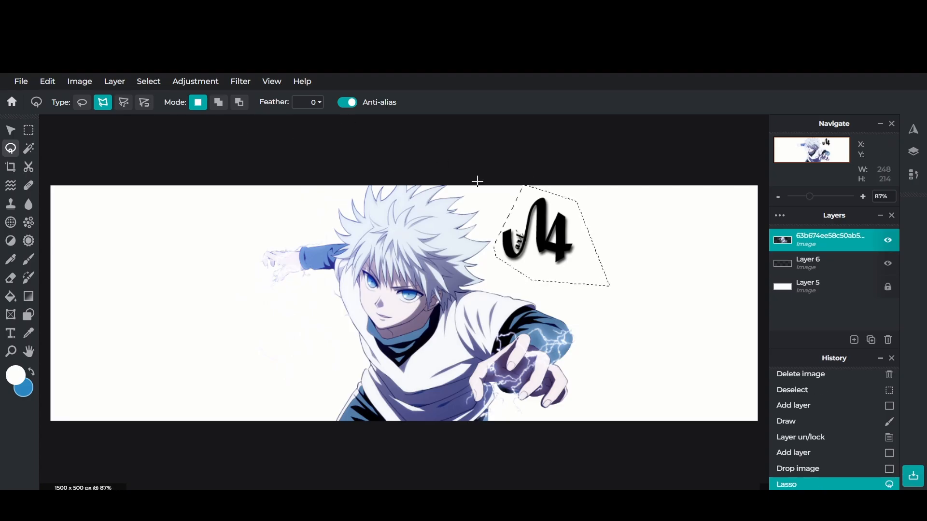
key("Delete")
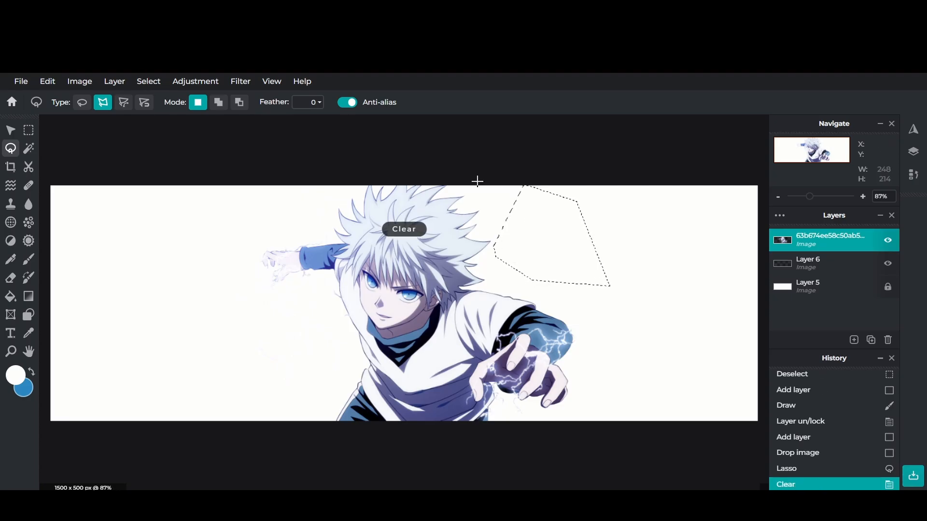
left_click(152, 83)
left_click(156, 151)
left_click(82, 102)
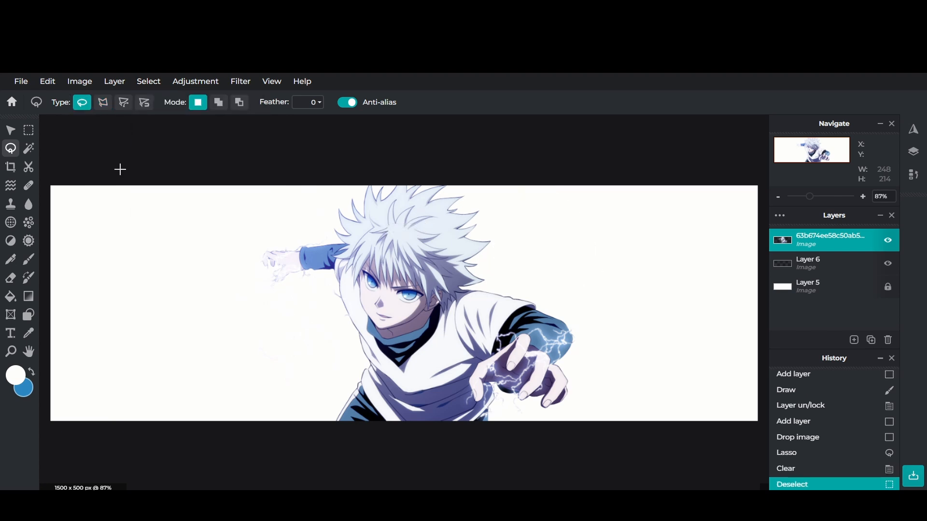
left_click_drag(189, 331, 186, 329)
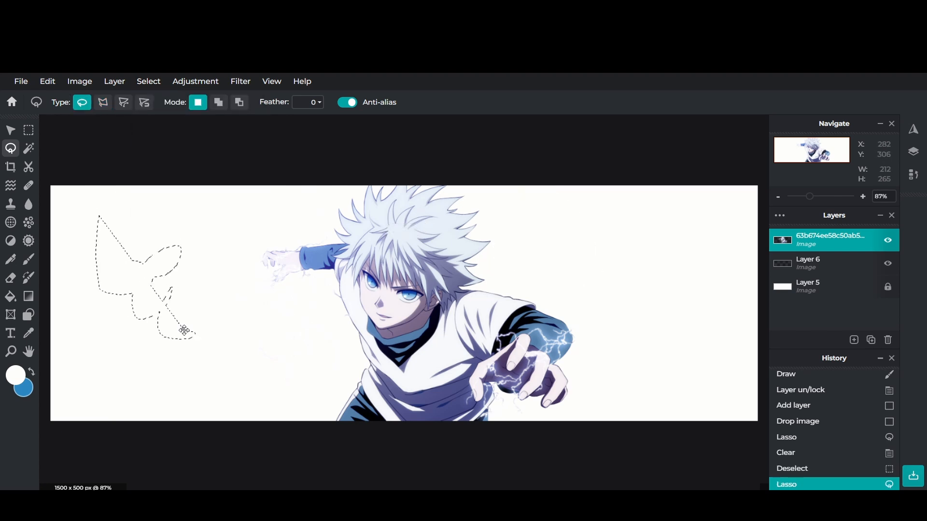
left_click(174, 233)
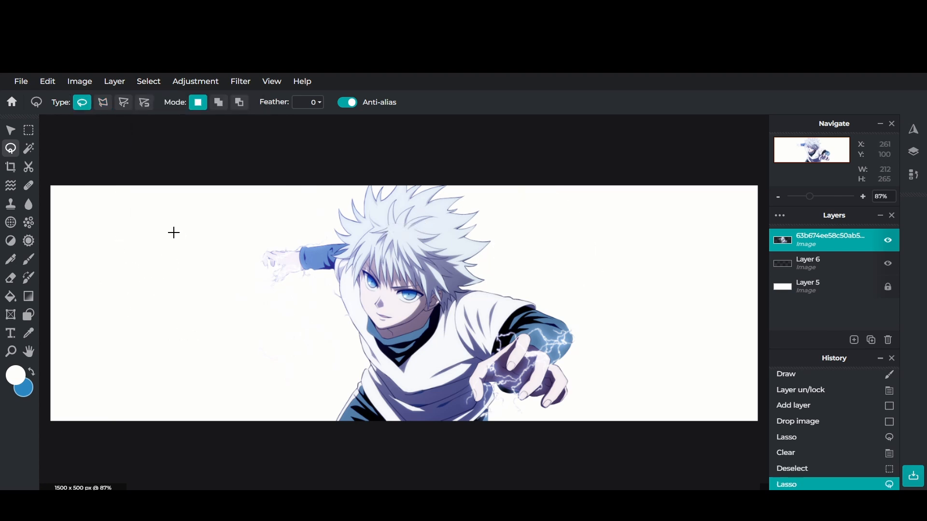
Step: Move the character image to the left part of the banner, at about X -110, Y -37
left_click(9, 130)
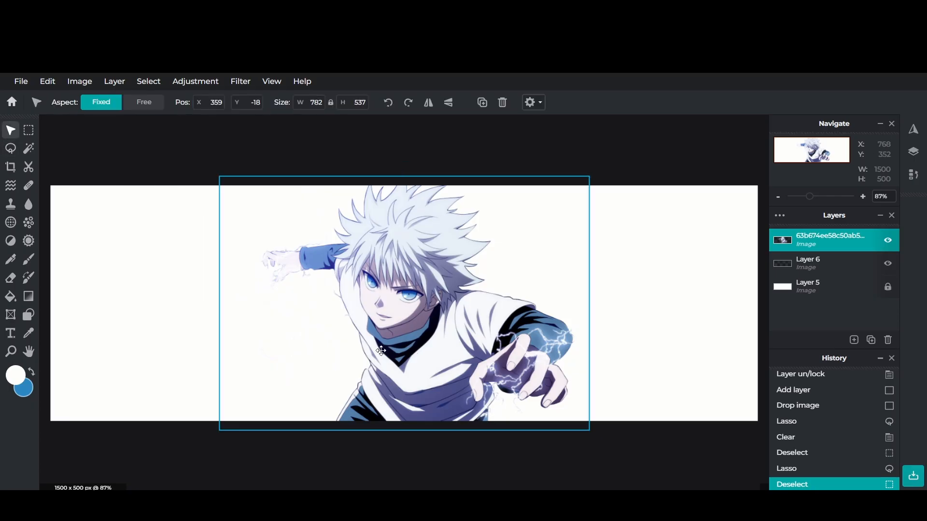
left_click_drag(411, 350, 193, 344)
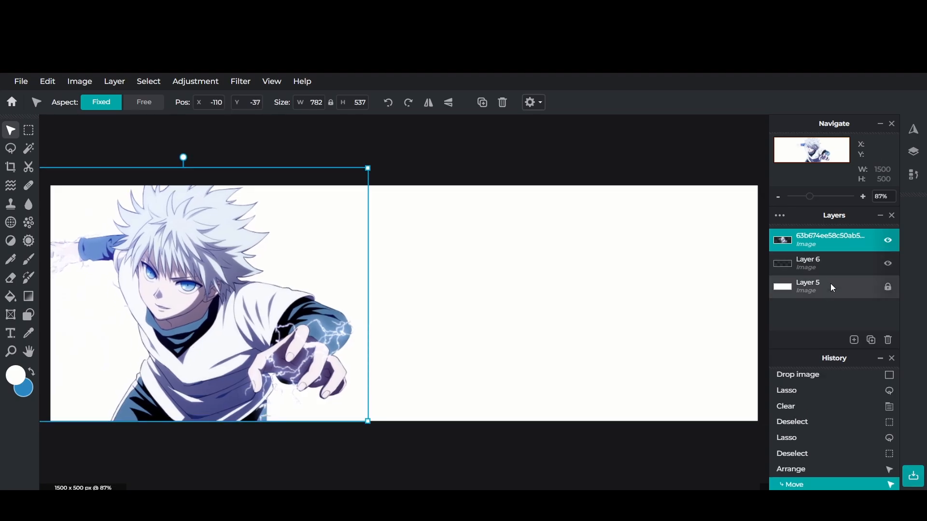
Step: On Layer 6, draw a polygonal selection about 709 × 500 px around the character, with a slanted right edge
left_click(822, 269)
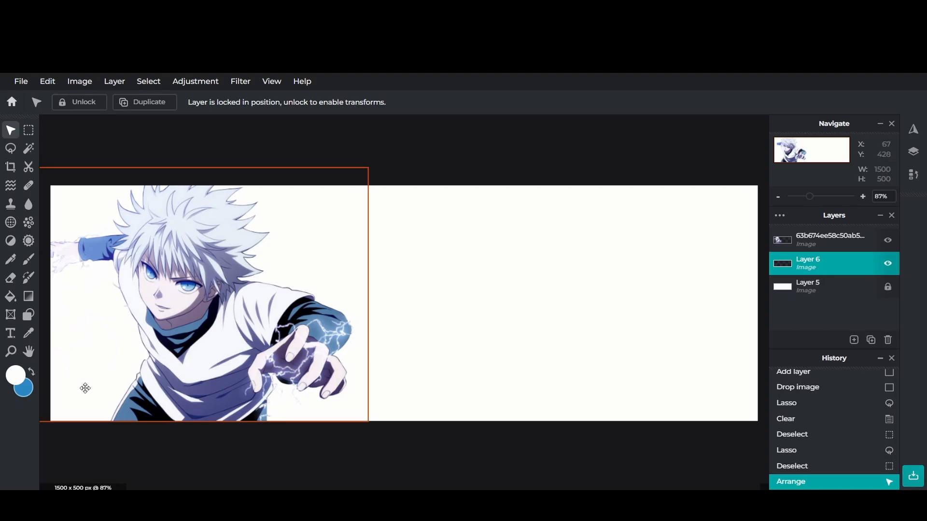
left_click(10, 150)
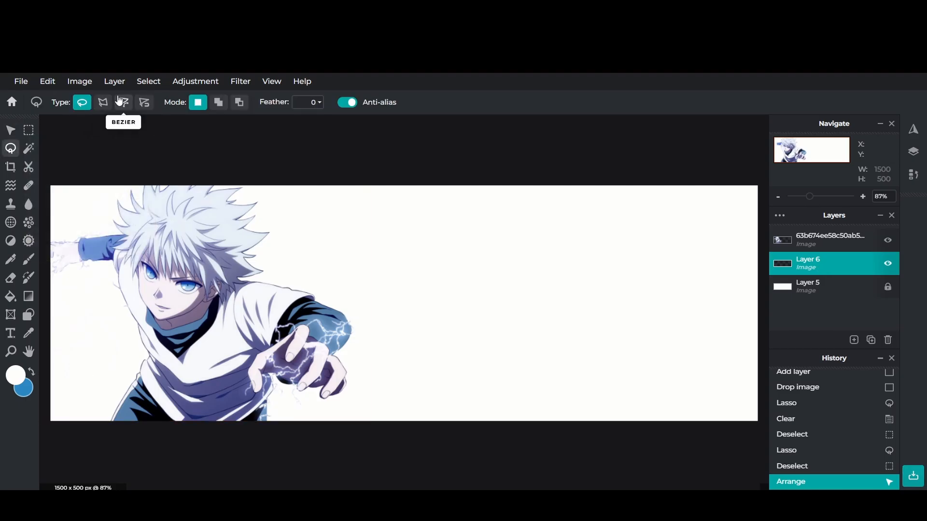
left_click(103, 101)
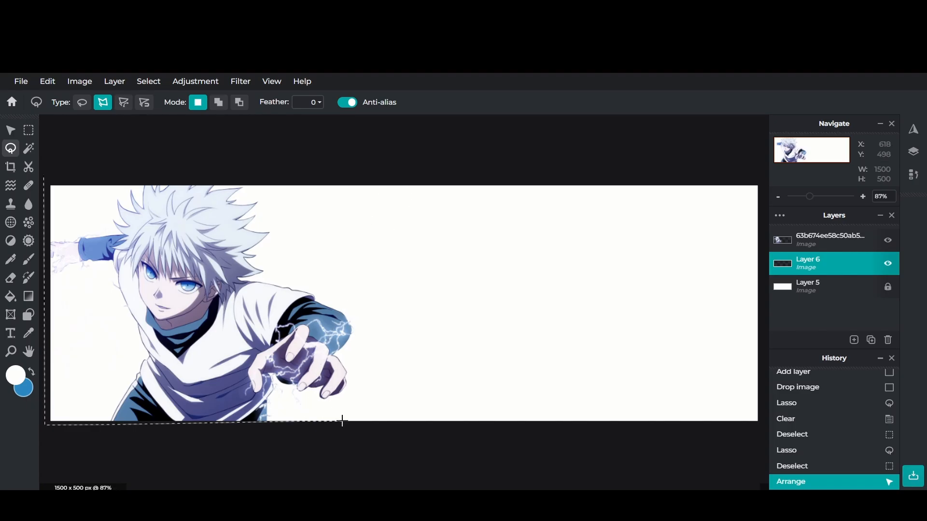
left_click(387, 177)
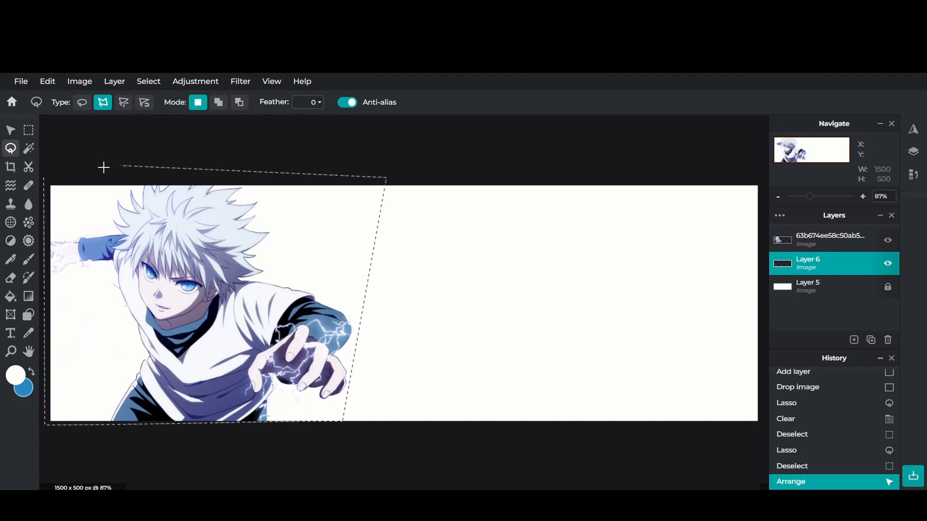
left_click(44, 181)
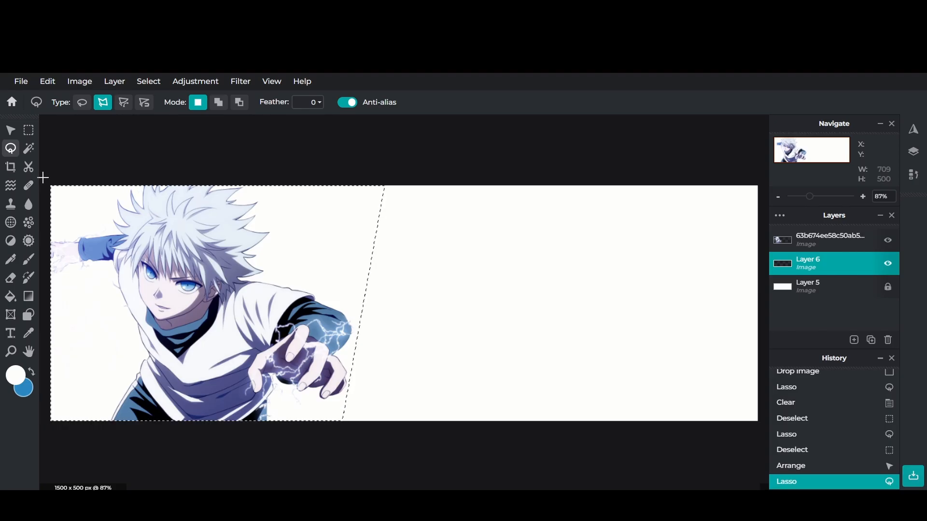
Step: Fill the slanted selection on Layer 6 with blue using the Brush, then deselect
left_click(29, 259)
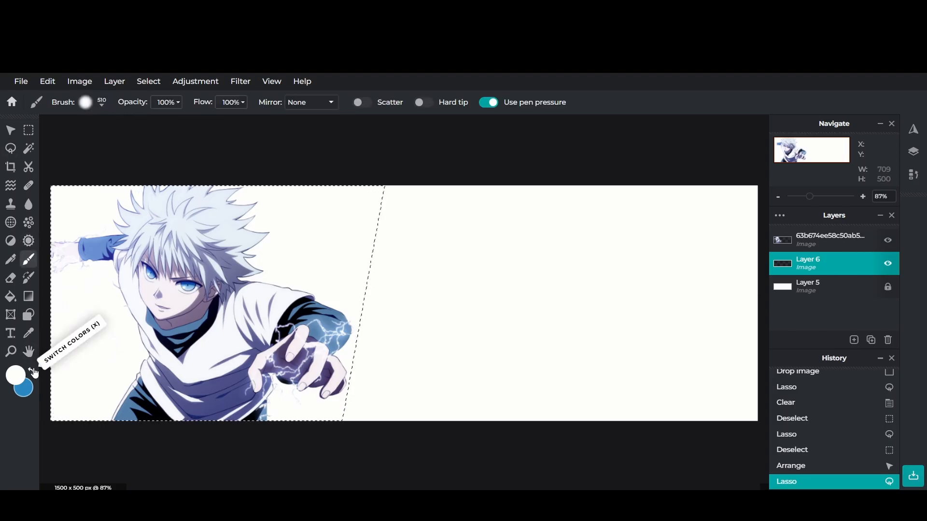
left_click(32, 371)
mouse_move(116, 367)
left_mouse_down()
mouse_move(92, 256)
mouse_move(282, 210)
mouse_move(372, 296)
mouse_move(296, 451)
mouse_move(121, 420)
left_mouse_up()
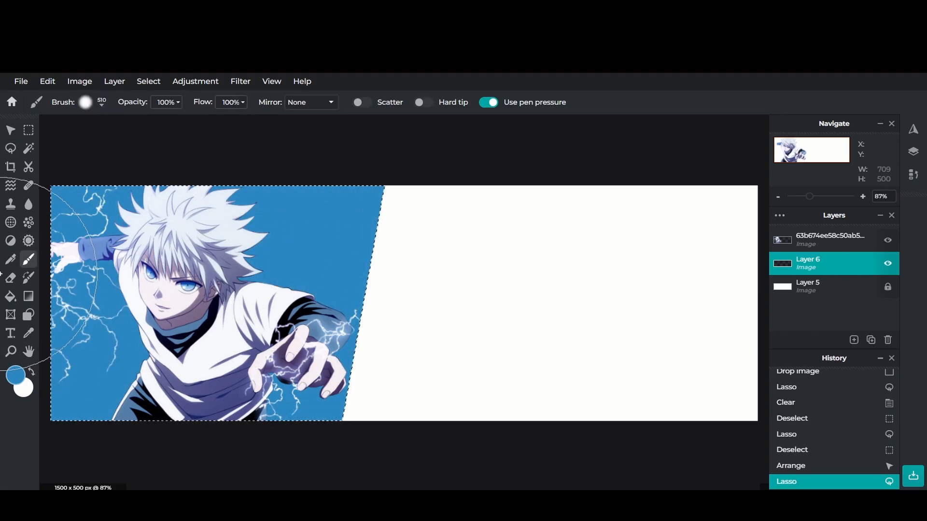
left_click(148, 81)
left_click(157, 145)
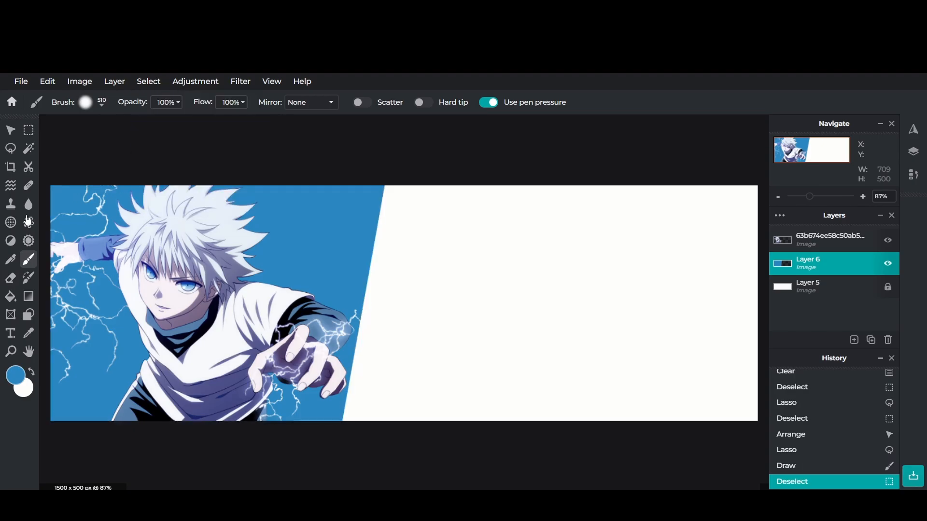
Step: Clear a narrow slanted strip, selected at about 119 × 500 px, from the left part of the blue area
left_click(10, 148)
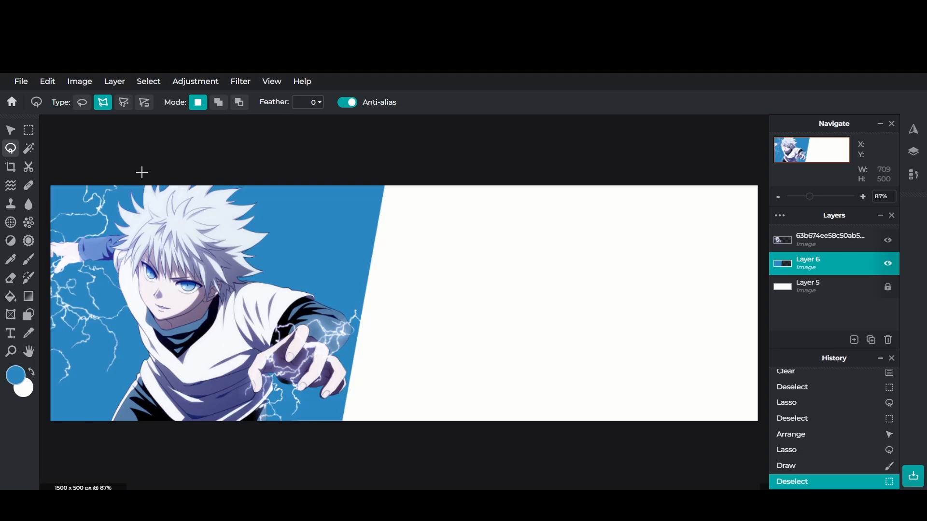
left_click(97, 427)
left_click(143, 171)
key("Delete")
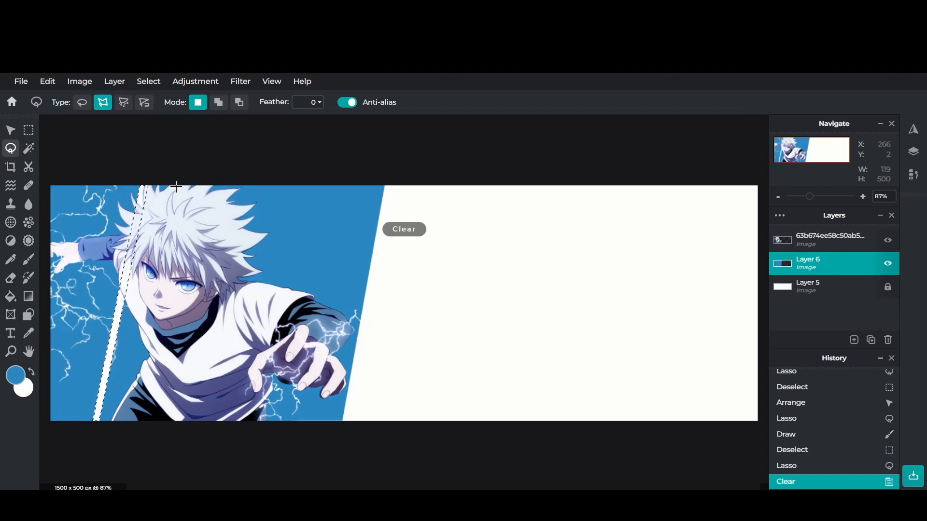
Step: Shift the strip selection right past the character's head, clear a second parallel gap in the blue area, and deselect
mouse_move(125, 280)
left_mouse_down()
mouse_move(254, 282)
mouse_move(252, 303)
left_mouse_up()
key("Delete")
key("Delete")
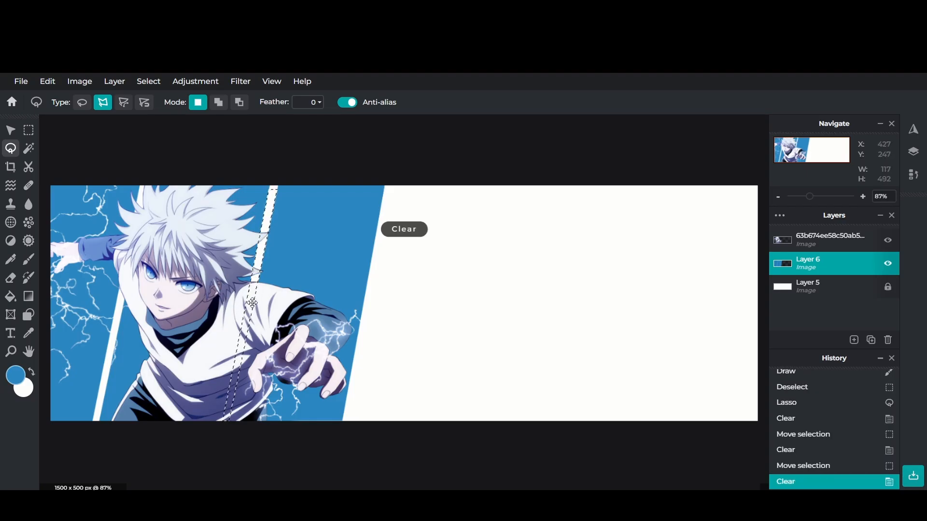
left_click(252, 303)
left_click(148, 81)
left_click(155, 143)
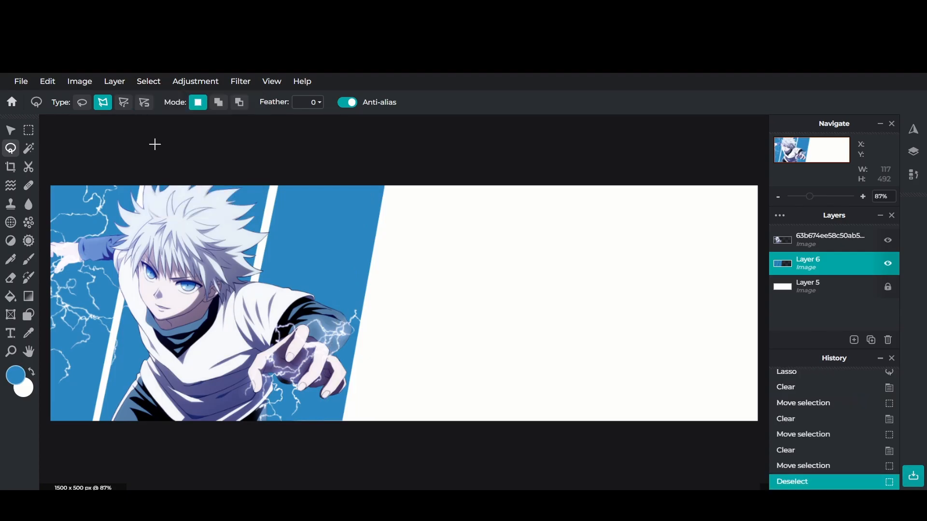
Step: Select the pixels of Layer 6, cut that area from the character image layer, and delete the layer with the remaining slivers
left_click(10, 130)
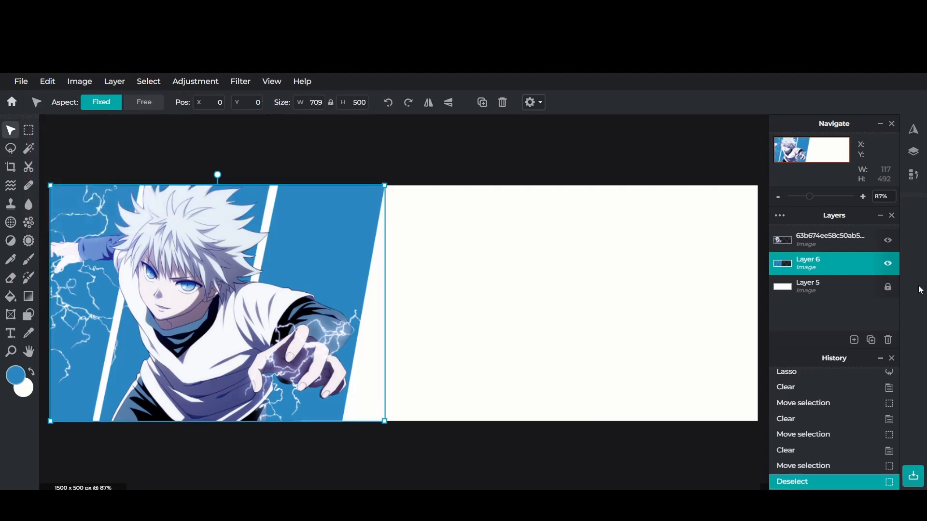
left_click(144, 82)
left_click(156, 115)
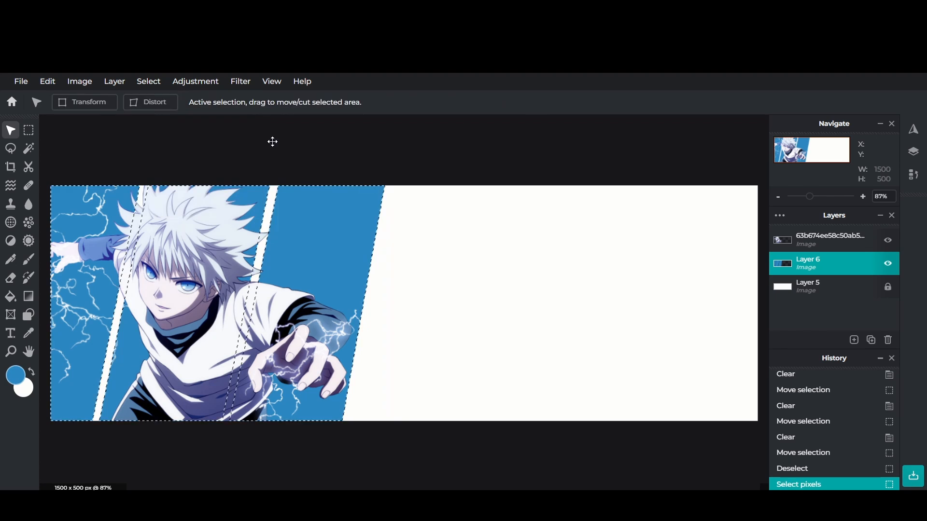
left_click(820, 249)
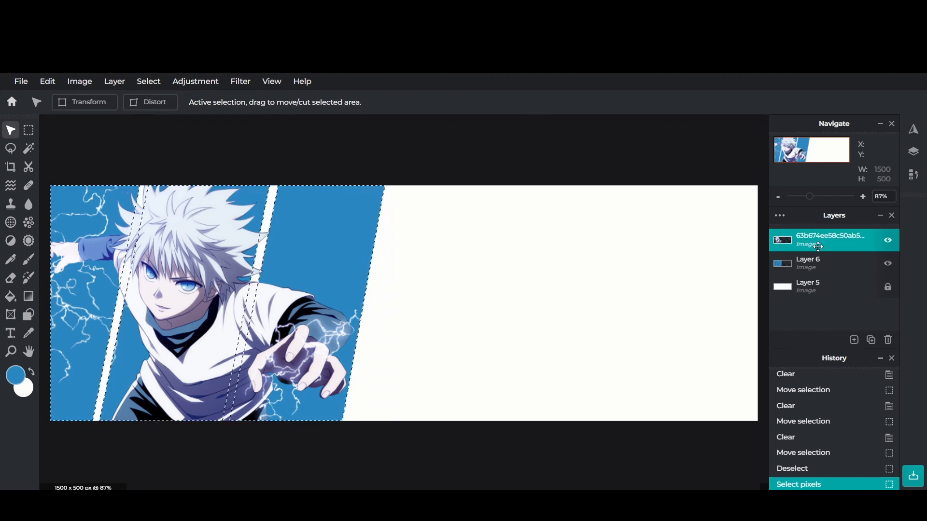
left_click(52, 86)
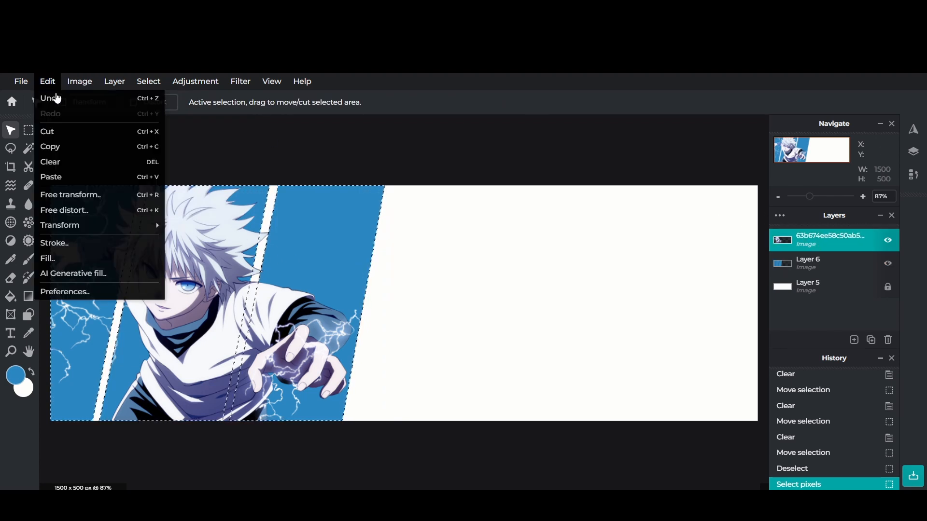
left_click(58, 136)
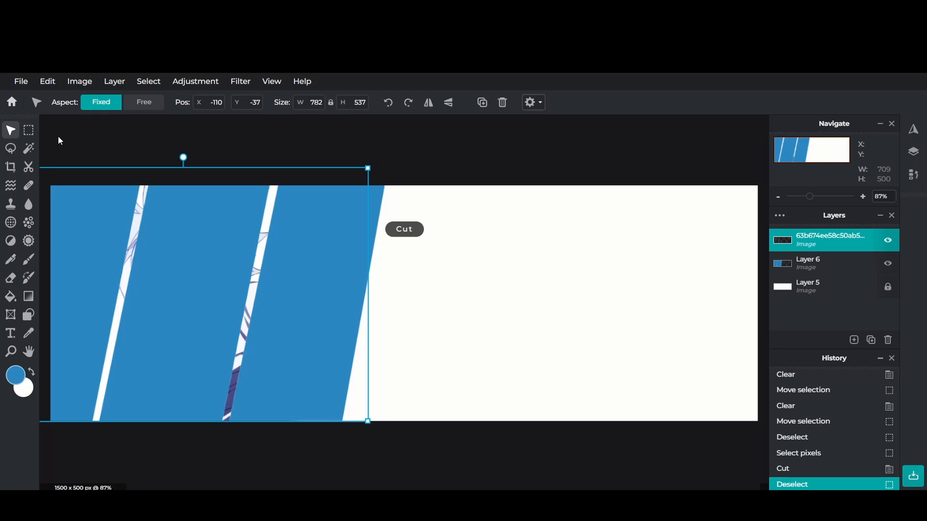
key("Delete")
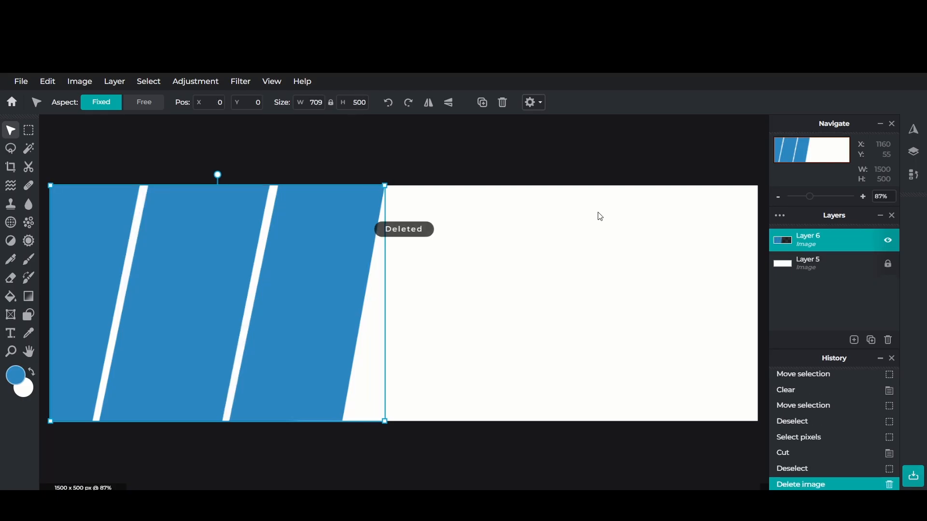
Step: Paste the cut character and align it with the blue panels at X -3, Y 16
key("ctrl+v")
left_click_drag(466, 318, 269, 326)
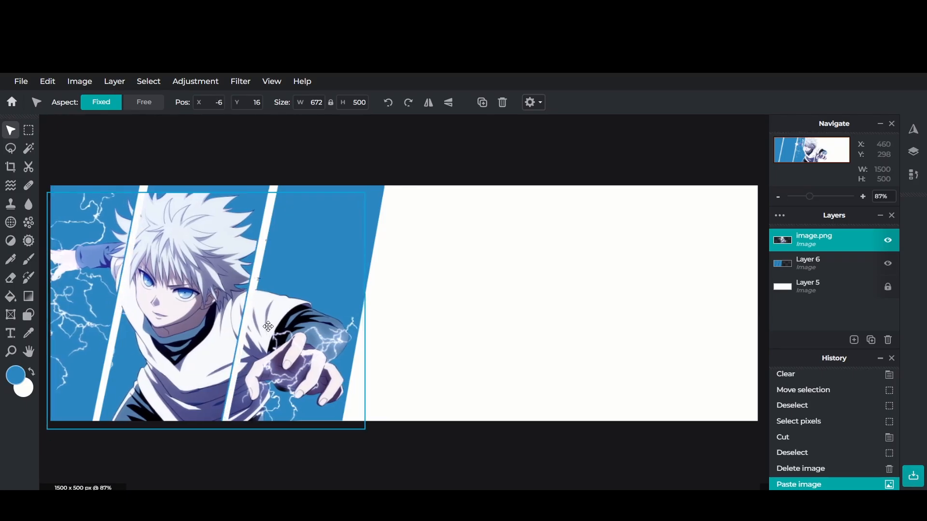
left_click_drag(268, 327, 267, 326)
key("Right")
key("Right")
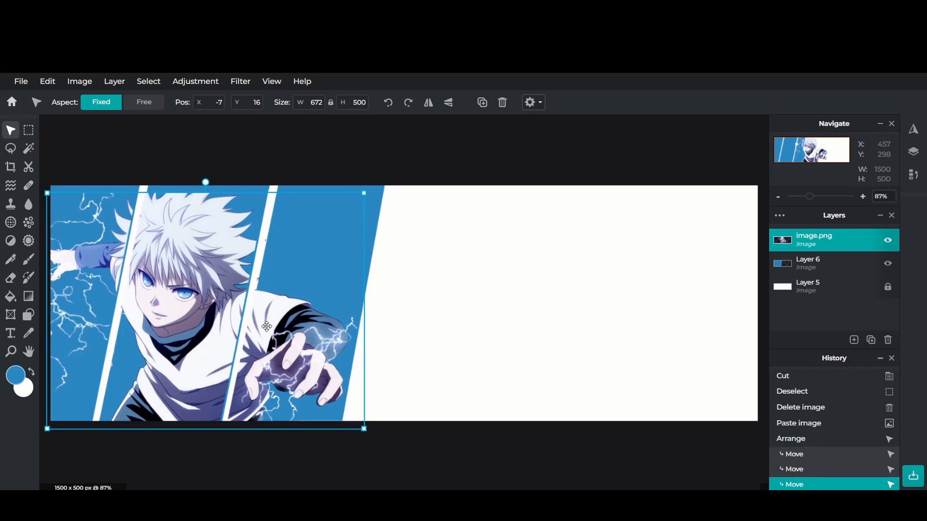
key("Right")
key("Right")
key("Right")
key("Right")
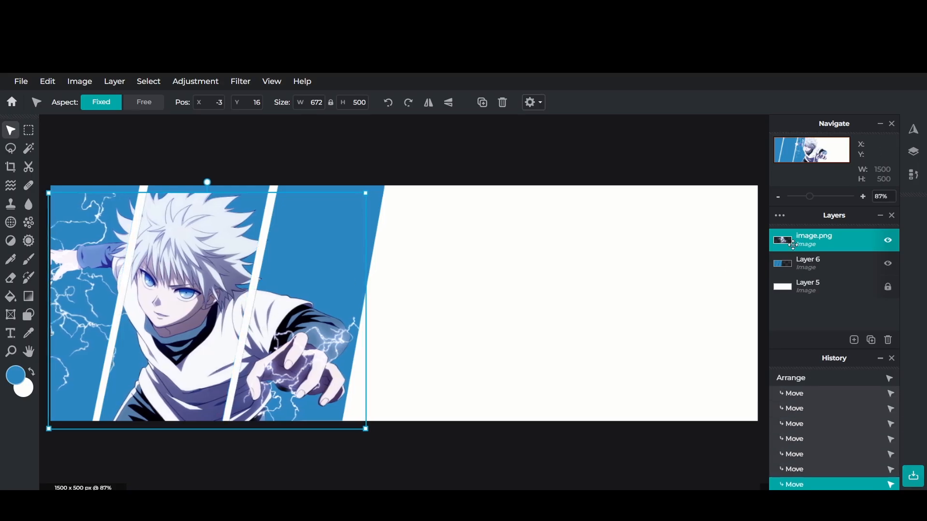
left_click(831, 243)
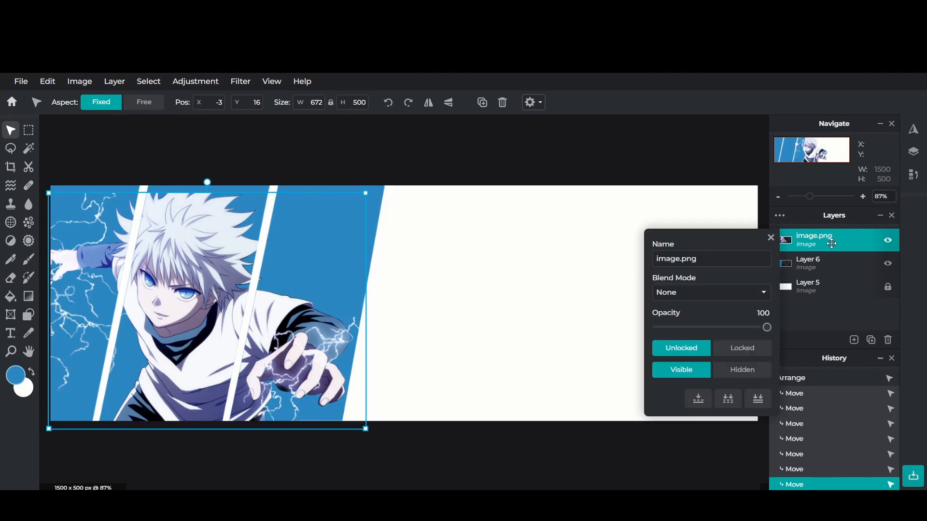
left_click(771, 238)
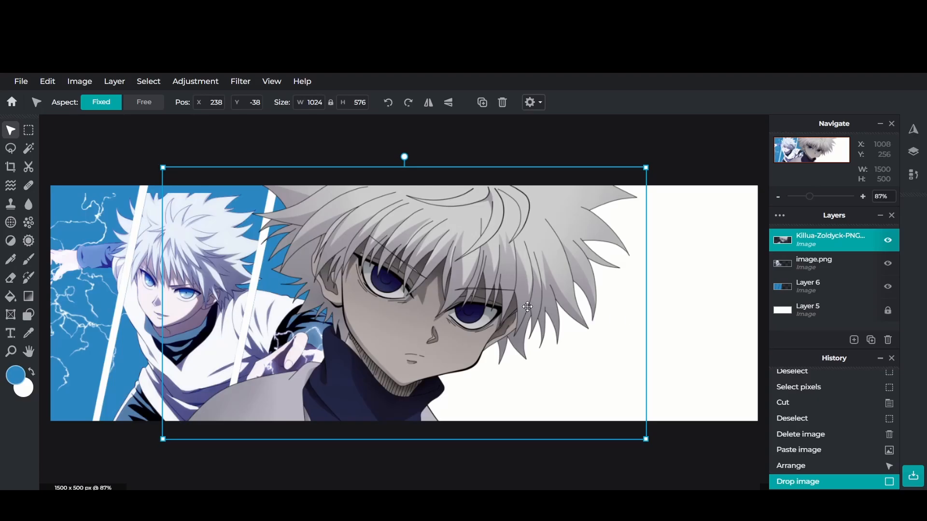
Step: Scale the dropped Killua-Zoldyck-PNG image to 888 × 500 px at X -100, Y 0 and move its layer below image.png
left_click_drag(527, 307, 368, 286)
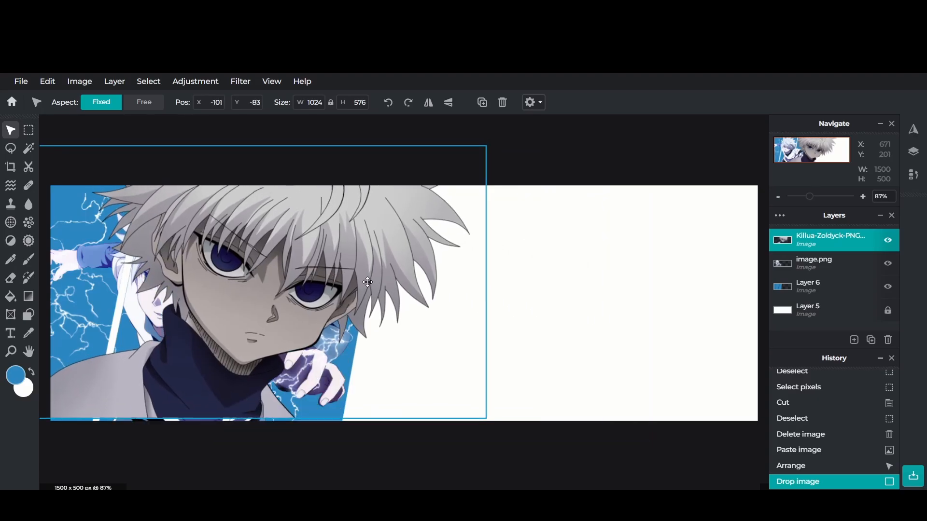
left_click_drag(487, 150, 424, 158)
left_click_drag(805, 247, 805, 272)
Step: Shift the Killua-Zoldyck-PNG image to X -270, Y 0 and lower its layer opacity to a faint level
double_click(805, 273)
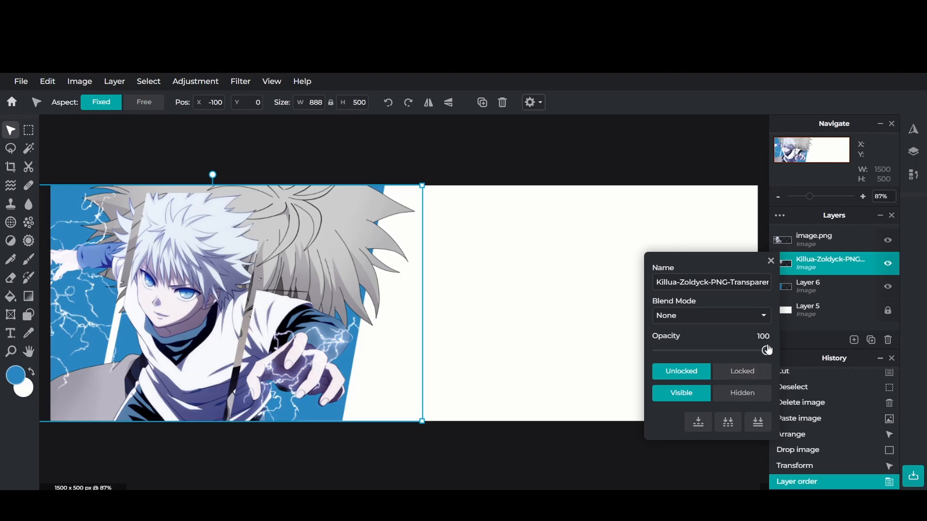
left_click(770, 261)
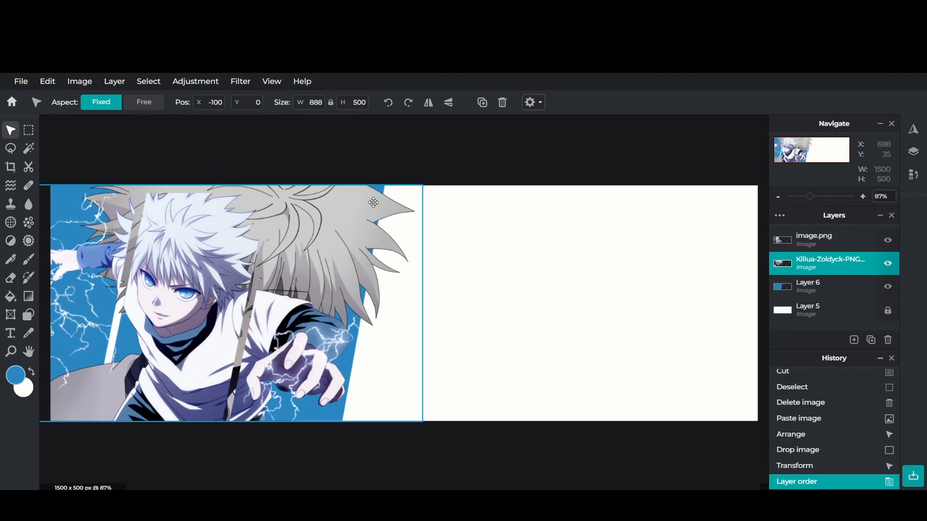
left_click_drag(375, 203, 298, 203)
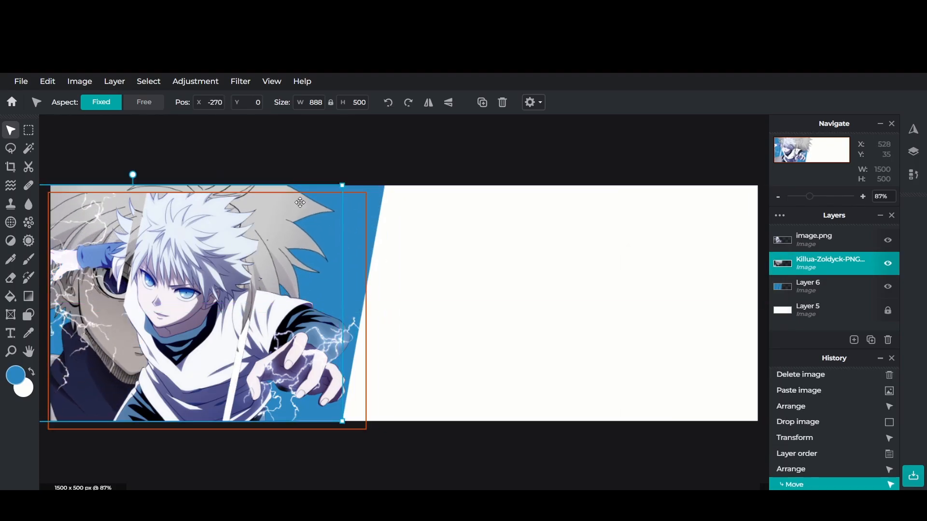
left_click(781, 261)
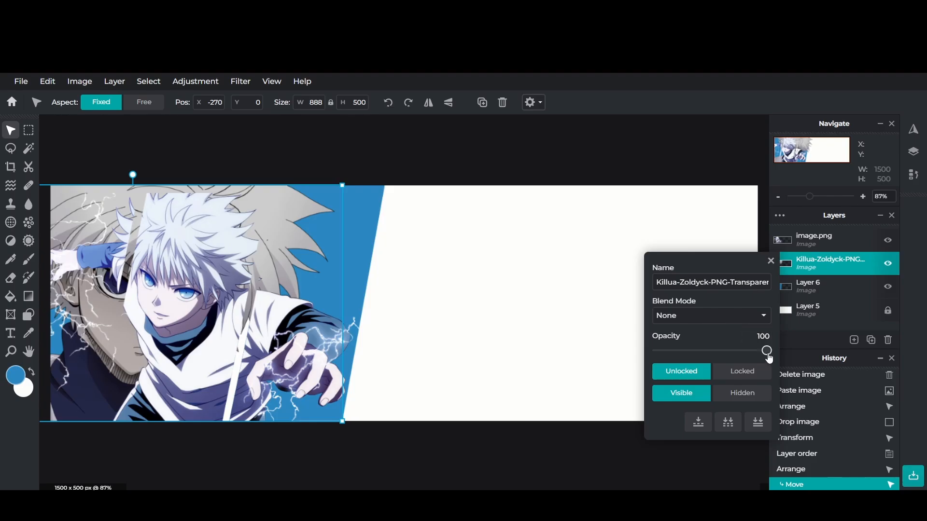
left_click_drag(768, 356, 672, 354)
left_click(771, 263)
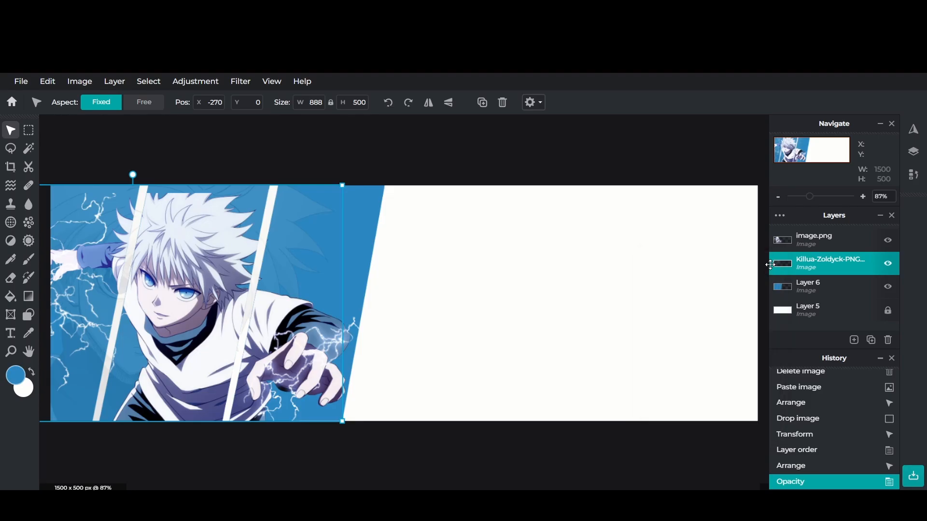
Step: Add an empty layer directly above the Killua-Zoldyck-PNG layer
left_click(853, 340)
left_click(852, 341)
left_click(851, 327)
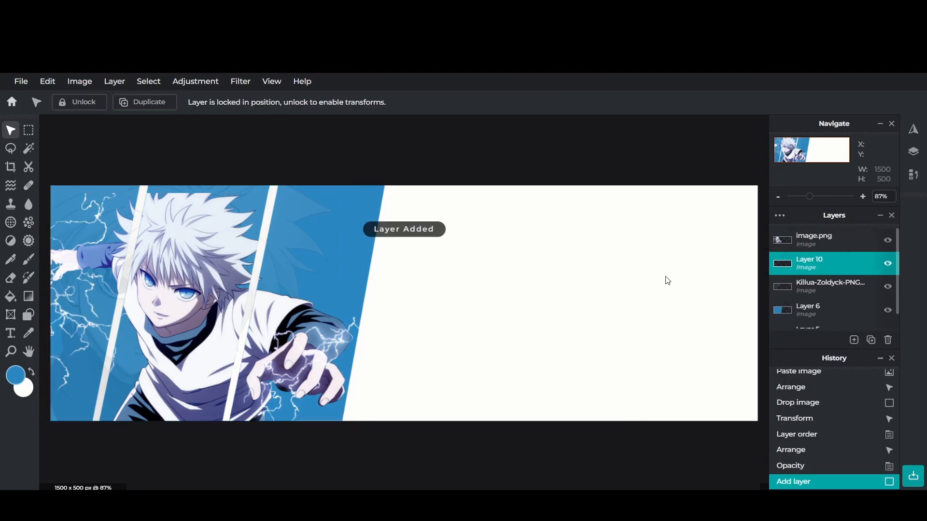
Step: Set up the Brush tool with a size of 270 px and a softness of 95%
left_click(32, 260)
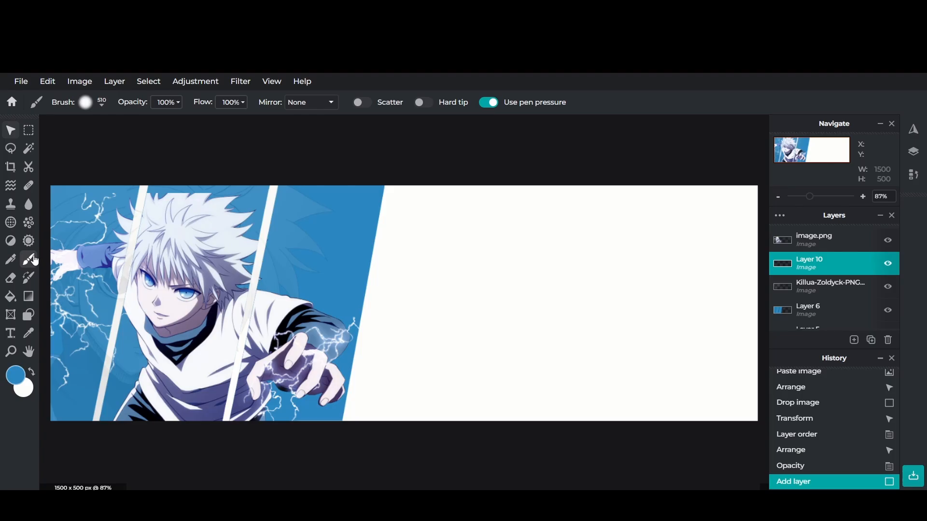
left_click(87, 103)
left_click(178, 127)
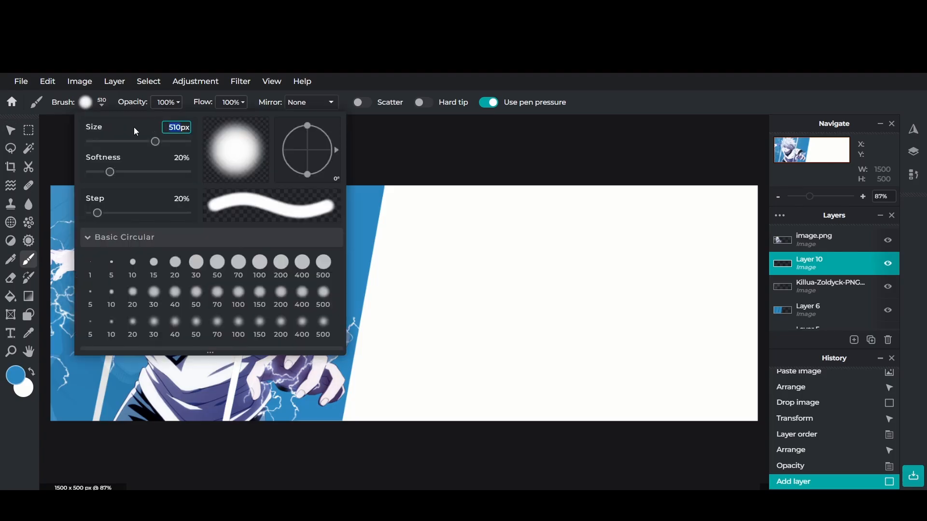
type("270")
left_click_drag(140, 172, 184, 172)
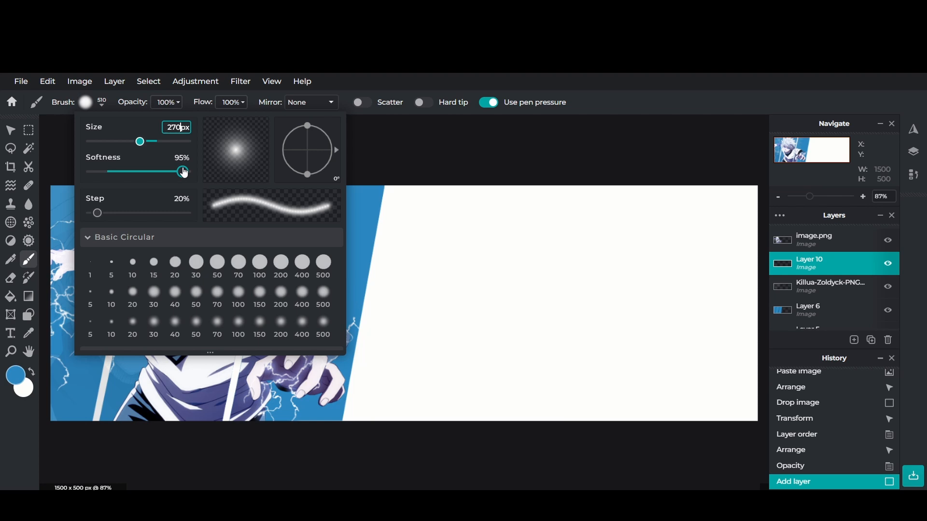
left_click(431, 199)
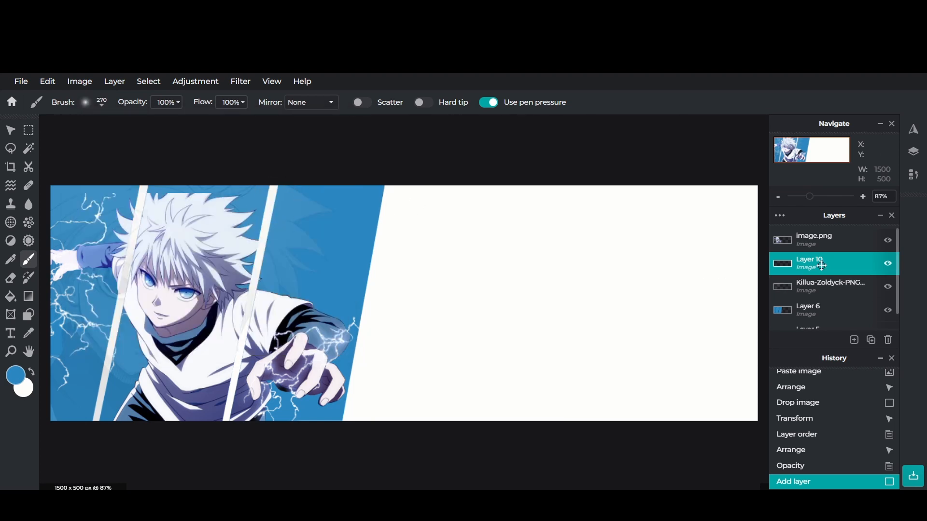
Step: Move the empty layer above image.png and brush soft blue over the character's shoulder, torso edges and the area by the rear arm
left_click_drag(822, 265, 821, 239)
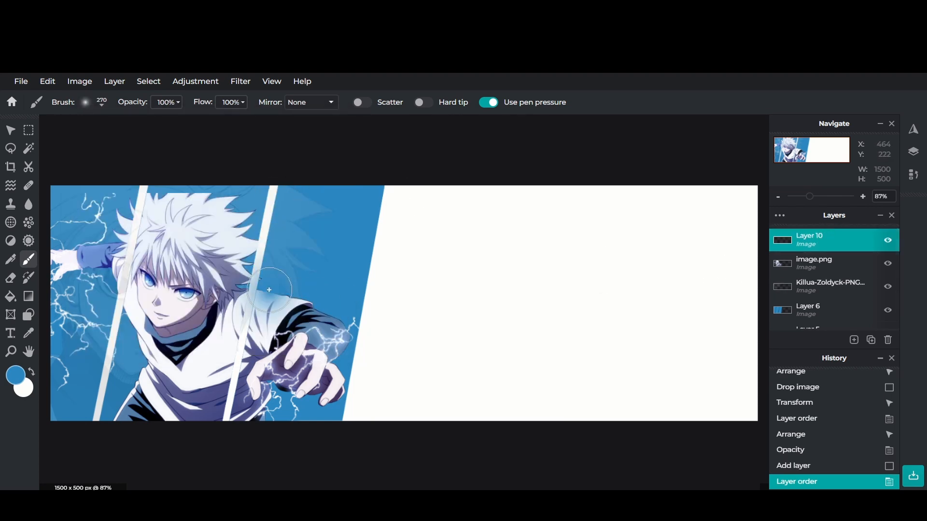
left_click_drag(269, 290, 315, 303)
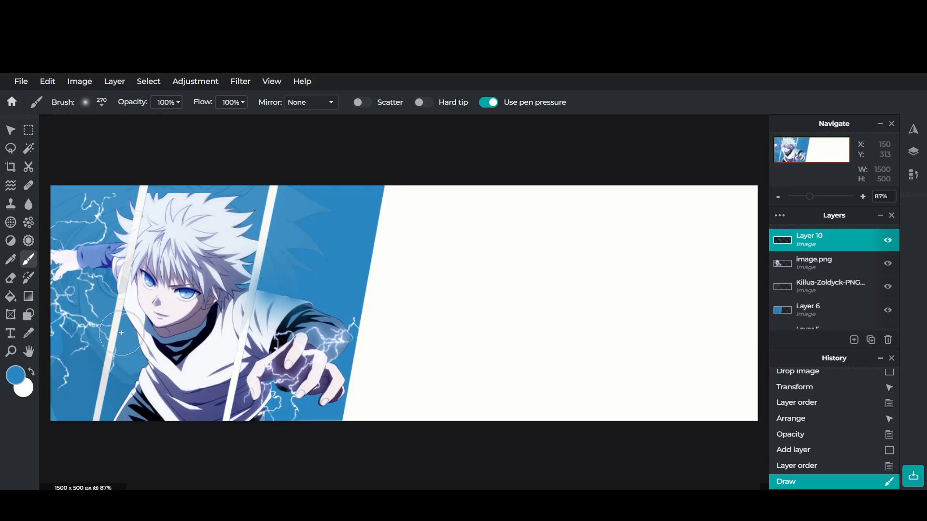
left_click_drag(134, 327, 132, 408)
mouse_move(248, 371)
left_mouse_down()
mouse_move(264, 415)
mouse_move(273, 400)
left_mouse_up()
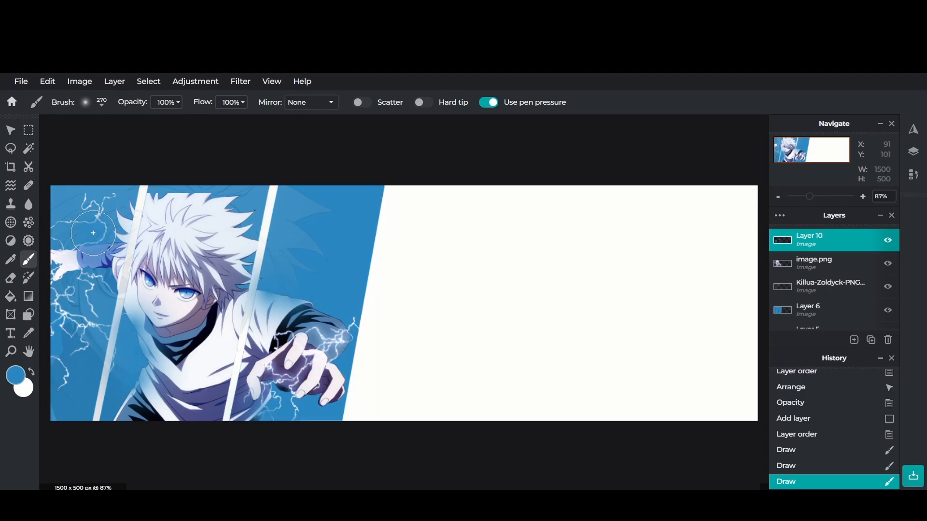
left_click_drag(93, 233, 111, 232)
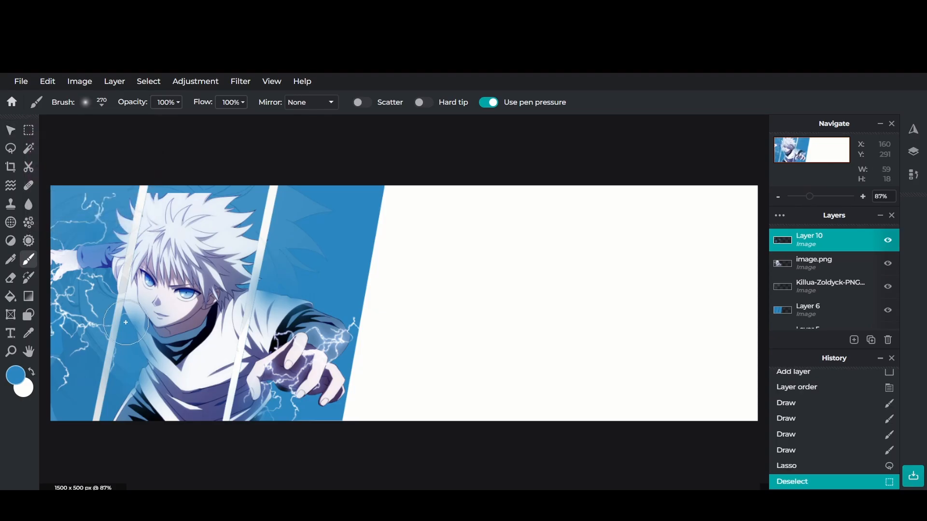
left_click_drag(110, 292, 134, 360)
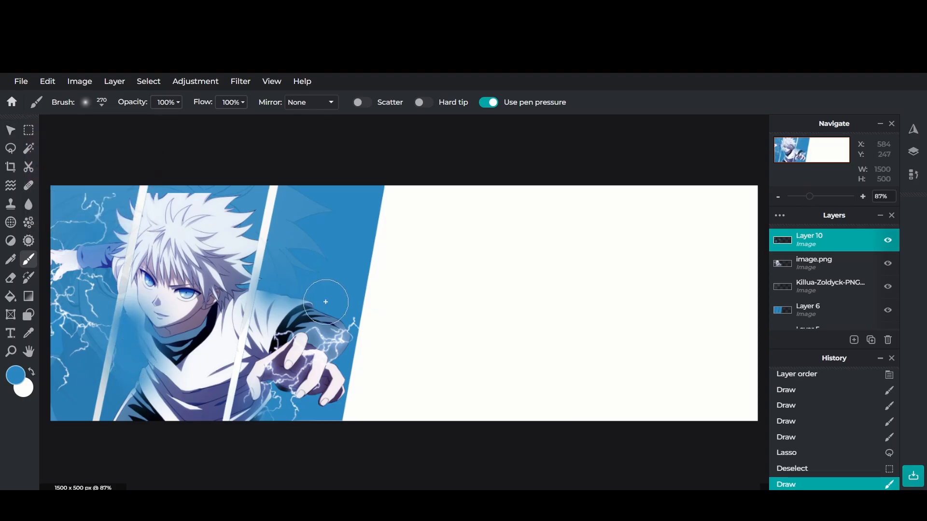
left_click(103, 416)
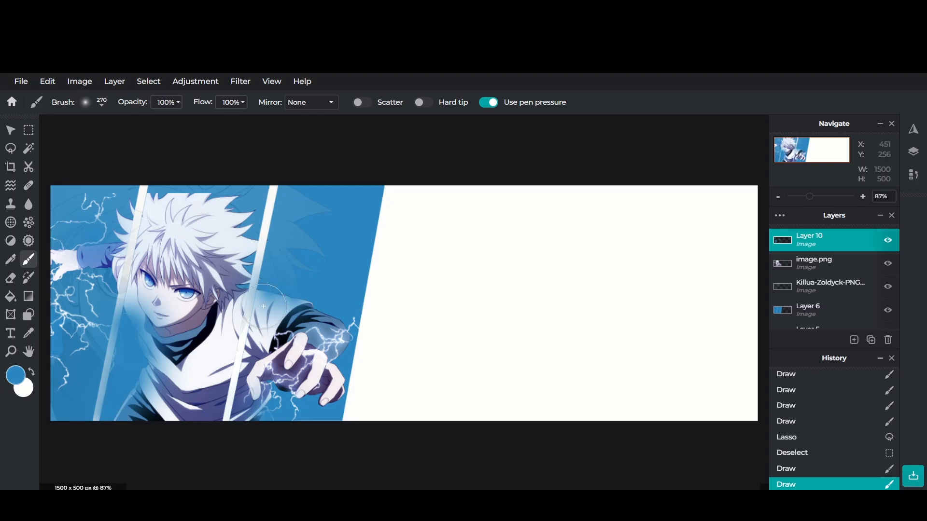
key("ctrl+z")
key("ctrl+z")
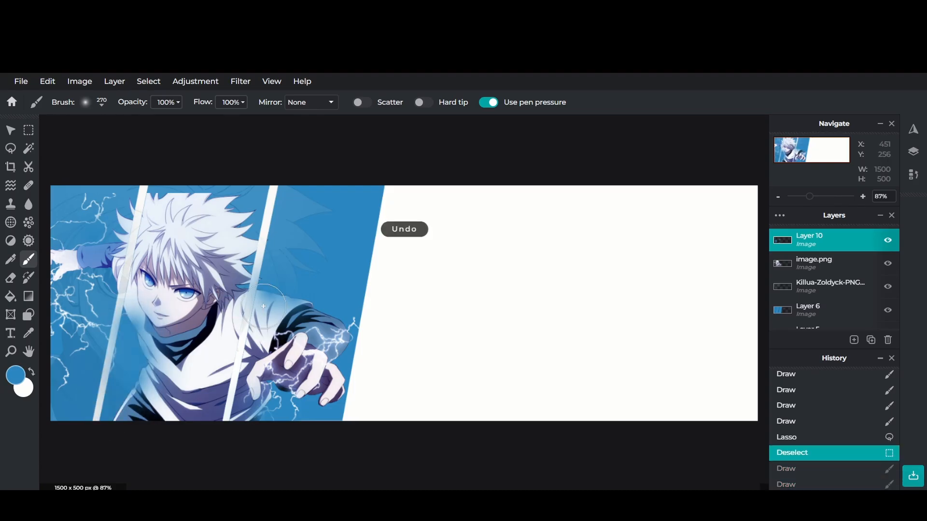
Step: Brush more soft blue over the outstretched arm, the top of the hair and the rear arm
left_click_drag(297, 289, 335, 312)
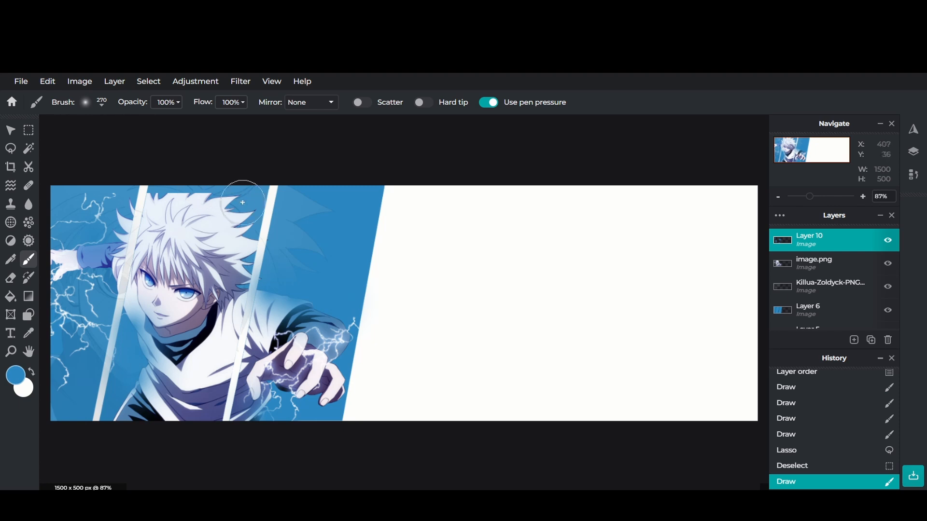
mouse_move(182, 187)
left_mouse_down()
mouse_move(224, 192)
mouse_move(161, 165)
left_mouse_up()
mouse_move(87, 232)
left_mouse_down()
mouse_move(80, 241)
mouse_move(103, 234)
mouse_move(90, 277)
left_mouse_up()
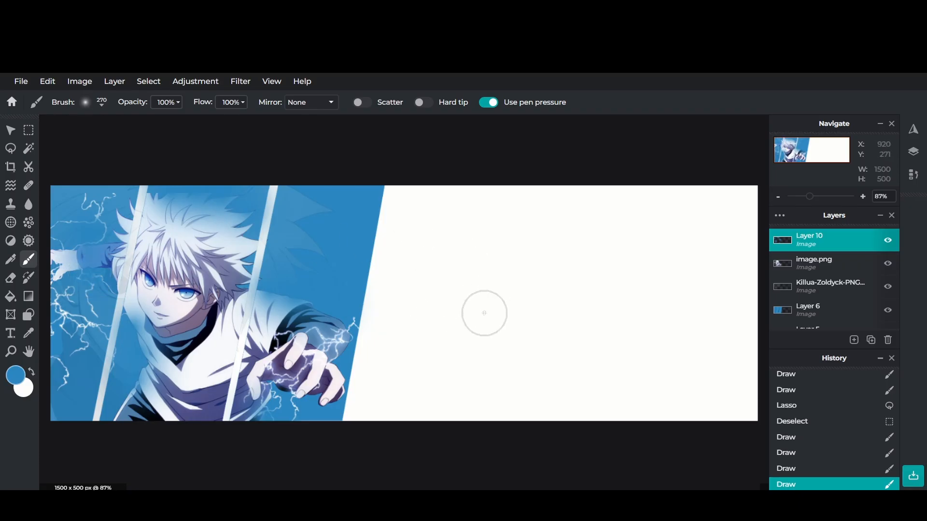
Step: Add an empty layer on top and select a thin horizontal strip about 609 × 25 px across the white area
left_click(10, 129)
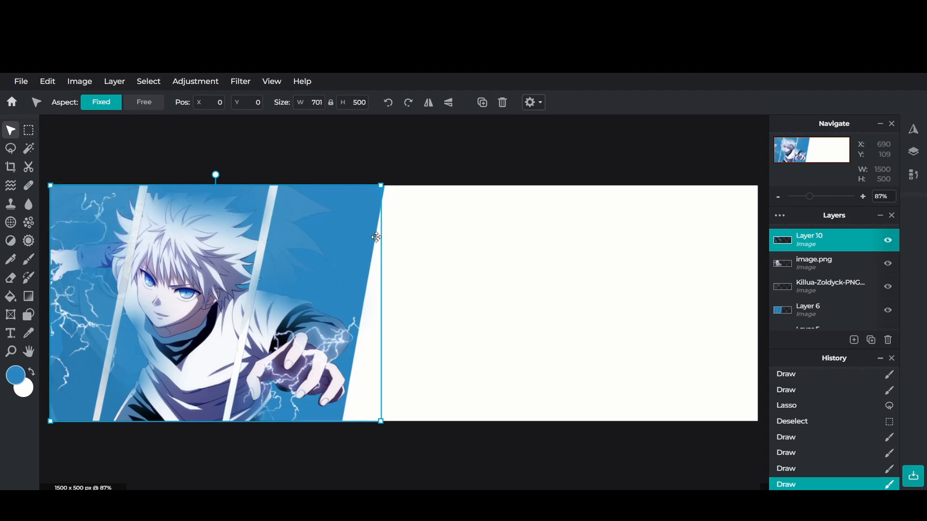
key("m")
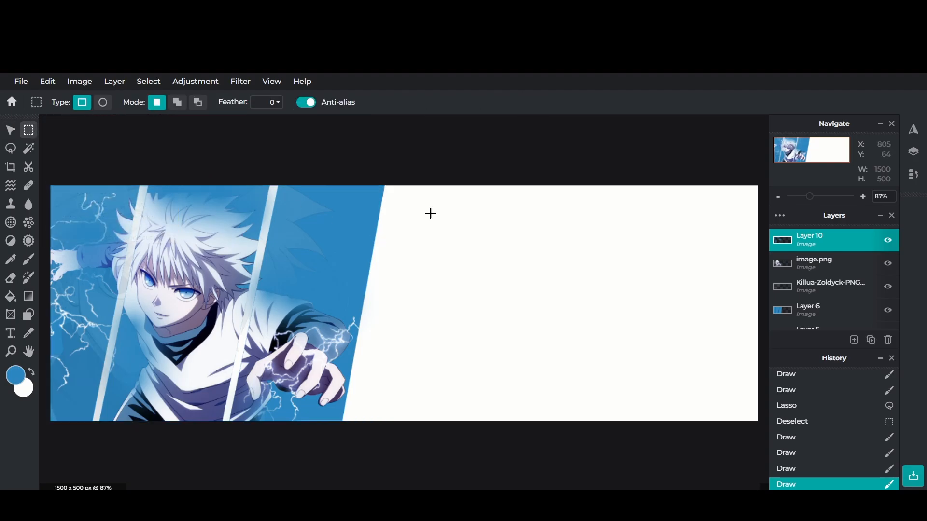
left_click(853, 340)
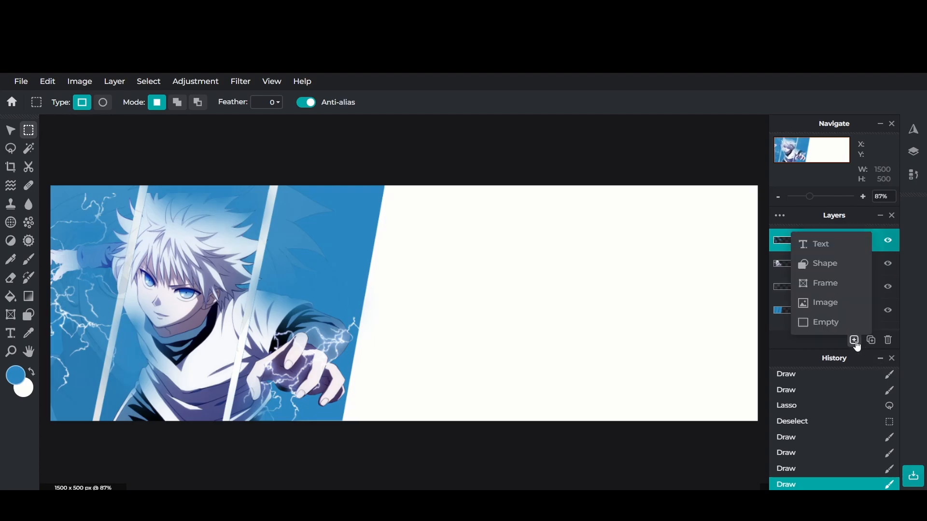
left_click(848, 326)
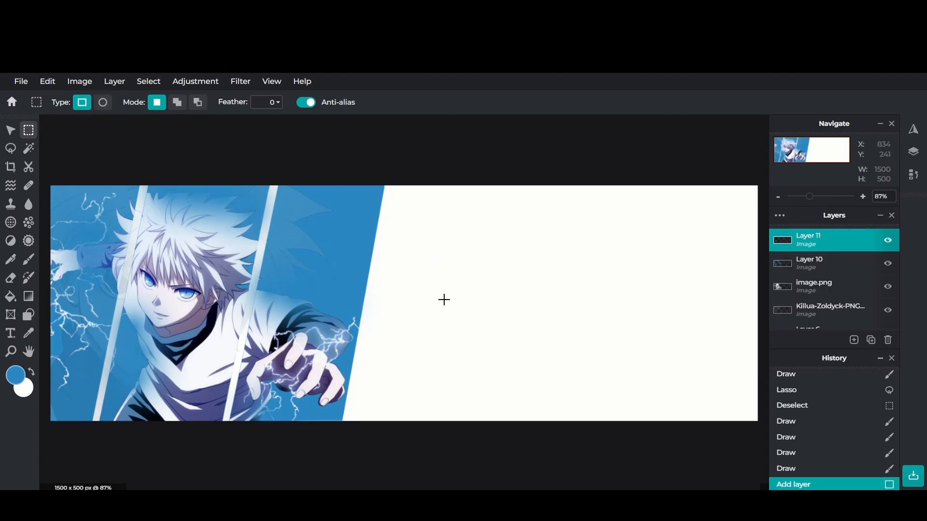
left_click_drag(444, 299, 731, 310)
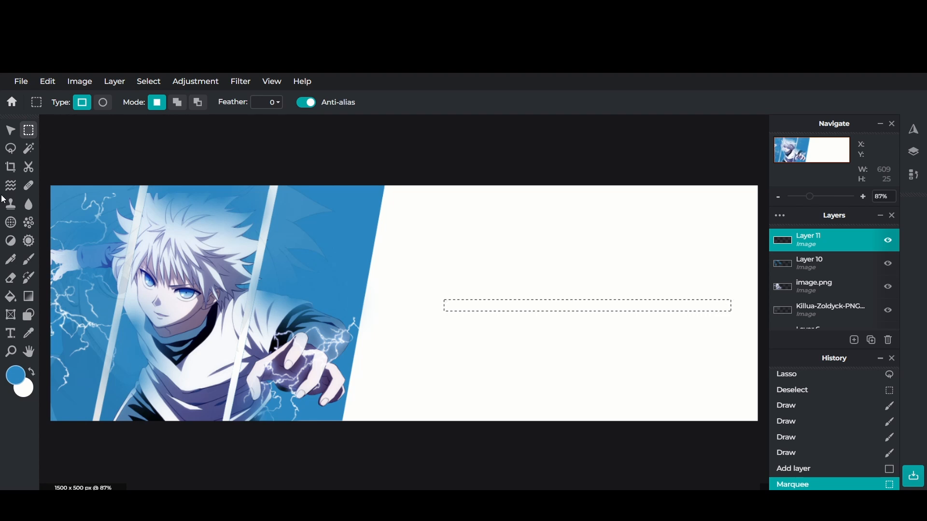
Step: Paint the selected strip solid blue with the Brush tool, and deselect it
left_click(29, 261)
mouse_move(462, 309)
left_mouse_down()
mouse_move(542, 309)
mouse_move(651, 294)
mouse_move(483, 286)
mouse_move(649, 284)
mouse_move(572, 292)
mouse_move(712, 296)
mouse_move(457, 296)
left_mouse_up()
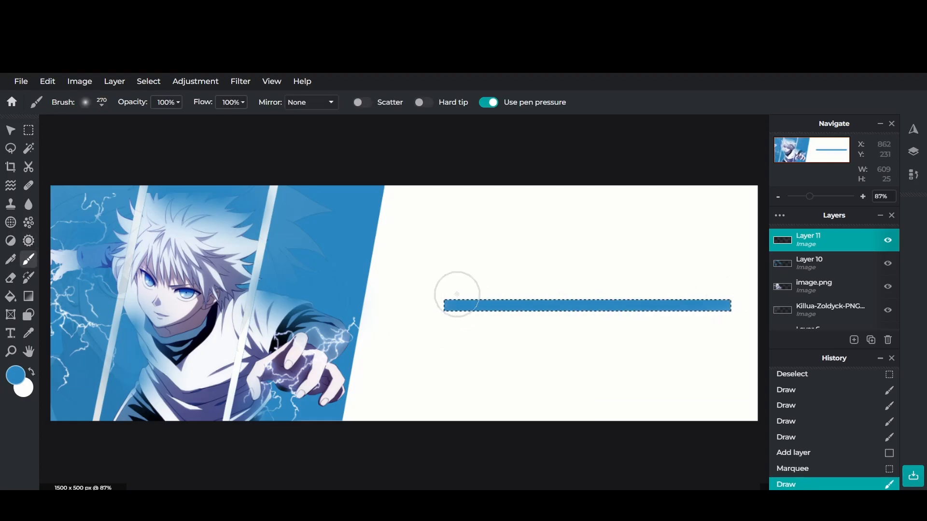
left_click(148, 85)
left_click(157, 144)
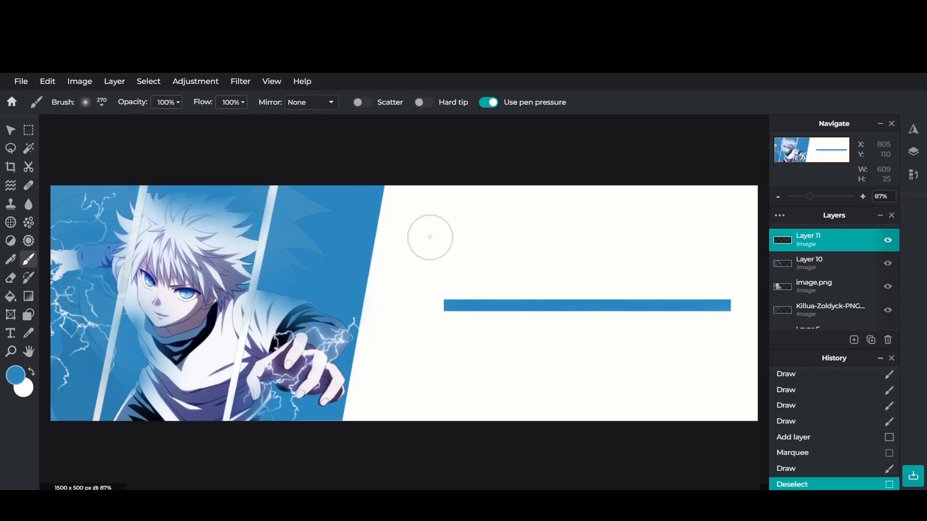
Step: Switch the foreground colour to white and add an empty layer directly above Layer 10
left_click(29, 372)
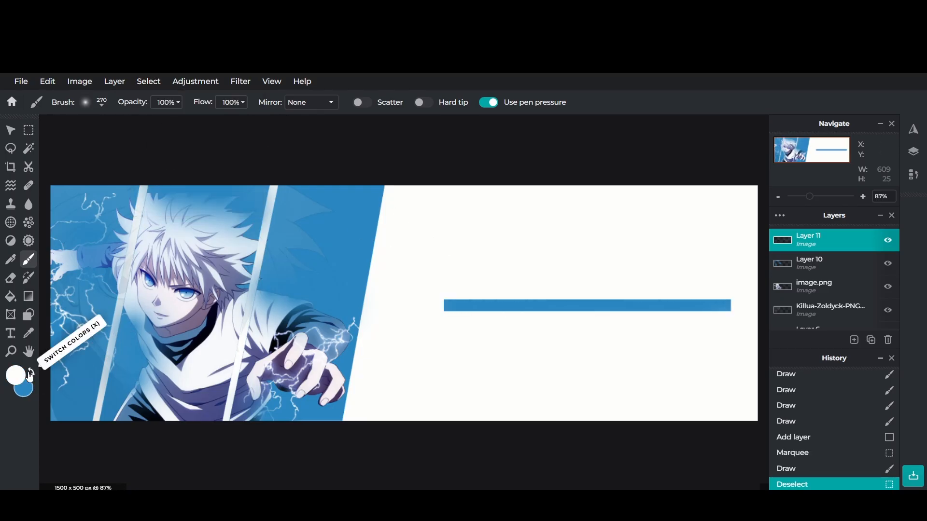
left_click(803, 261)
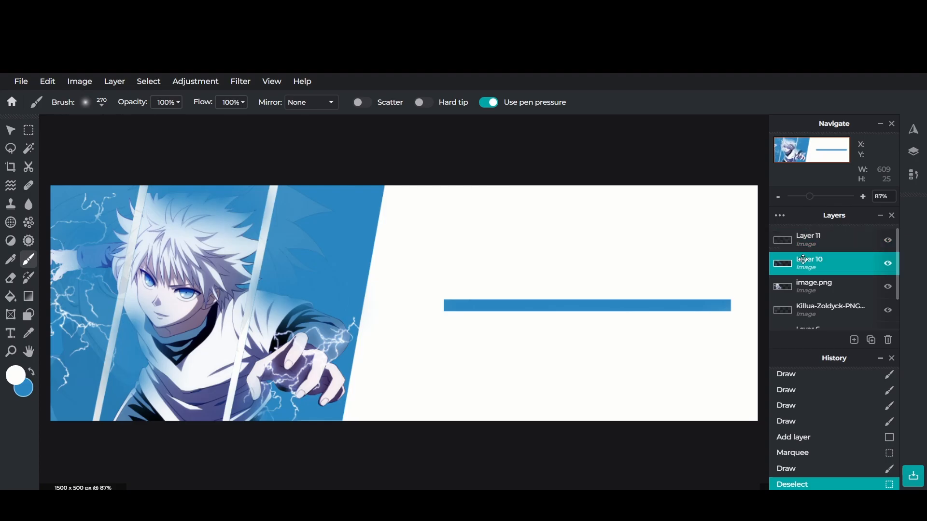
left_click(854, 340)
left_click(846, 324)
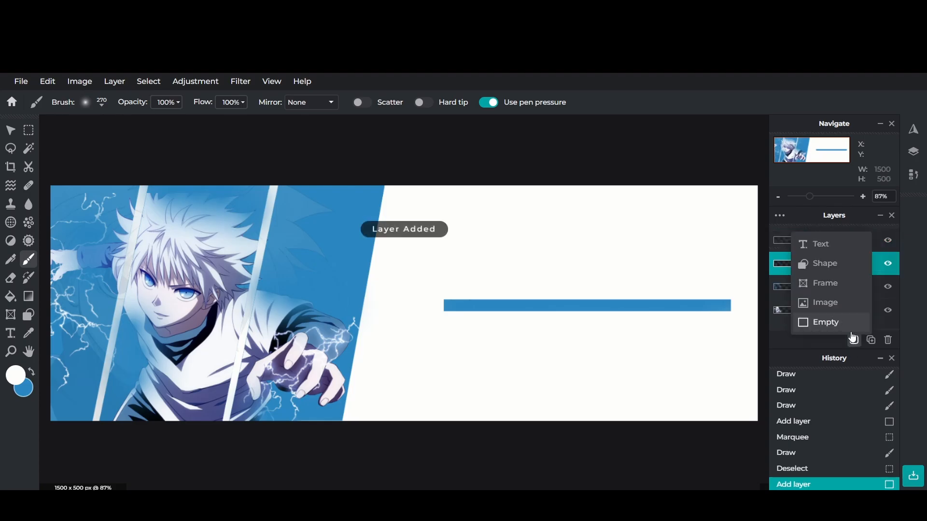
Step: Dab soft white glow spots around the character's torso, shoulder, rear arm, hair top and below the outstretched hand
left_click(131, 333)
left_click(138, 359)
left_click(127, 385)
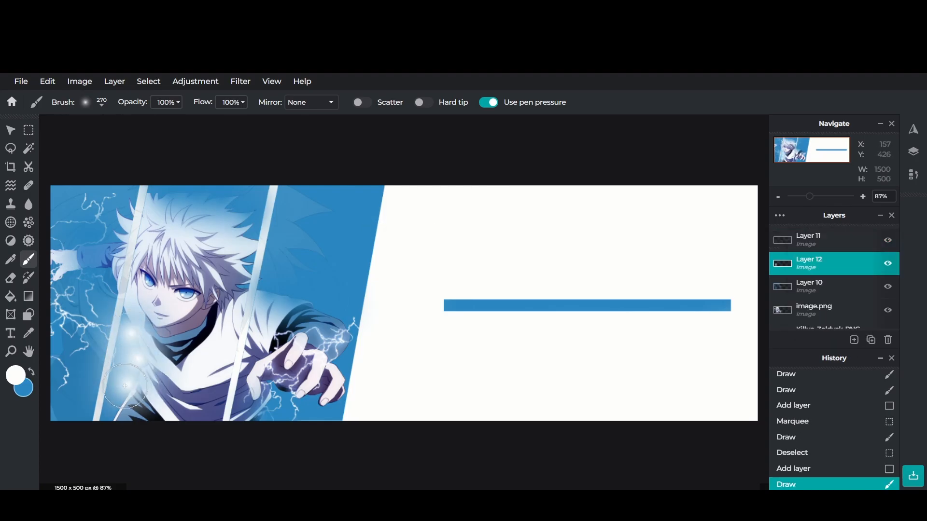
left_click(269, 290)
left_click(298, 295)
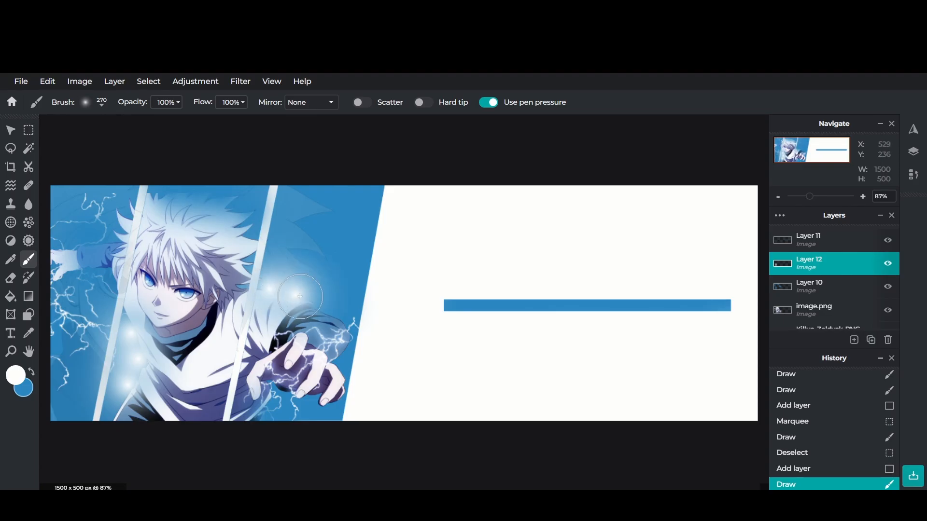
left_click(101, 269)
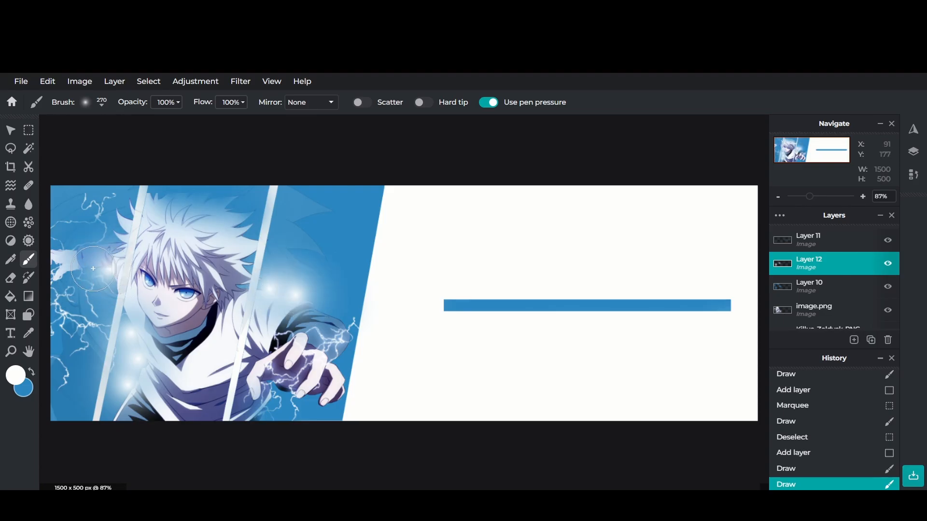
left_click(205, 194)
left_click(230, 199)
left_click(183, 191)
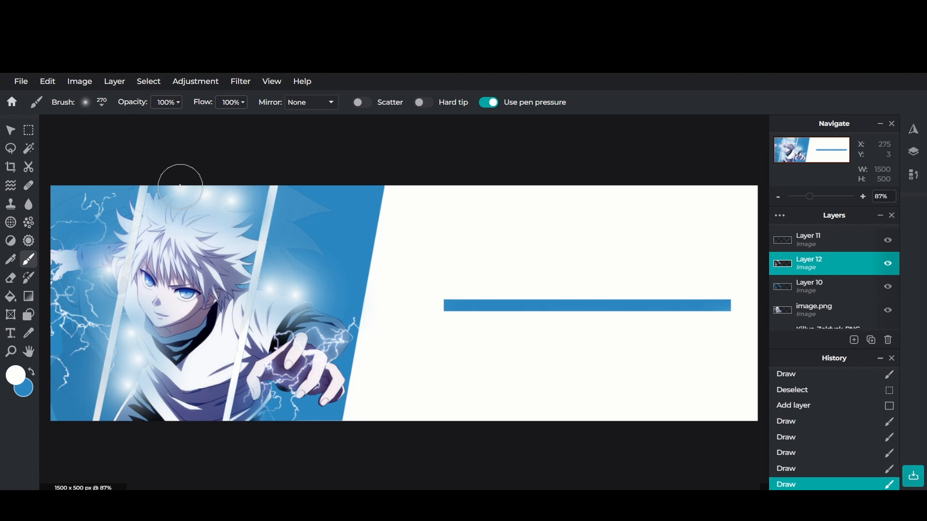
left_click(270, 406)
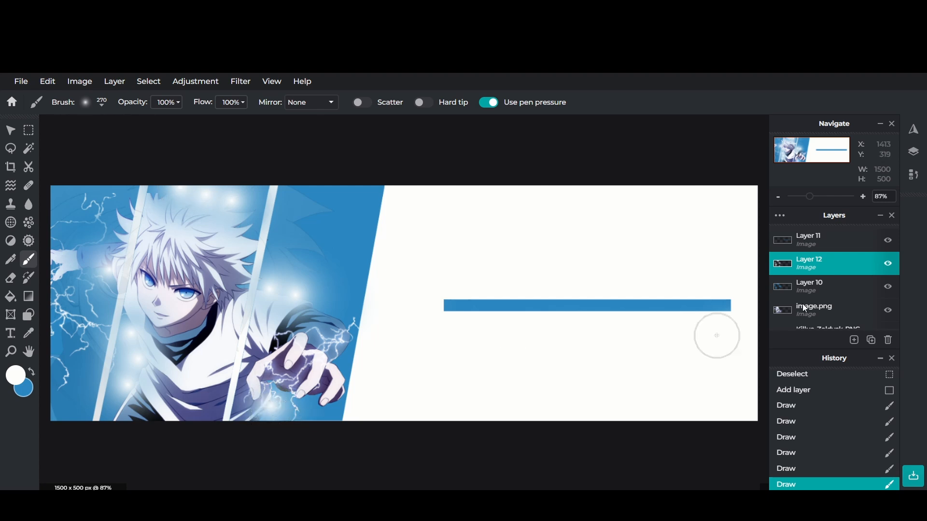
Step: Move Layer 12 directly below Layer 10 and set Layer 10's blend mode to Overlay
left_click_drag(817, 269, 814, 289)
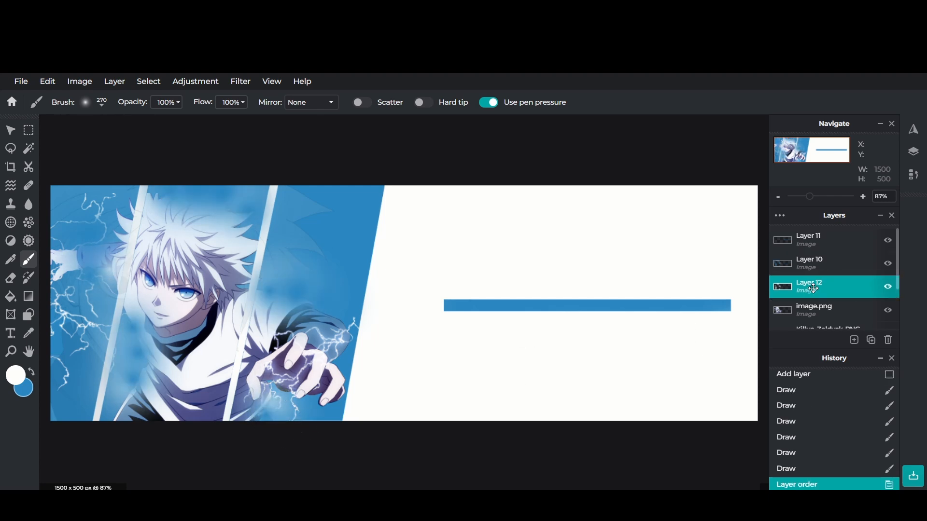
double_click(806, 268)
left_click(705, 317)
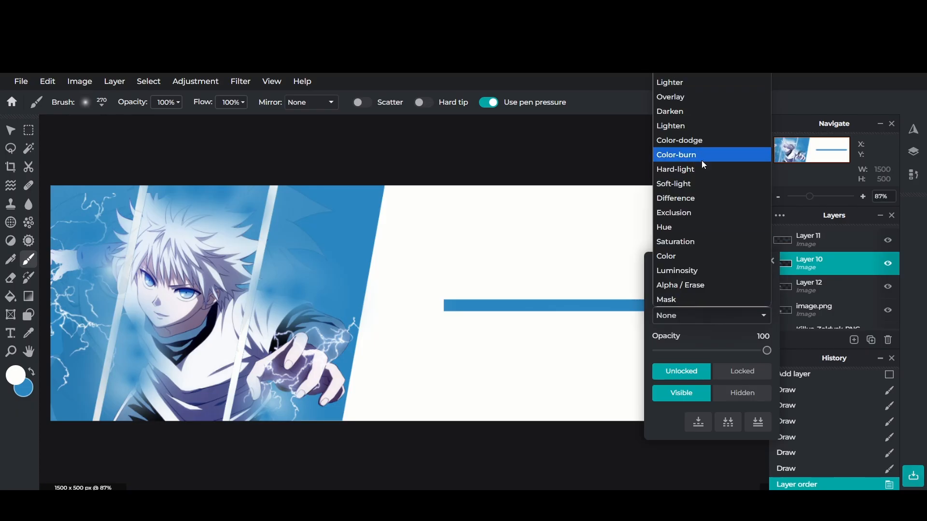
left_click(679, 97)
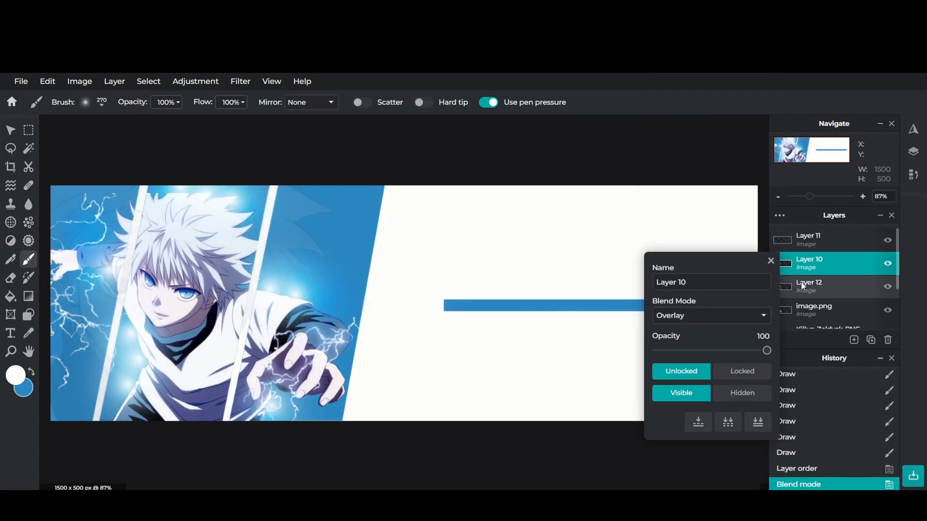
left_click(772, 261)
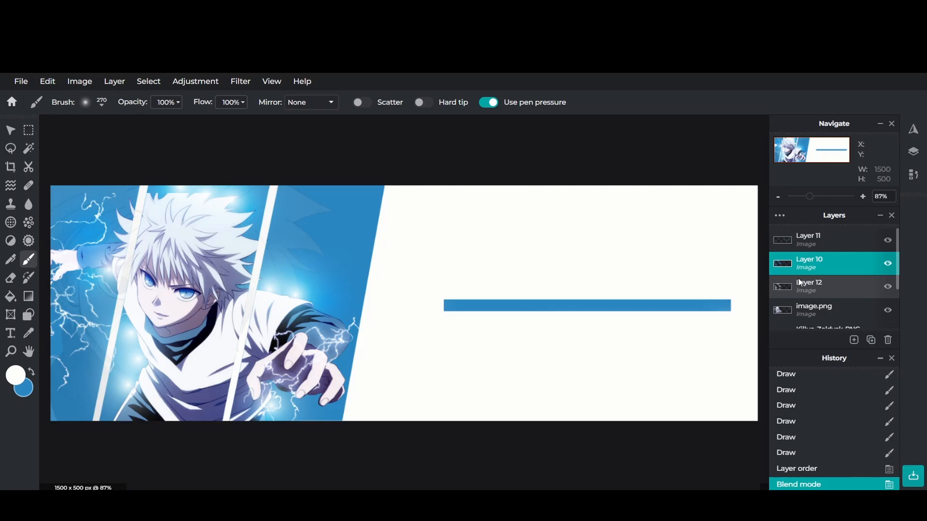
Step: Soften Layer 10 with the Blur tool at the glow spots around the rear arm, torso, hand, shoulder and hair top
left_click(28, 204)
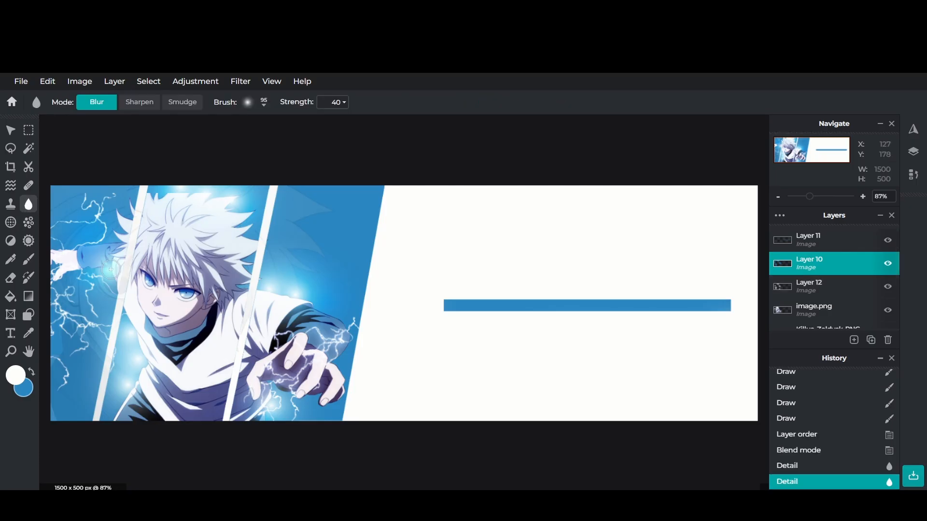
left_click(110, 269)
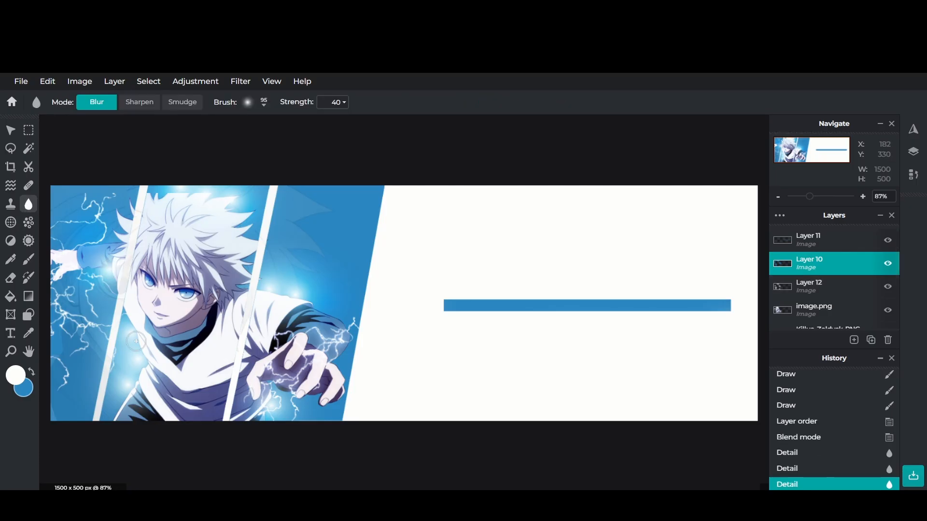
mouse_move(131, 334)
left_mouse_down()
mouse_move(130, 387)
mouse_move(141, 355)
mouse_move(135, 339)
mouse_move(125, 388)
mouse_move(138, 358)
mouse_move(135, 337)
left_mouse_up()
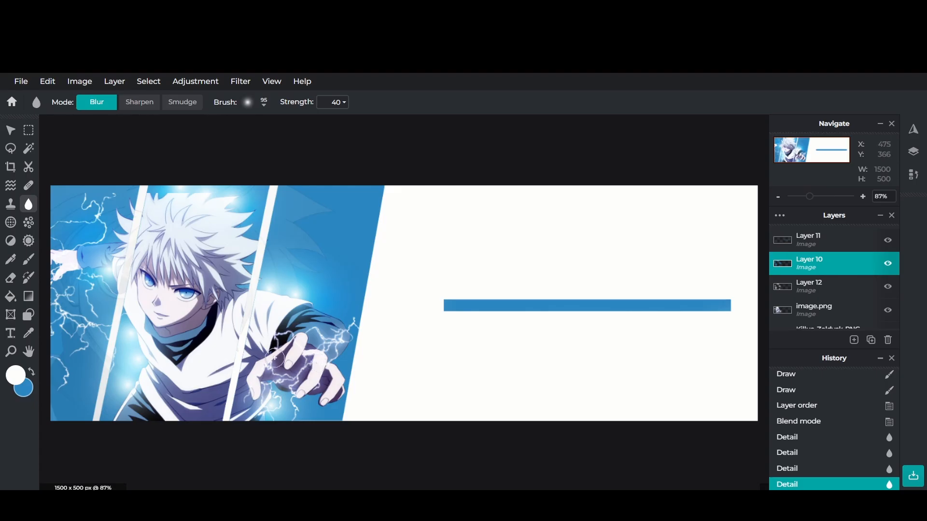
left_click_drag(267, 395, 271, 410)
mouse_move(269, 287)
left_mouse_down()
mouse_move(308, 302)
mouse_move(269, 283)
mouse_move(284, 294)
left_mouse_up()
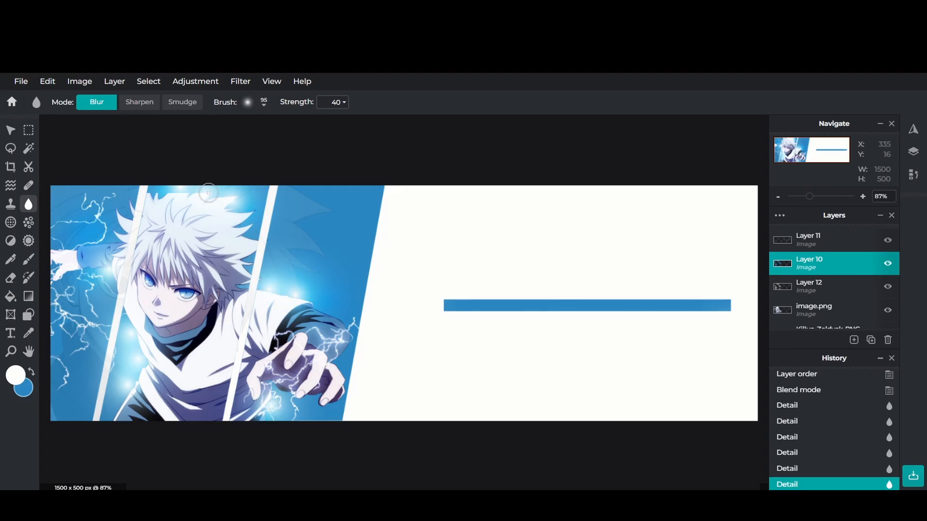
mouse_move(208, 193)
left_mouse_down()
mouse_move(182, 185)
mouse_move(229, 199)
left_mouse_up()
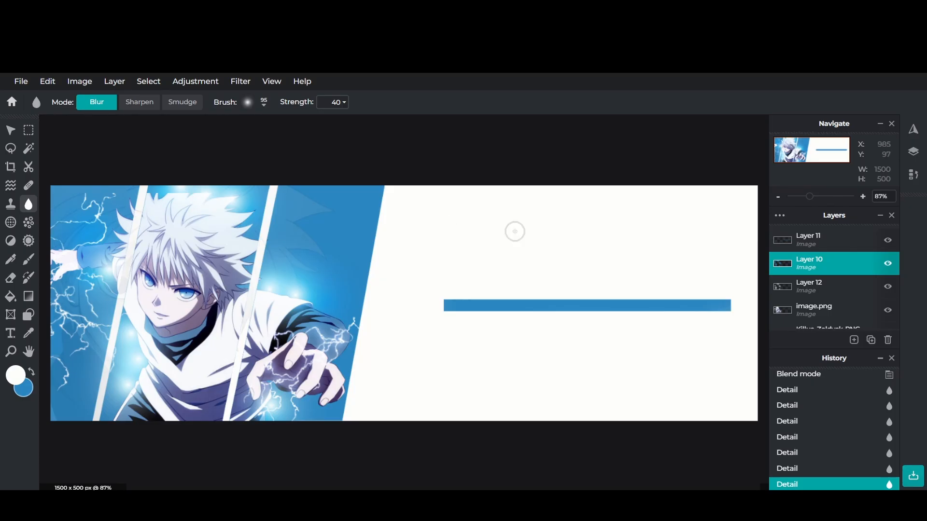
Step: Apply the Blur filter to the white glow spots on Layer 12 with an amount of 57
double_click(809, 286)
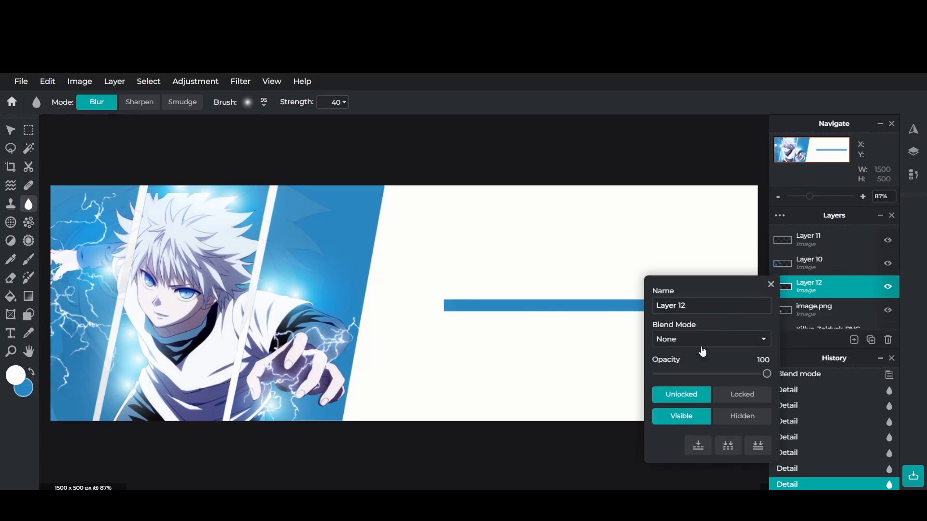
left_click(240, 81)
mouse_move(260, 149)
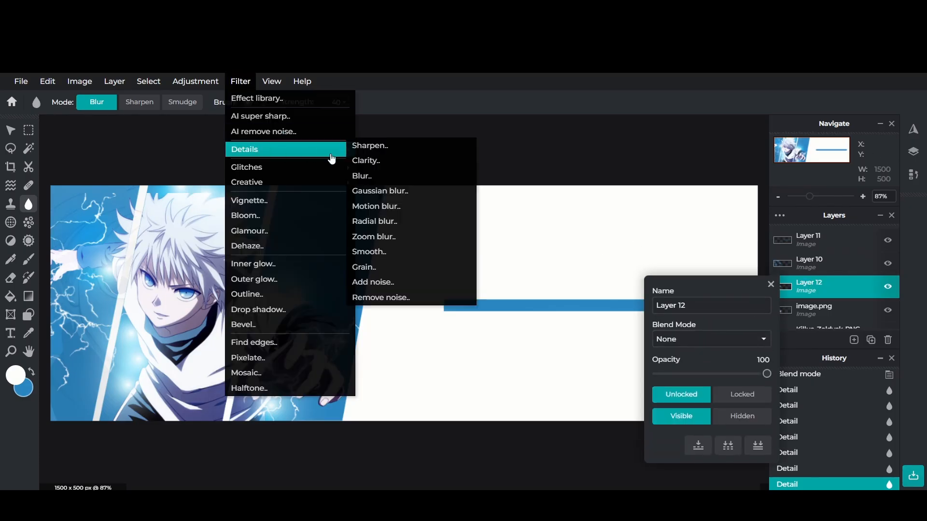
left_click(369, 176)
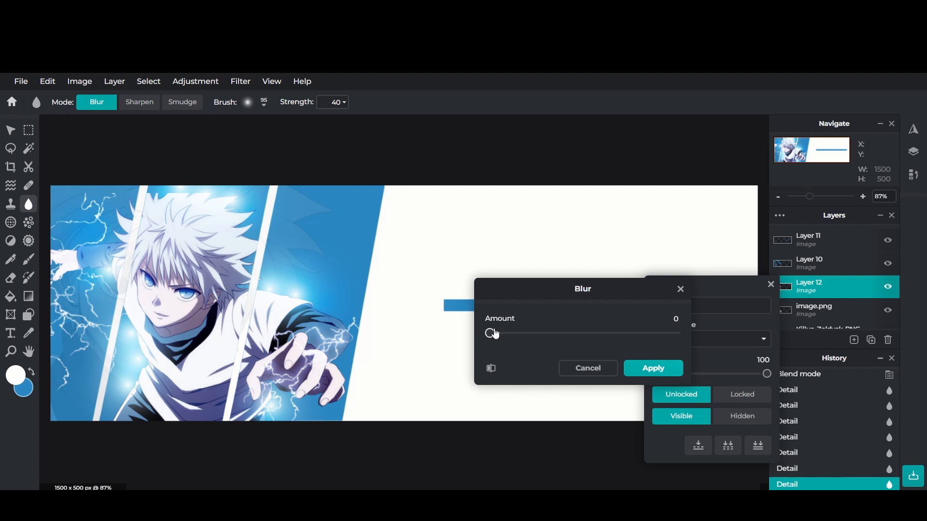
left_click_drag(496, 333, 596, 352)
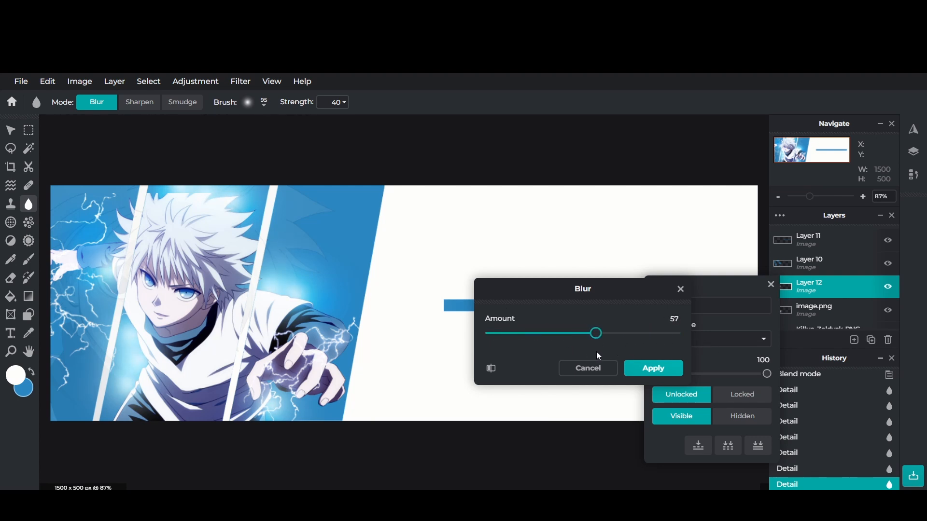
left_click(650, 372)
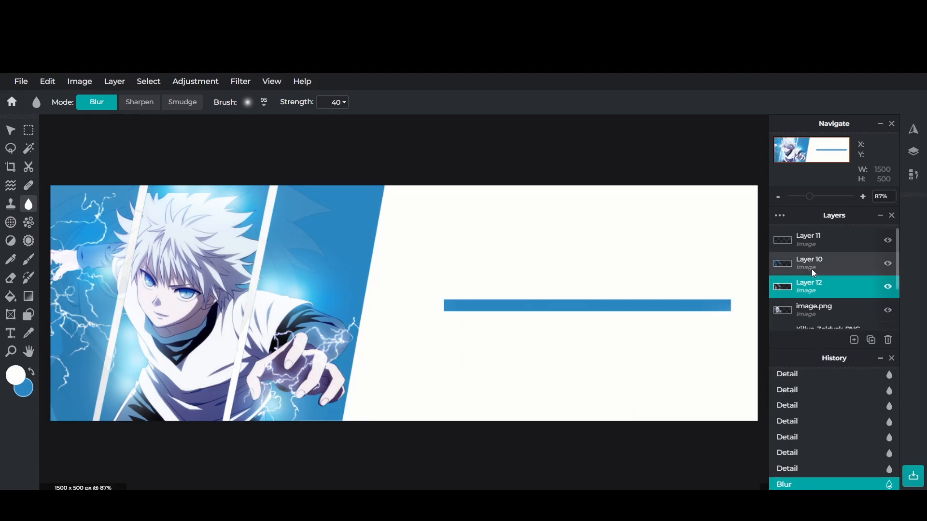
Step: Lower the opacity of Layer 12 to 70
left_click(810, 283)
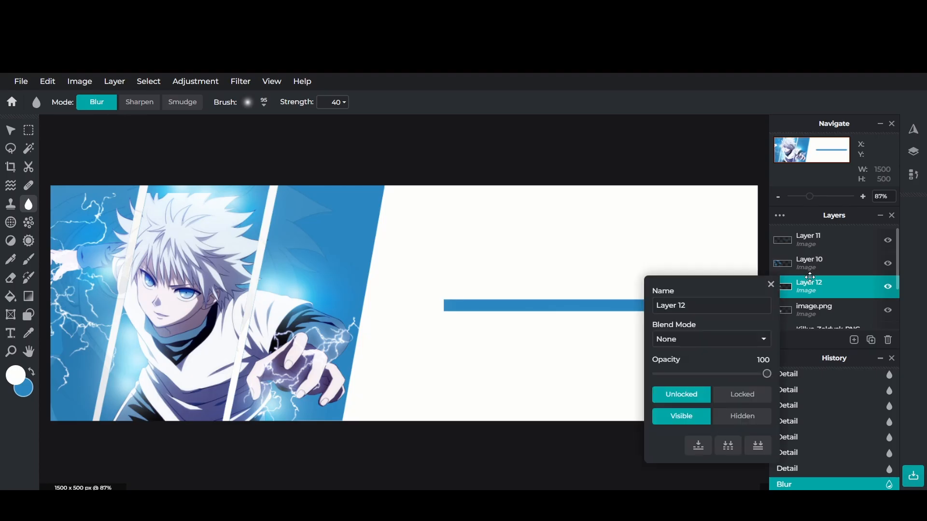
left_click_drag(771, 380, 735, 377)
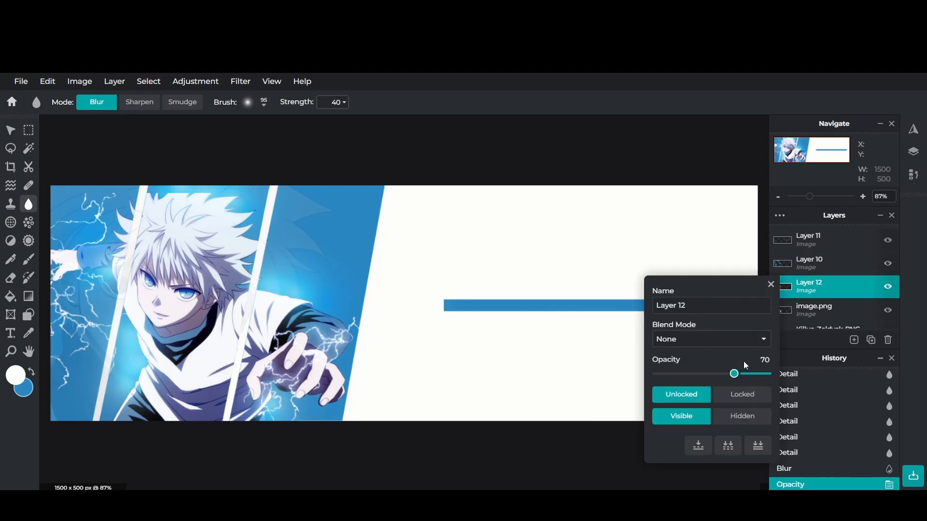
left_click(771, 284)
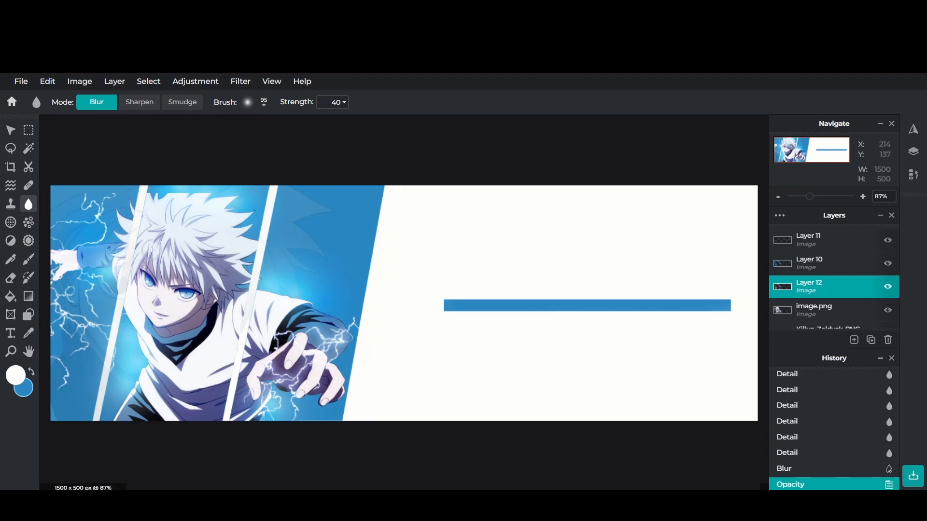
Step: Add a new text layer and replace its placeholder text with "CONTRO"
left_click(10, 334)
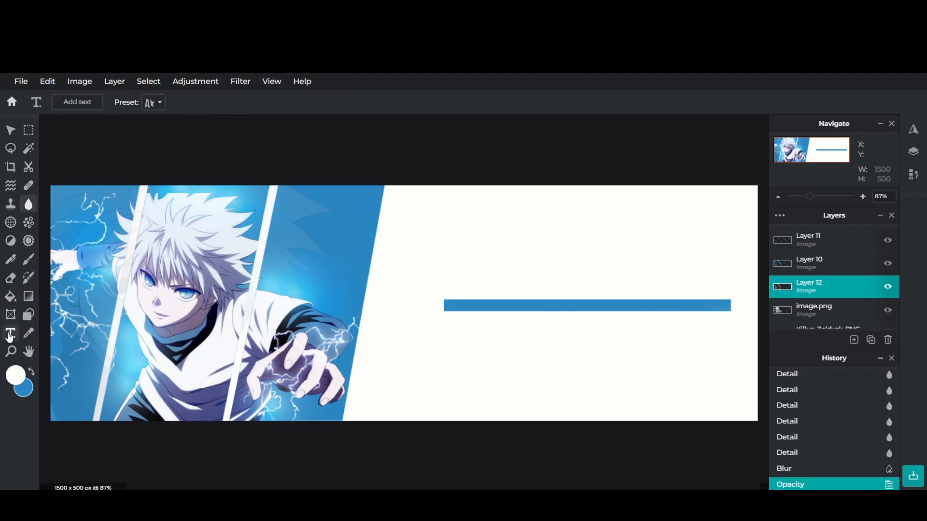
left_click(528, 273)
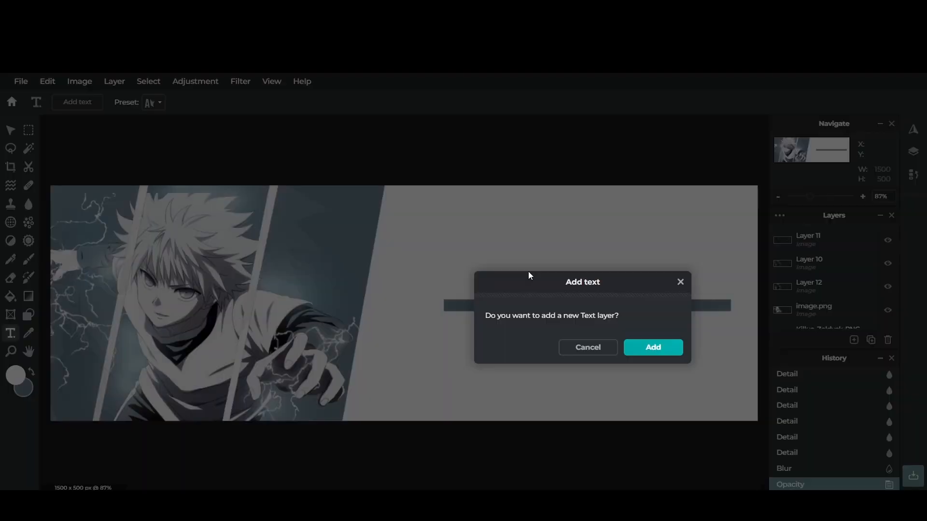
left_click(653, 347)
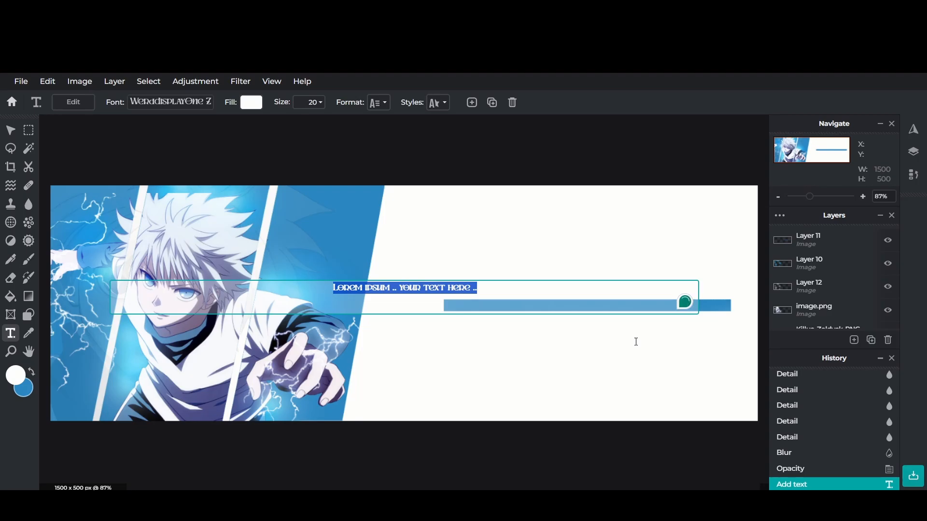
type("Your name")
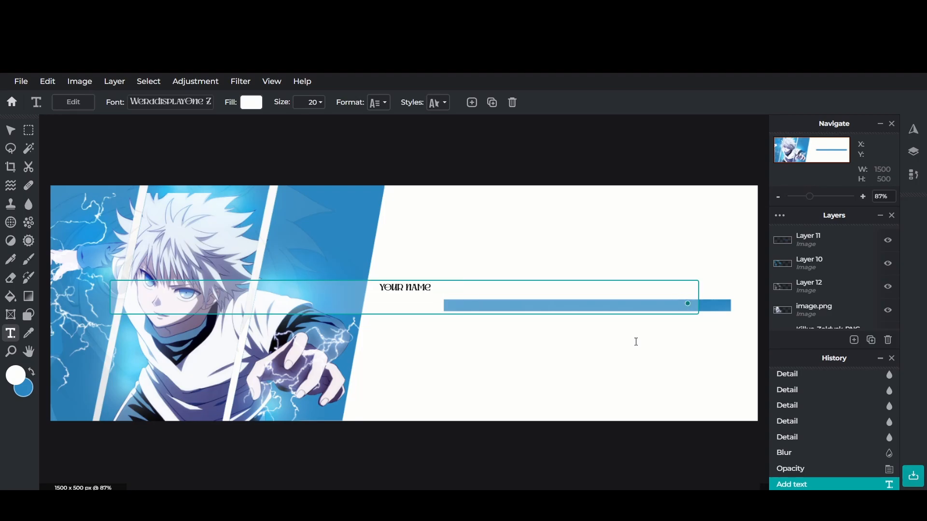
key("BackSpace")
key("BackSpace")
key("BackSpace")
key("BackSpace")
key("BackSpace")
key("BackSpace")
left_click(436, 262)
Step: Move the CONTRO text layer to the top of the layer stack, above Layer 11
scroll(822, 274, "down", 3)
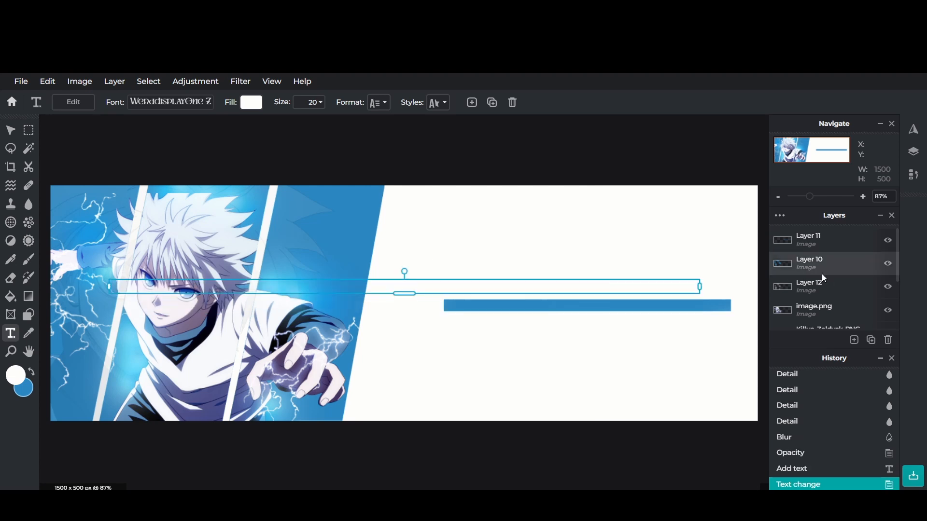
left_click_drag(823, 297, 830, 239)
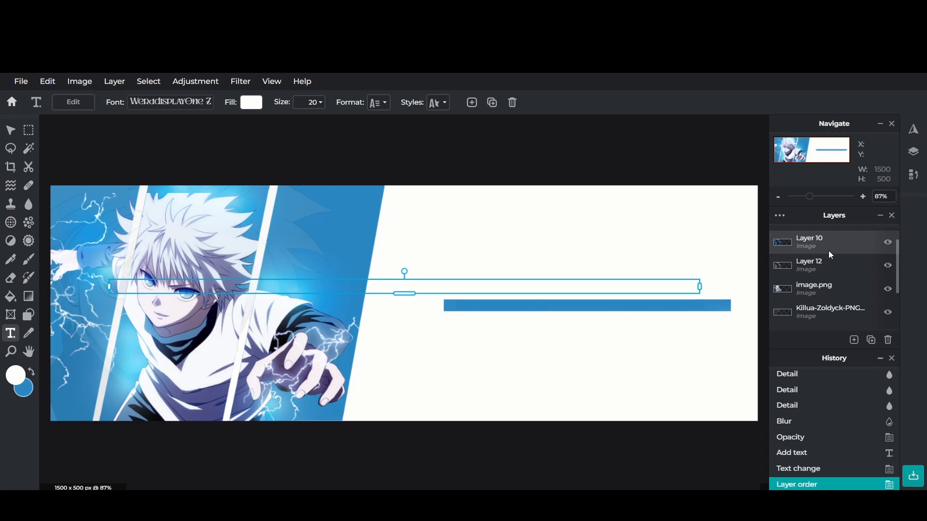
left_click_drag(816, 323, 815, 236)
scroll(809, 254, "up", 1)
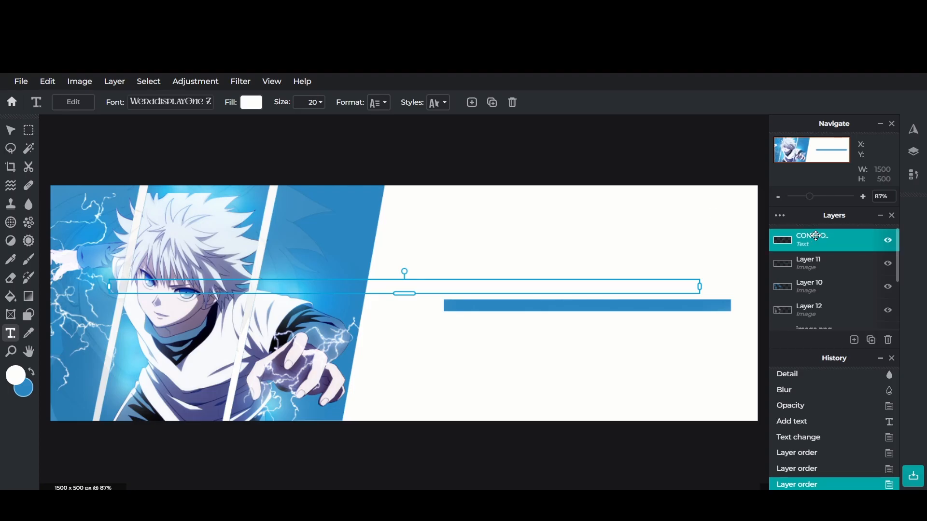
Step: Give the CONTRO text a near-black fill and the Nexa Heavy font
left_click(251, 102)
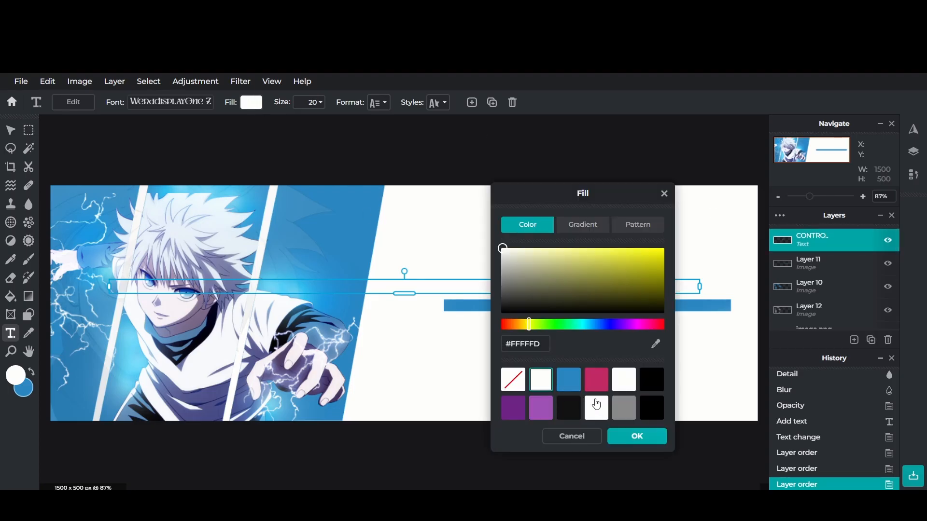
left_click(580, 408)
left_click(637, 436)
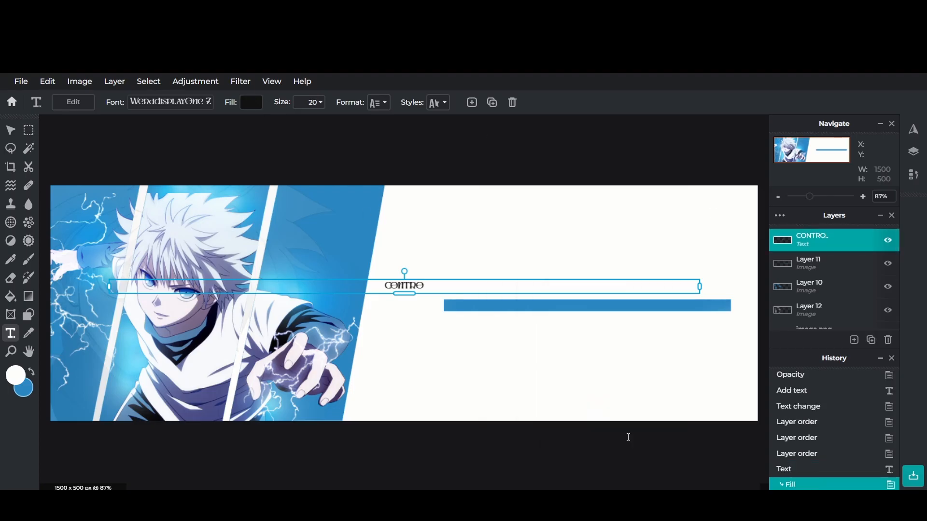
left_click(175, 111)
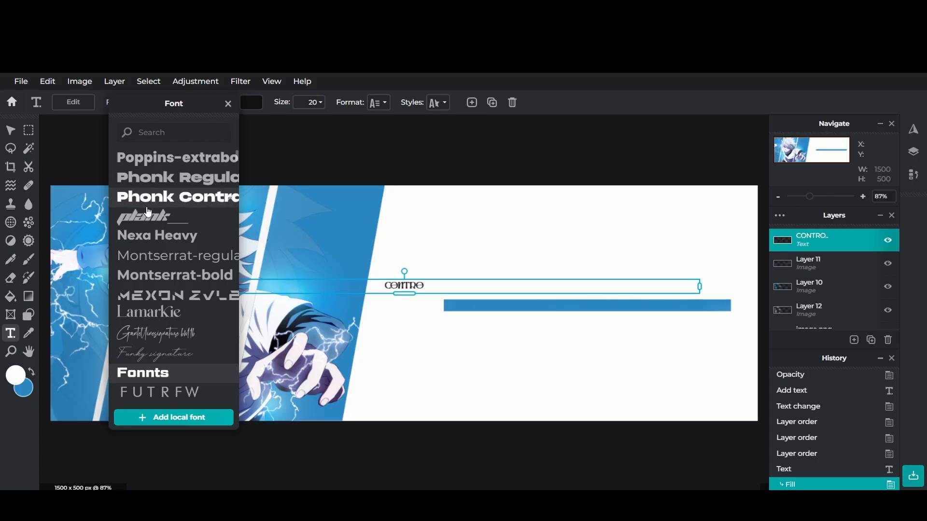
left_click(151, 244)
Step: Enlarge the CONTRO text to size 51 and place it just above the right end of the blue bar
left_click_drag(401, 290, 615, 296)
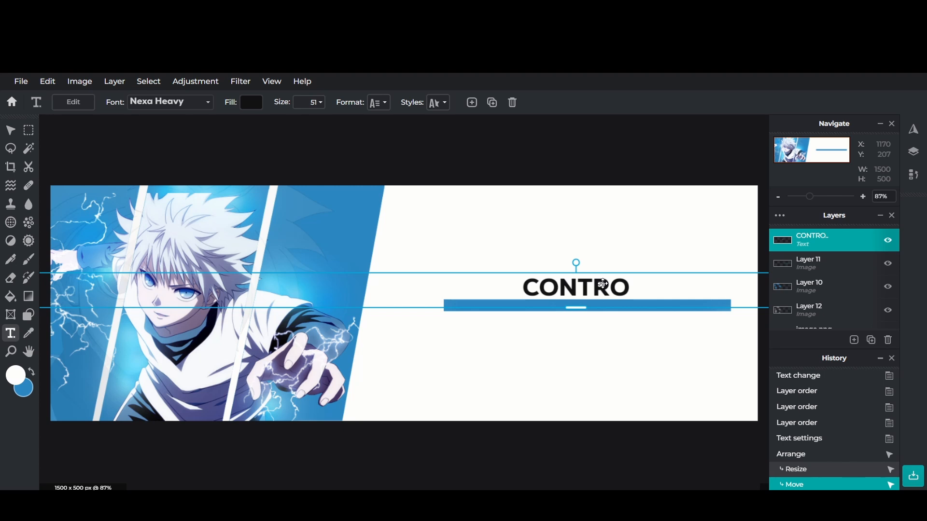
left_click_drag(602, 283, 698, 284)
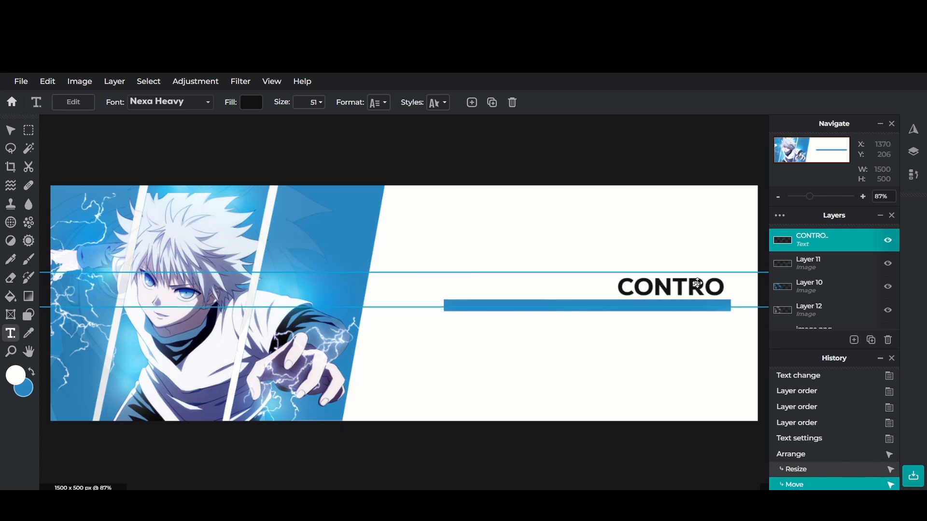
left_click_drag(697, 284, 697, 283)
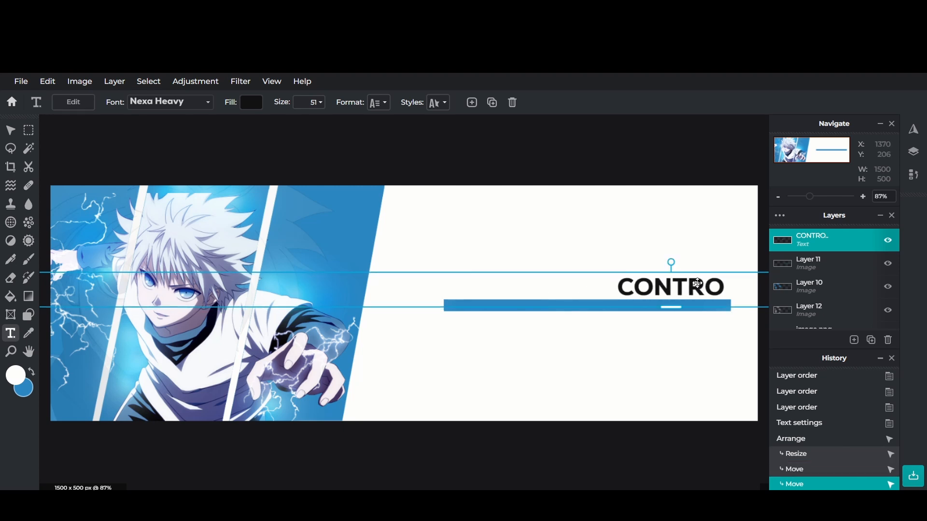
Step: Duplicate the CONTRO text layer and set the copy in the thin handwritten signature font
left_click(871, 340)
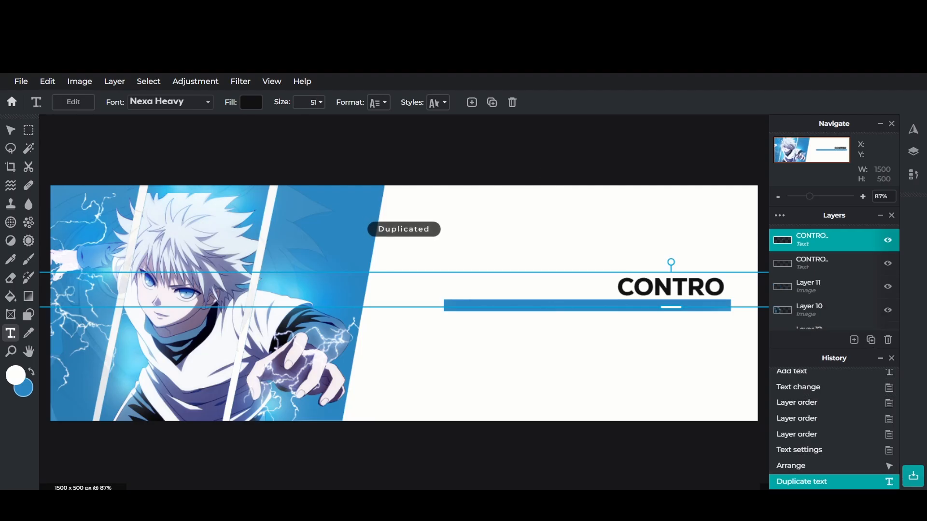
left_click(144, 102)
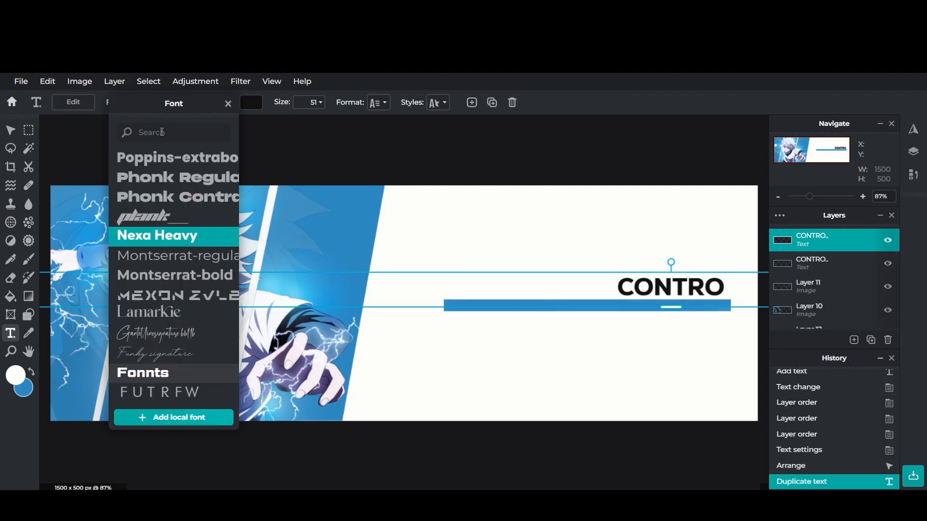
left_click(174, 333)
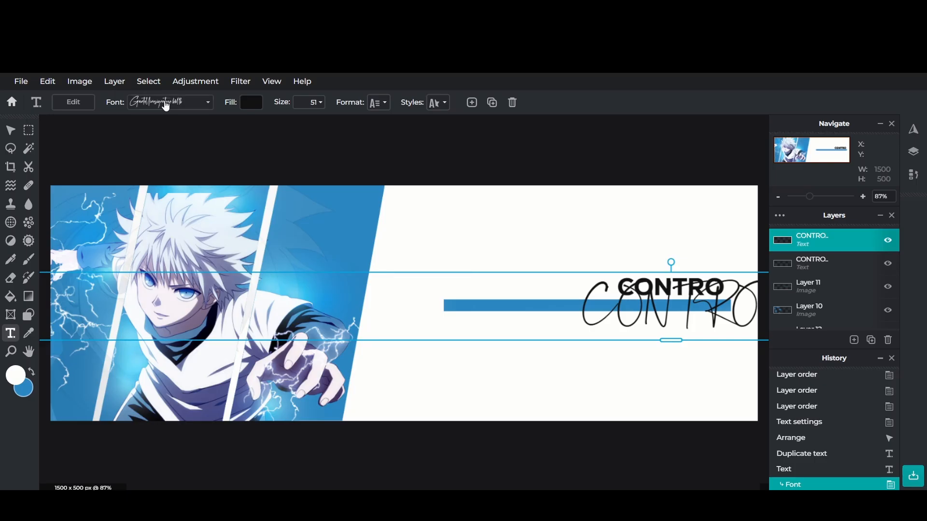
Step: Rewrite the signature-font copy as lowercase "contro"
left_click(73, 102)
type("contro")
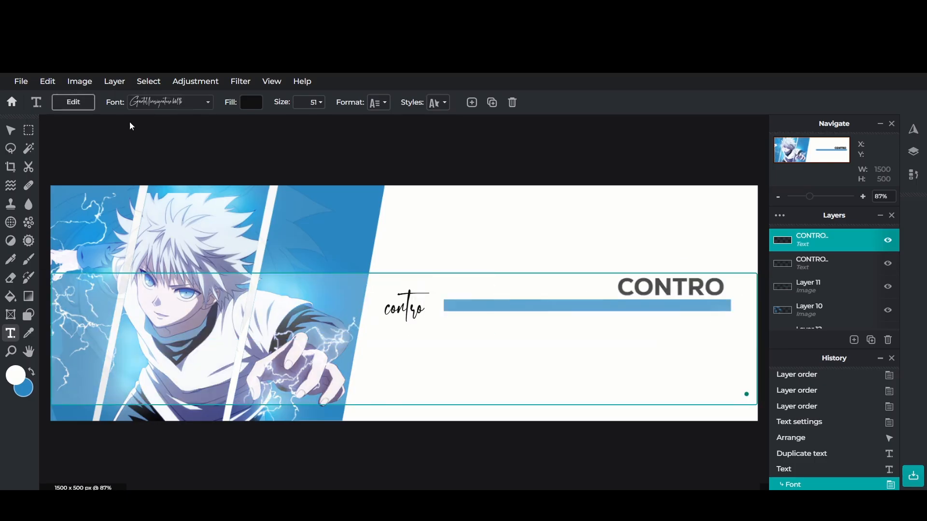
left_click(473, 214)
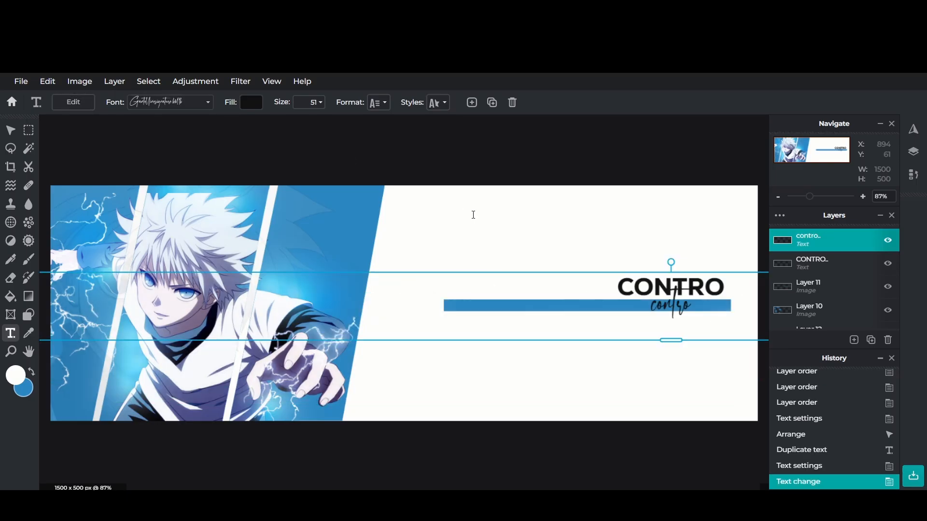
Step: Try the Funky signature font on the lowercase contro text and restore its previous signature font
left_click(206, 111)
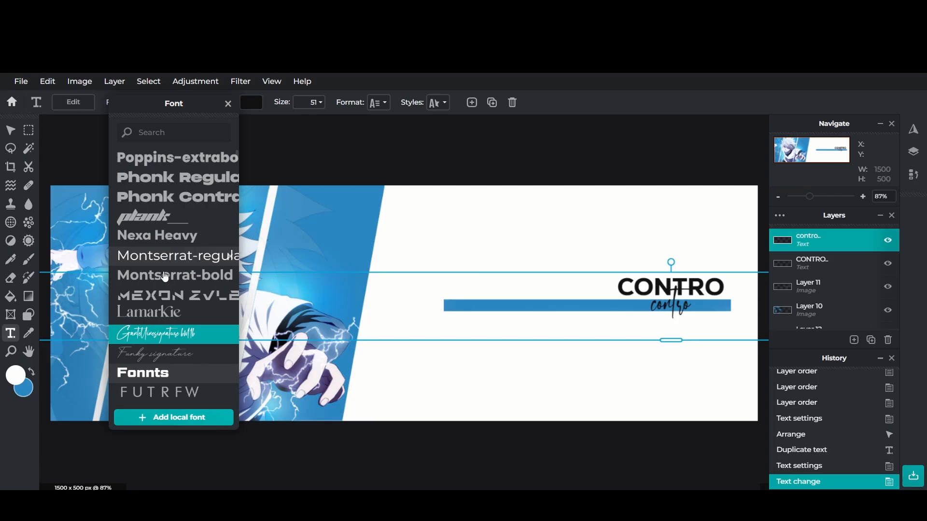
left_click(144, 351)
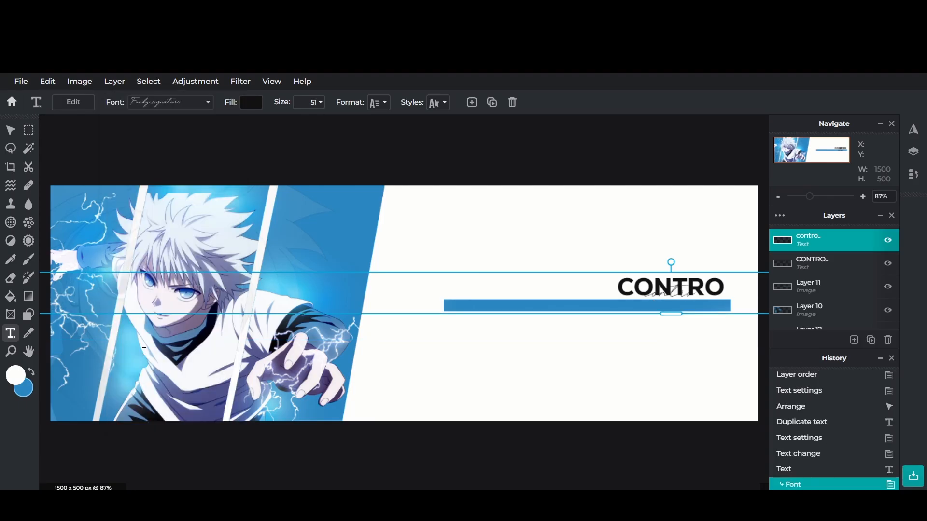
left_click(141, 104)
left_click(142, 334)
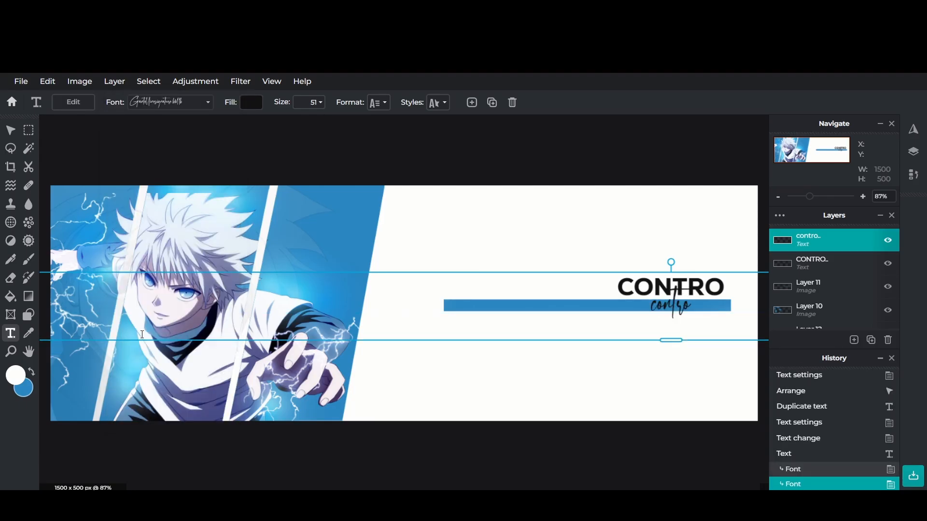
Step: Move the lowercase contro text over the start of CONTRO and fill it with blue #2A87C1
left_click_drag(647, 309, 601, 289)
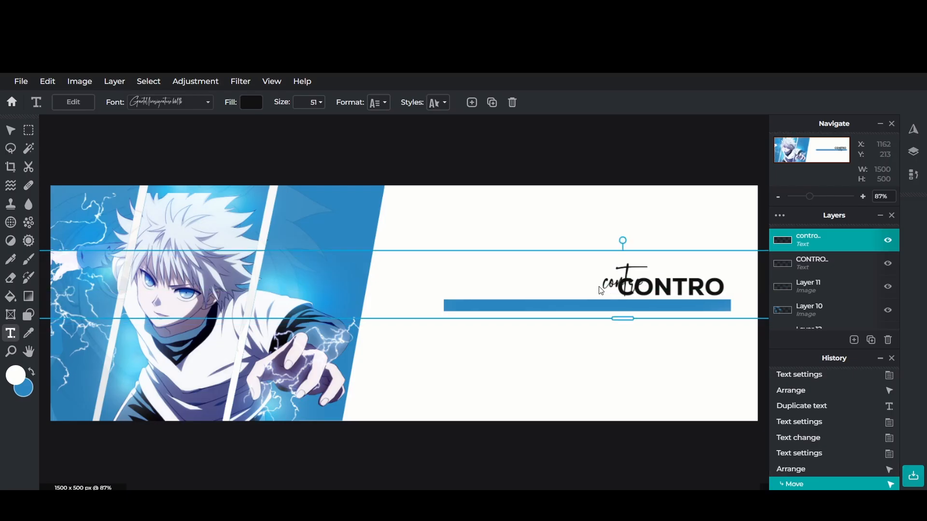
left_click(252, 103)
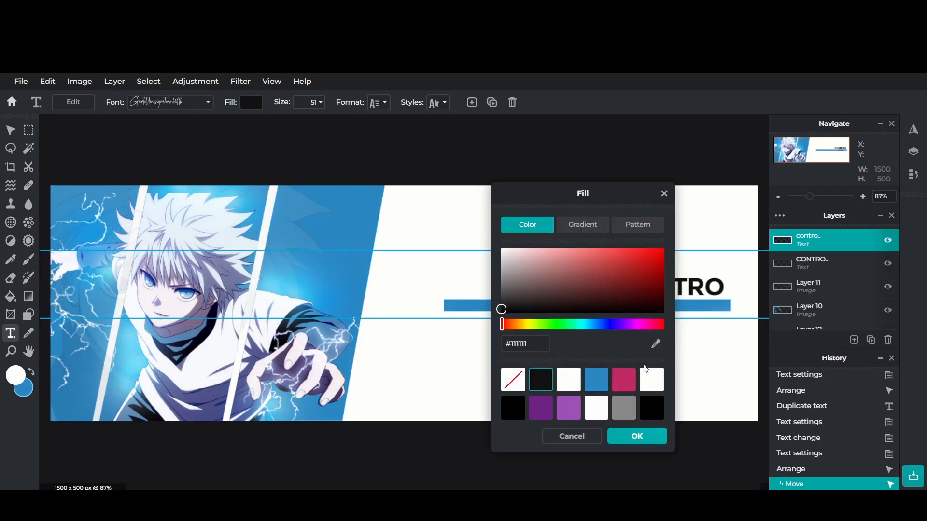
left_click(596, 385)
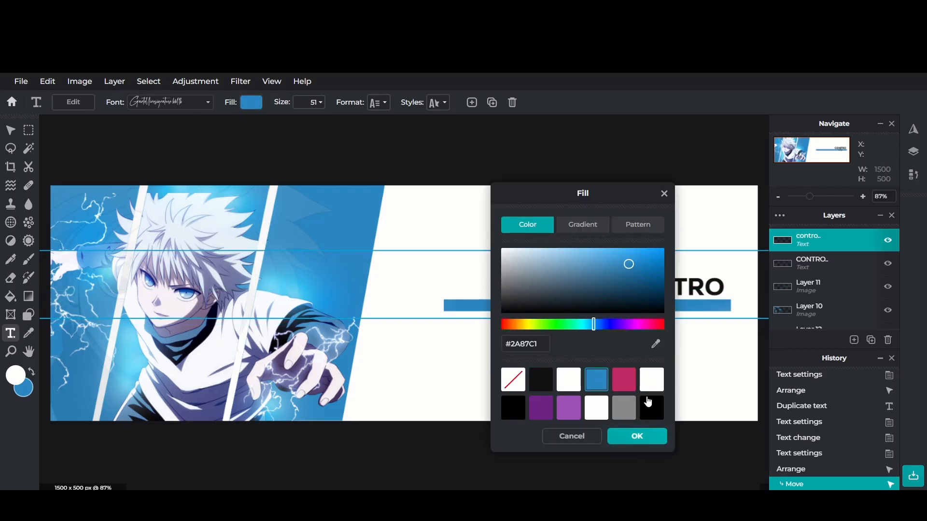
left_click(638, 437)
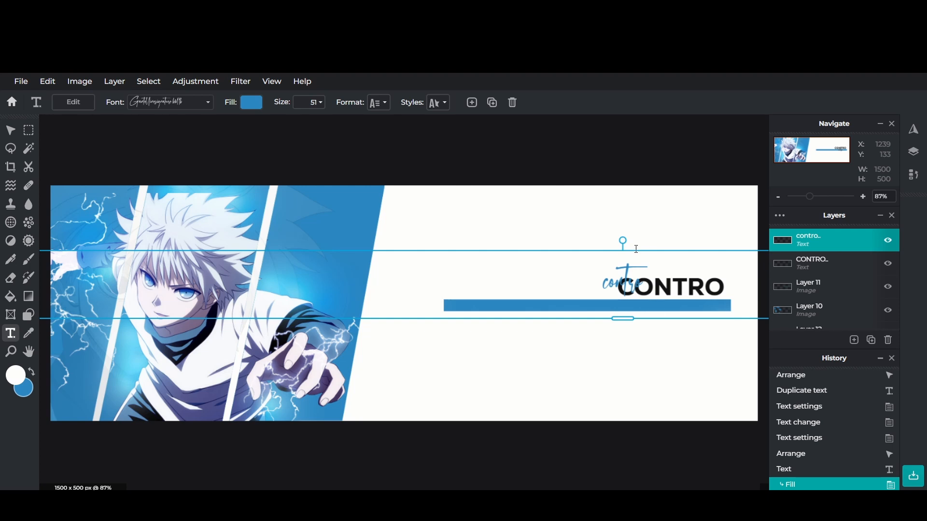
Step: Rotate the blue contro text slightly counterclockwise and nudge it so it overlaps the first letters of CONTRO
left_click_drag(623, 239, 612, 241)
left_click_drag(646, 267, 649, 265)
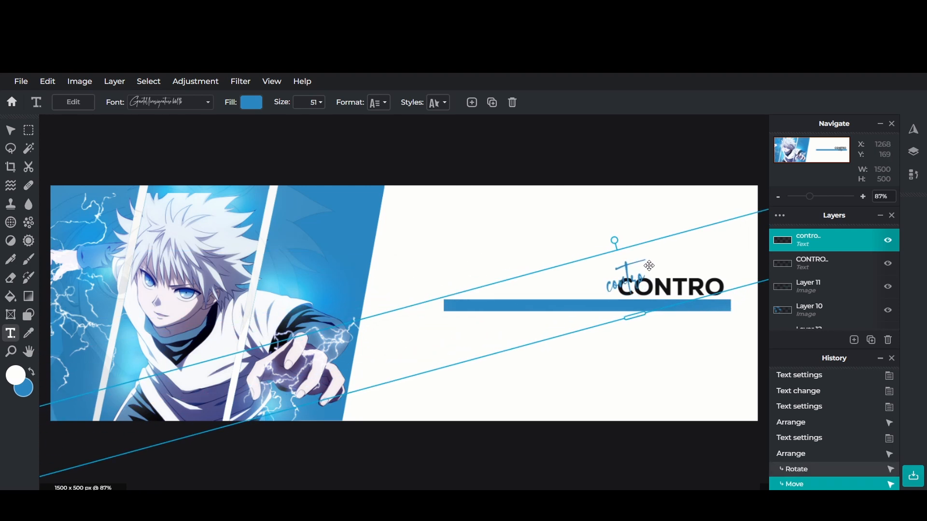
left_click(822, 282)
left_click(661, 259)
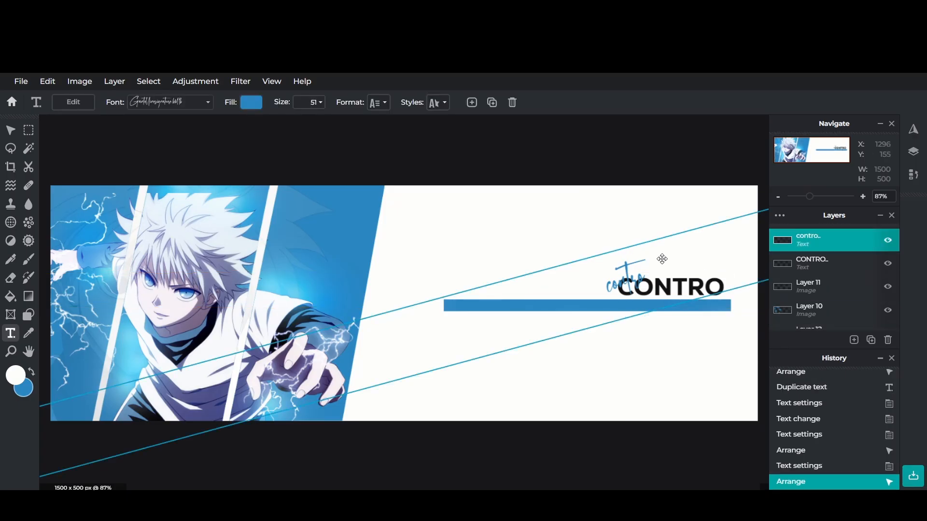
left_click_drag(662, 259, 642, 288)
left_click(836, 277)
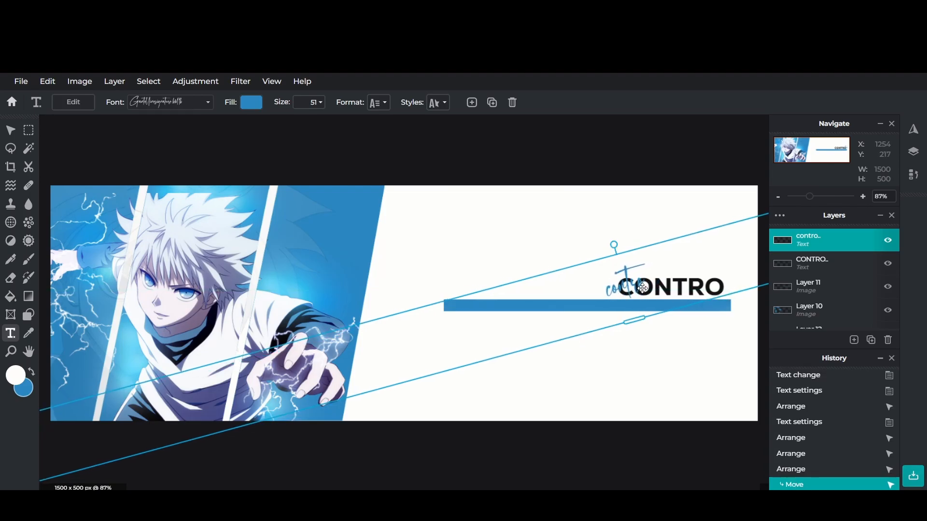
left_click(617, 191)
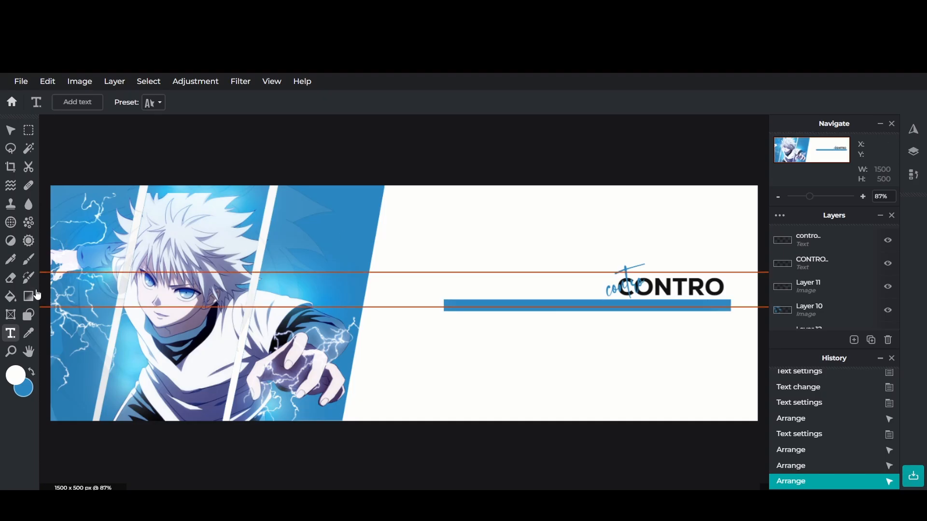
Step: Add the X logo image as a layer, scale it to 226 × 226 px and place it over the blue bar's left end
left_click(96, 82)
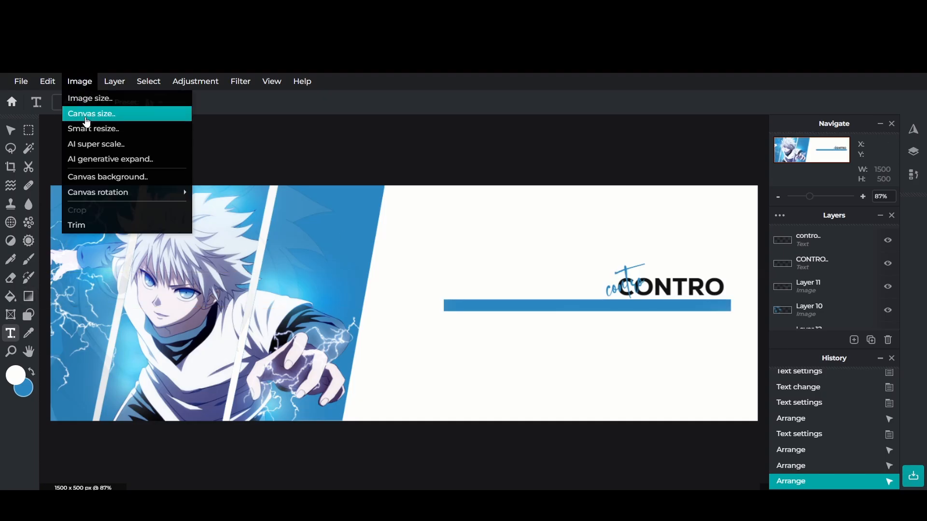
mouse_move(111, 86)
left_click(128, 127)
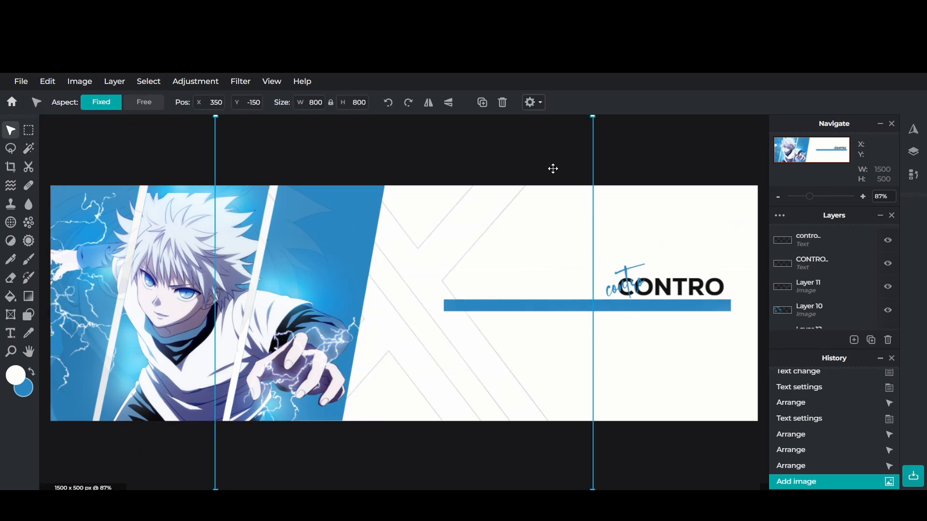
scroll(553, 169, "down", 6)
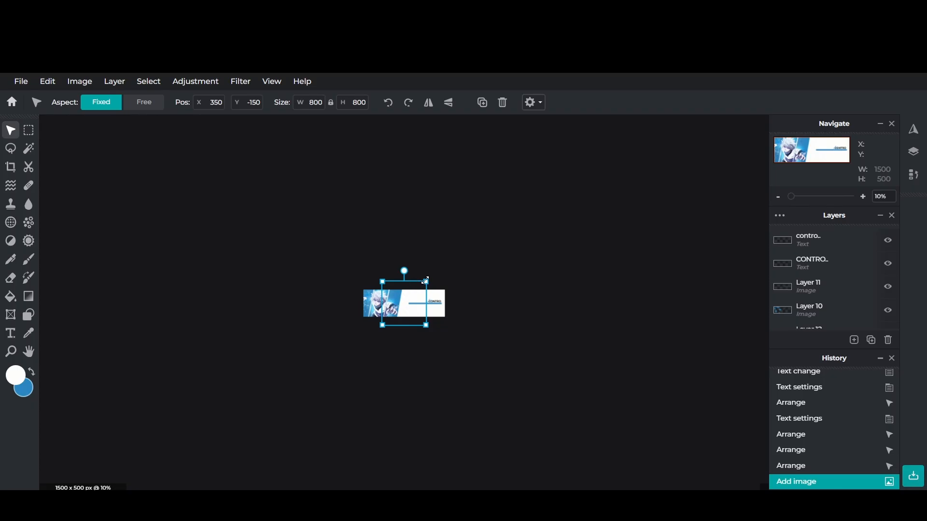
left_click_drag(425, 281, 421, 287)
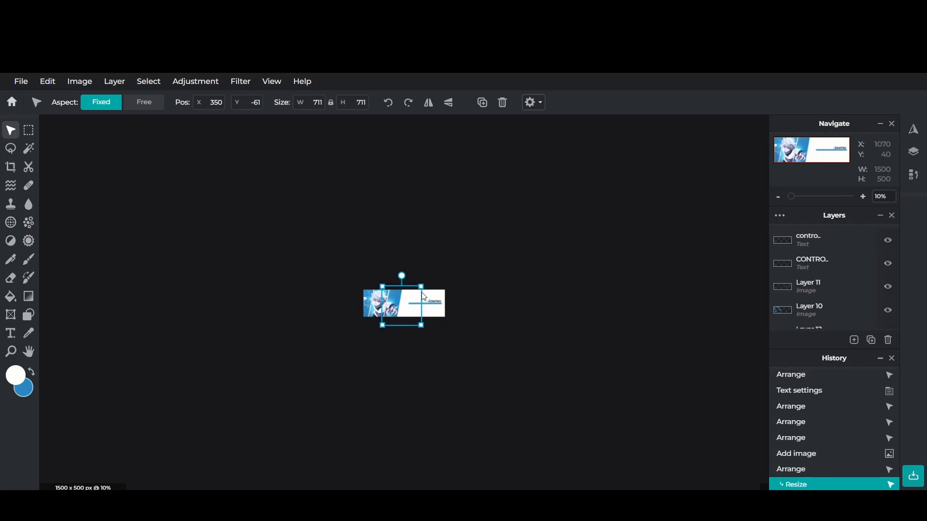
scroll(422, 296, "up", 8)
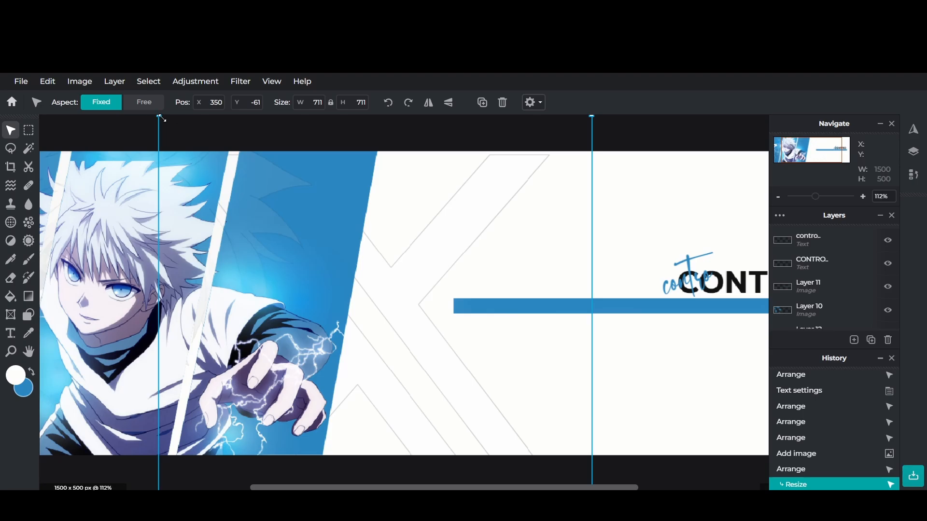
left_click_drag(159, 117, 451, 255)
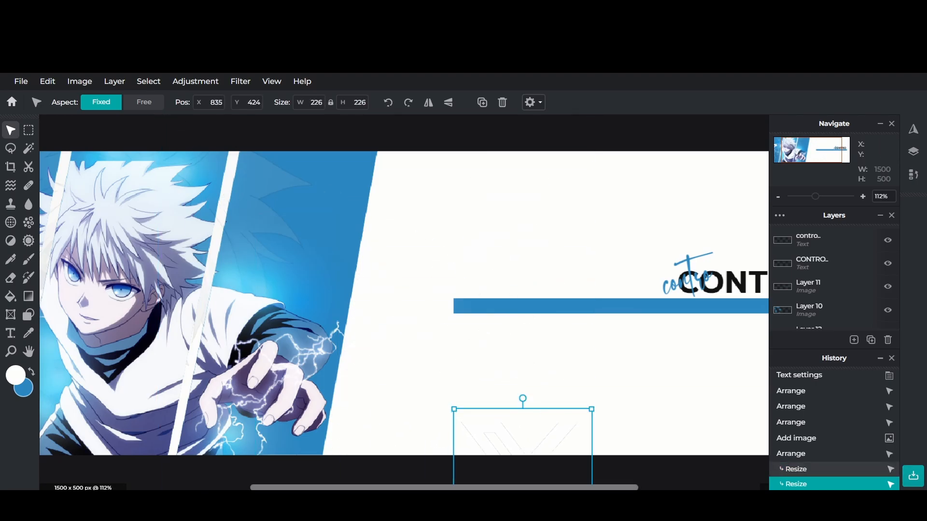
left_click_drag(535, 466, 476, 244)
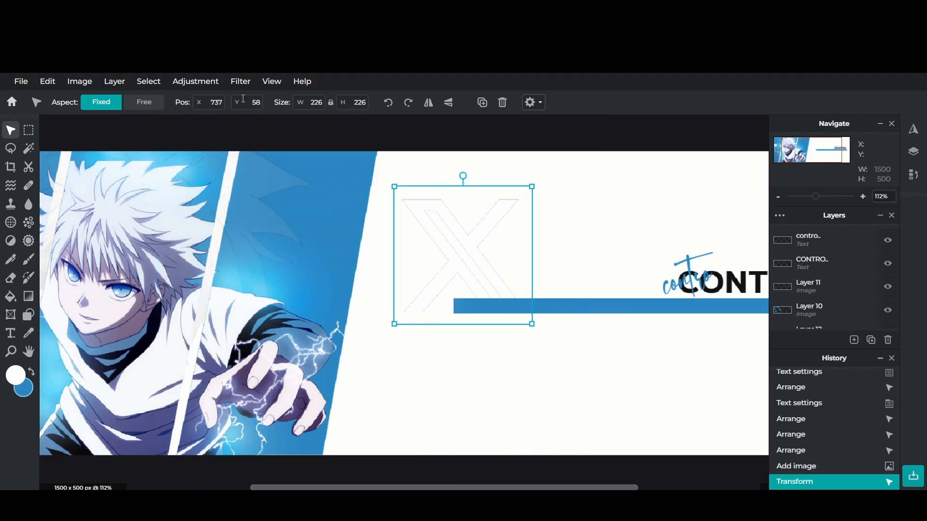
Step: Turn the X logo black with a lightness of -100 and shrink it onto the left part of the bar
left_click(195, 81)
left_click(220, 178)
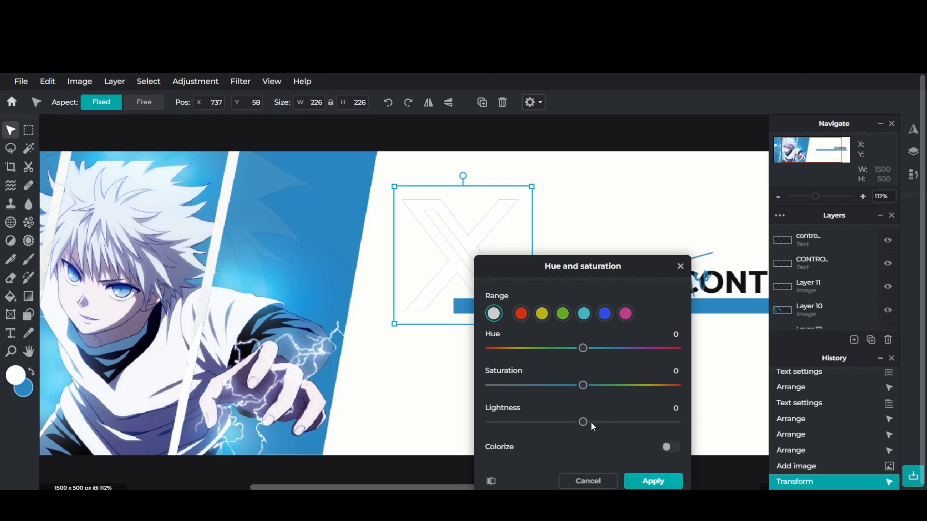
left_click_drag(583, 423, 467, 416)
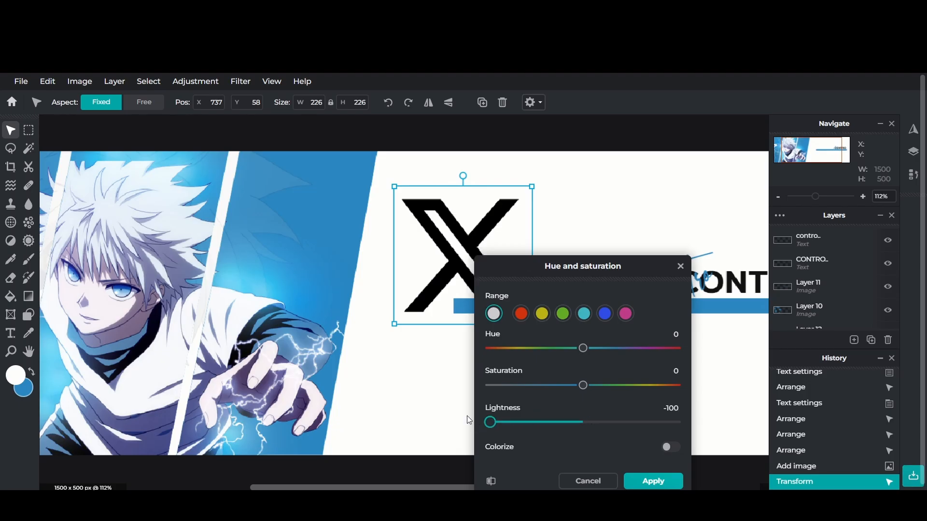
left_click(637, 483)
scroll(558, 406, "down", 5)
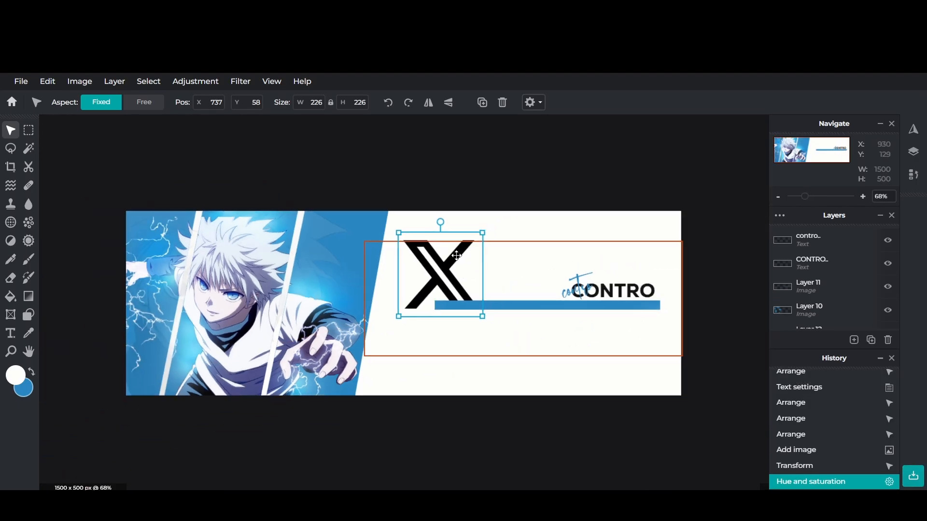
left_click_drag(409, 237, 457, 263)
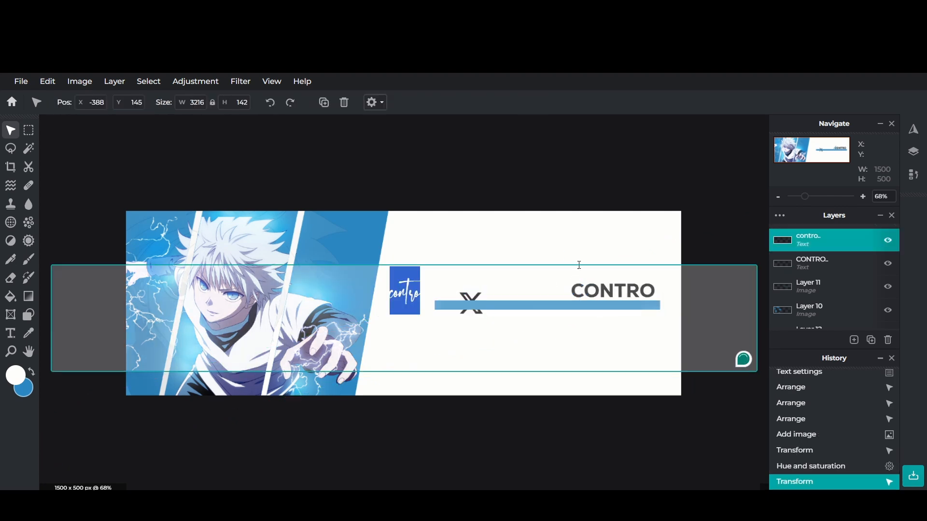
Step: Lock the contro and CONTRO text layers and the blue bar's layer, Layer 11
left_click_drag(579, 265, 598, 242)
right_click(609, 289)
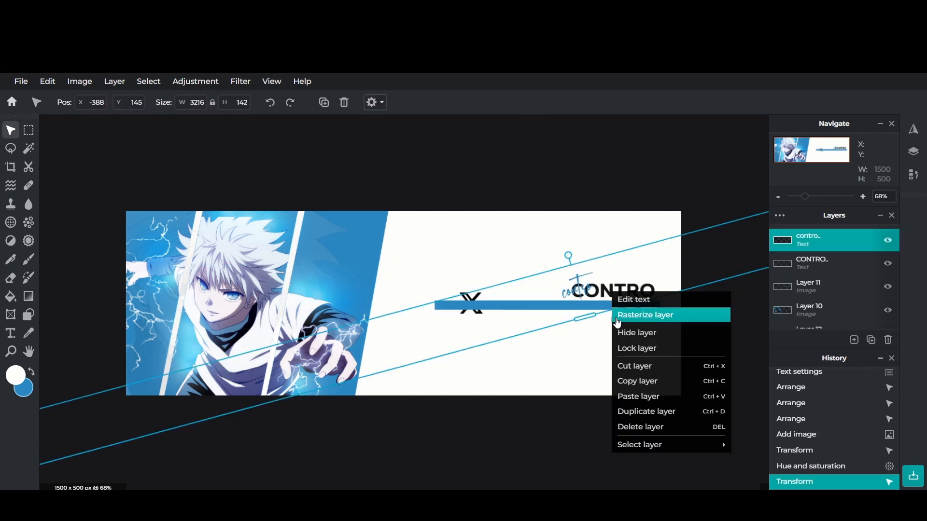
left_click(628, 348)
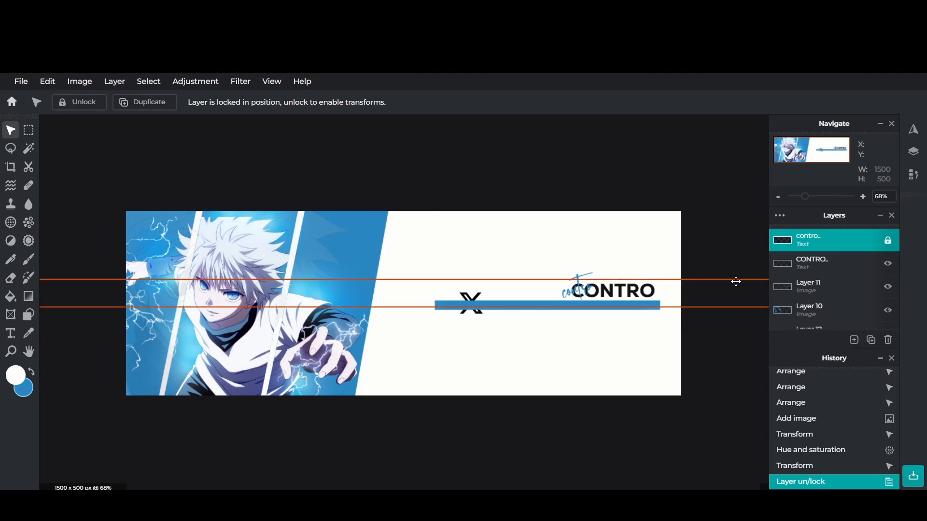
left_click(784, 263)
left_click(784, 265)
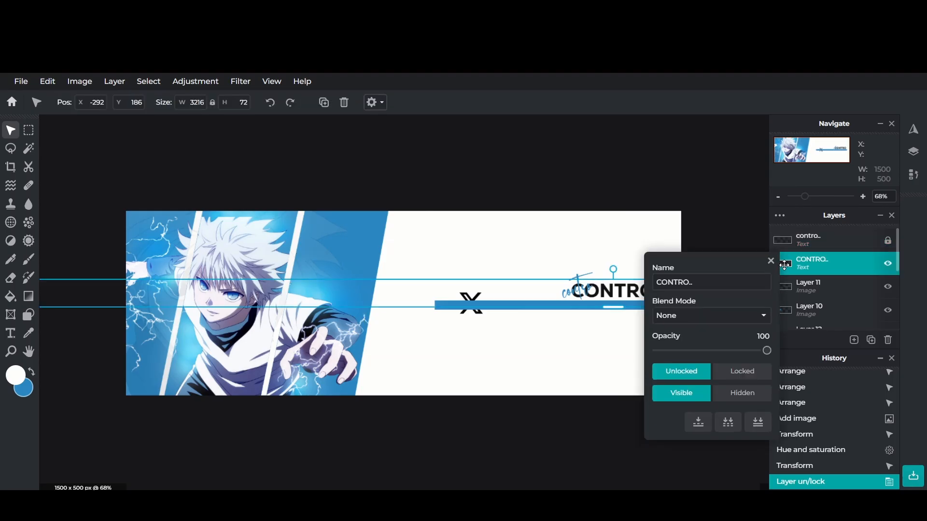
left_click(733, 376)
left_click(479, 315)
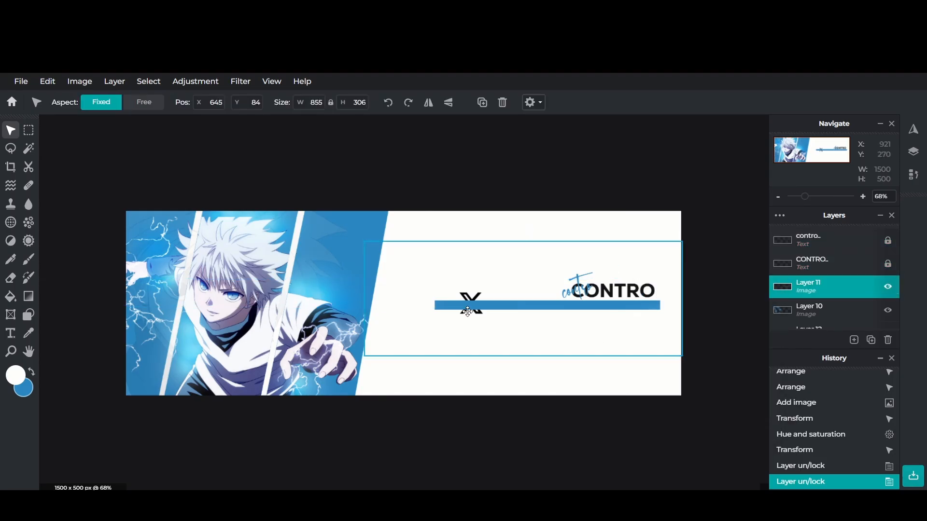
right_click(470, 314)
left_click(518, 341)
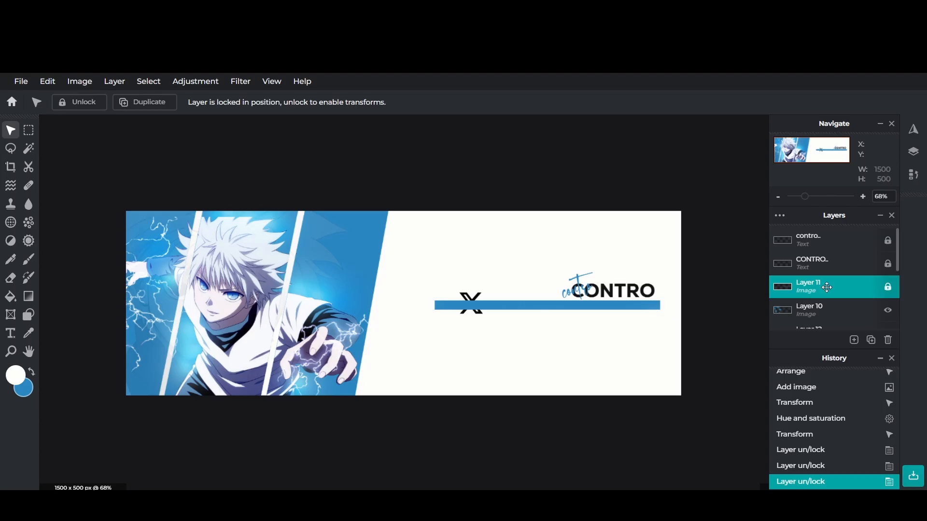
Step: Shrink the X logo further and move it just below the blue bar, under the start of CONTRO
scroll(827, 287, "down", 2)
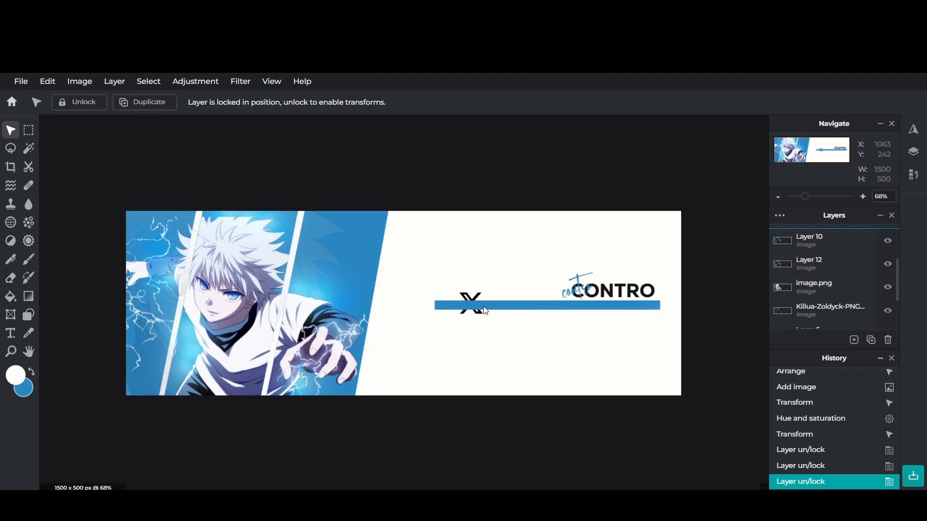
left_click_drag(470, 304, 579, 322)
Step: Add the white Instagram logo image as a layer and move it below the X logo, at about X 1143, Y 285
left_click(118, 82)
left_click(146, 128)
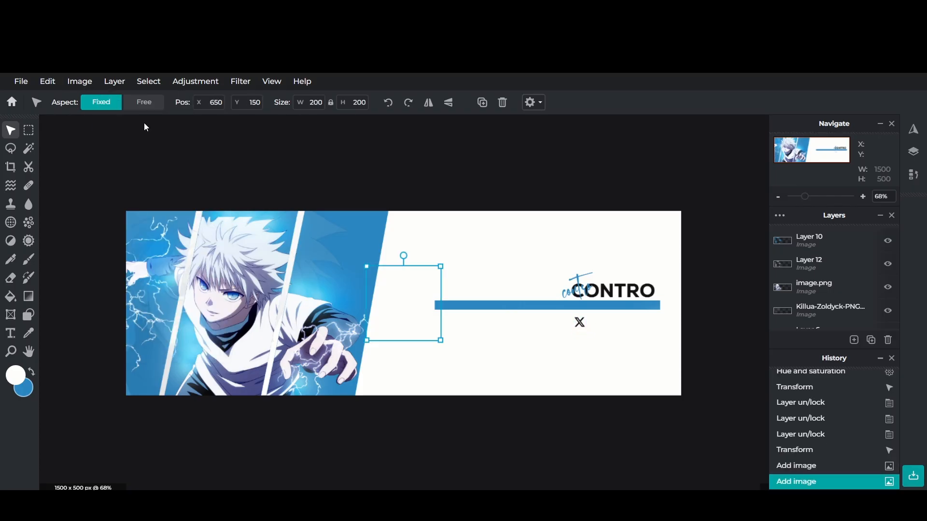
left_click_drag(393, 288, 577, 341)
left_click(115, 82)
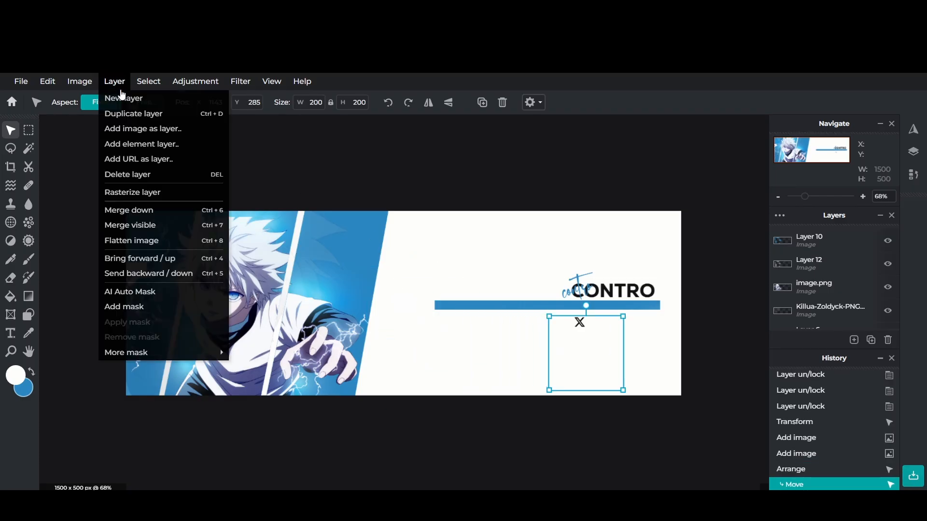
key("ctrl+z")
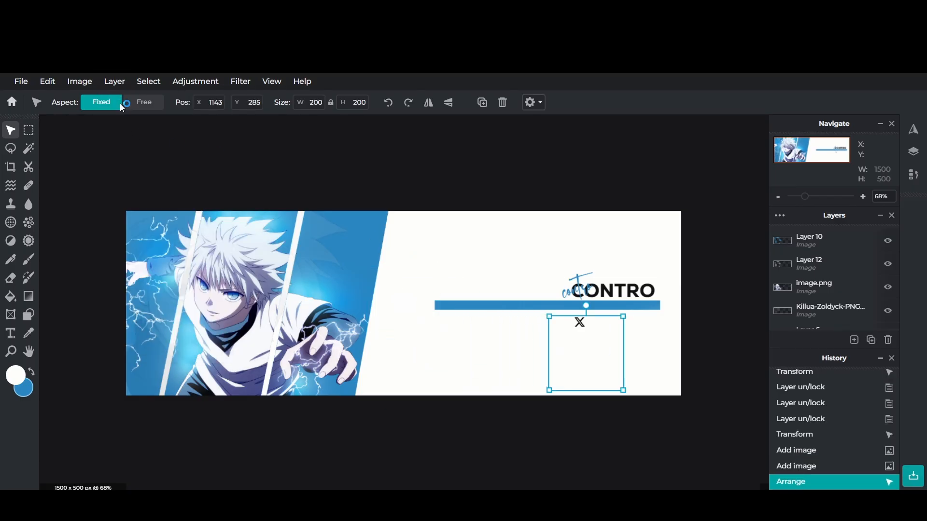
Step: Turn the Instagram logo black by lowering its lightness to the minimum with the hue and saturation adjustment
left_click(195, 82)
left_click(209, 178)
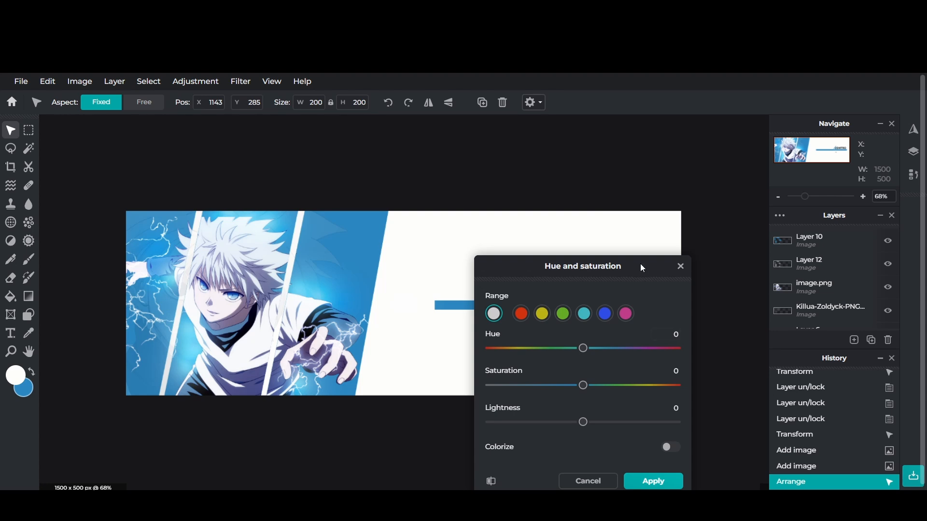
left_click_drag(641, 265, 848, 193)
left_click_drag(789, 350, 649, 350)
left_click(859, 409)
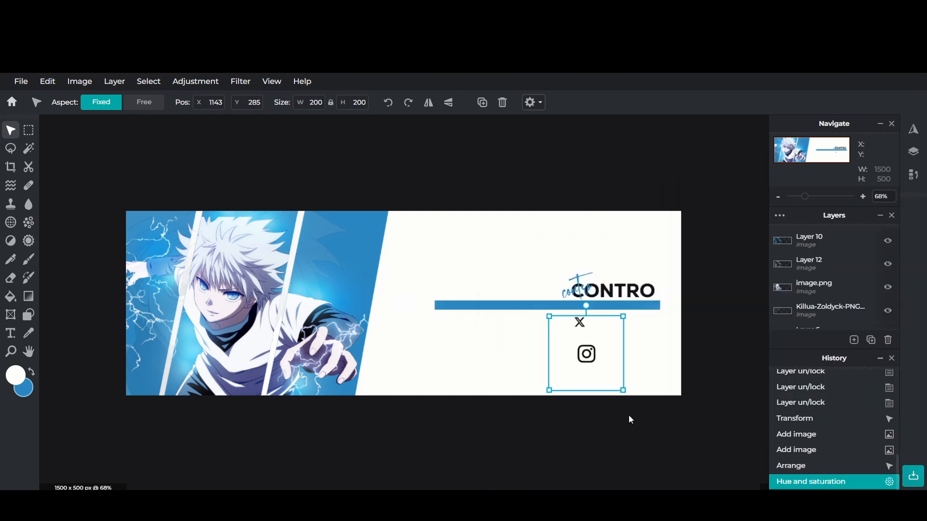
Step: Scale the Instagram logo to 131 × 131 px and centre it beneath the X logo
left_click_drag(623, 390, 599, 382)
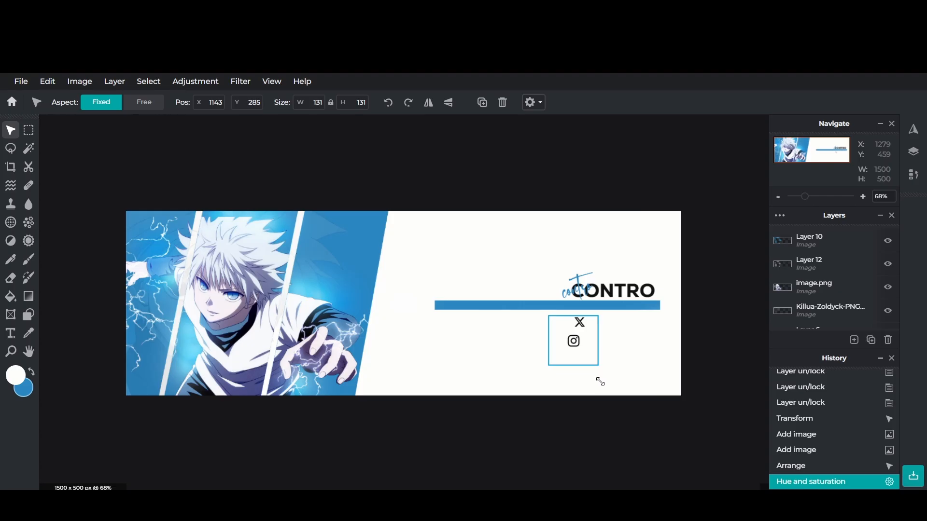
left_click_drag(576, 340, 582, 351)
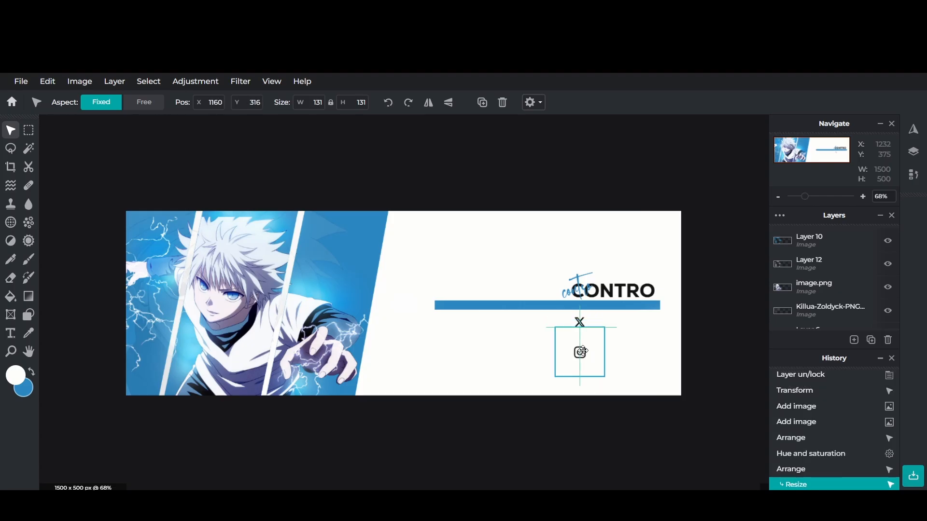
Step: Select the YouTube logo layer and move the logo beneath the Instagram logo, at about X 1126, Y 346
scroll(817, 269, "down", 1)
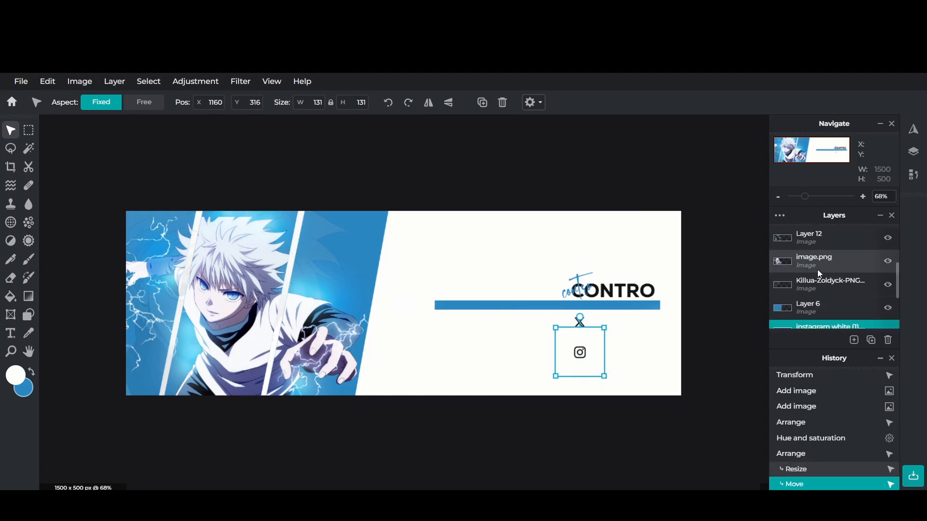
scroll(818, 270, "down", 3)
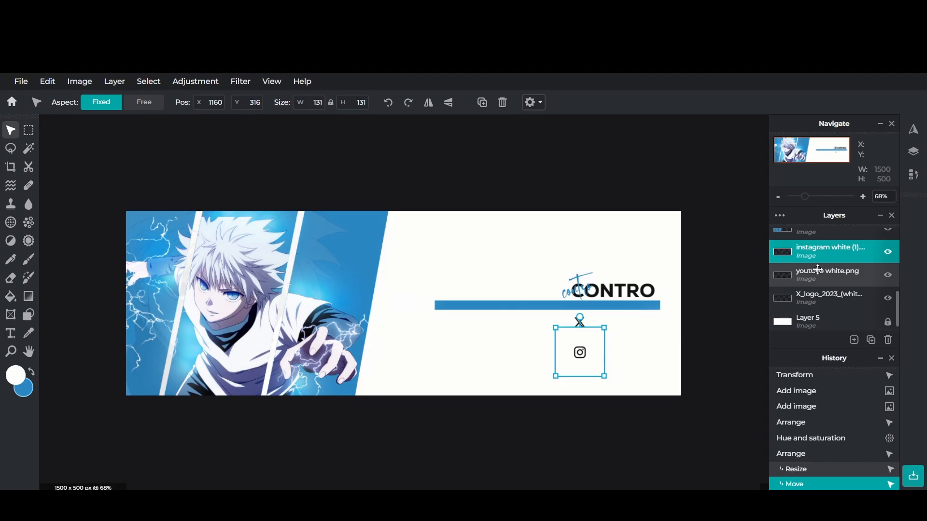
left_click(818, 269)
left_click_drag(411, 306, 590, 379)
Step: Turn the YouTube logo black by lowering its lightness to -100 with the hue and saturation adjustment
left_click(198, 81)
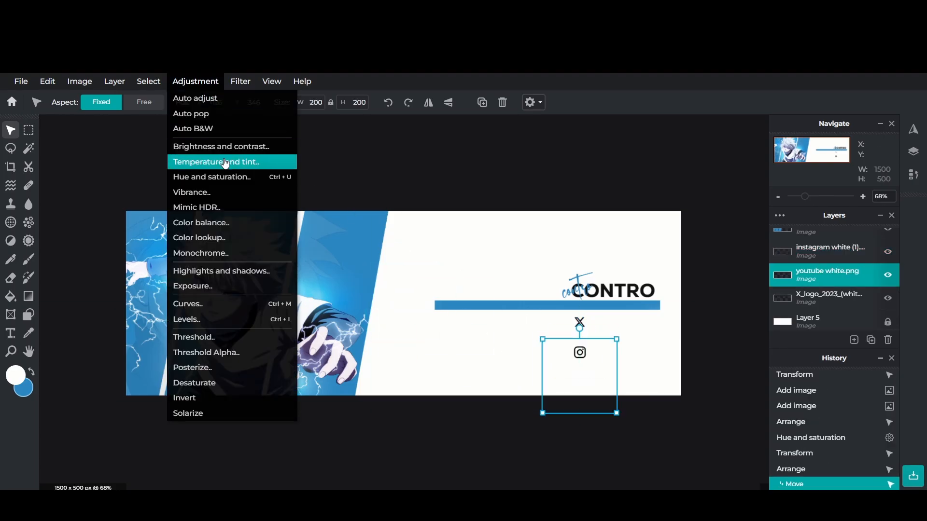
left_click(223, 176)
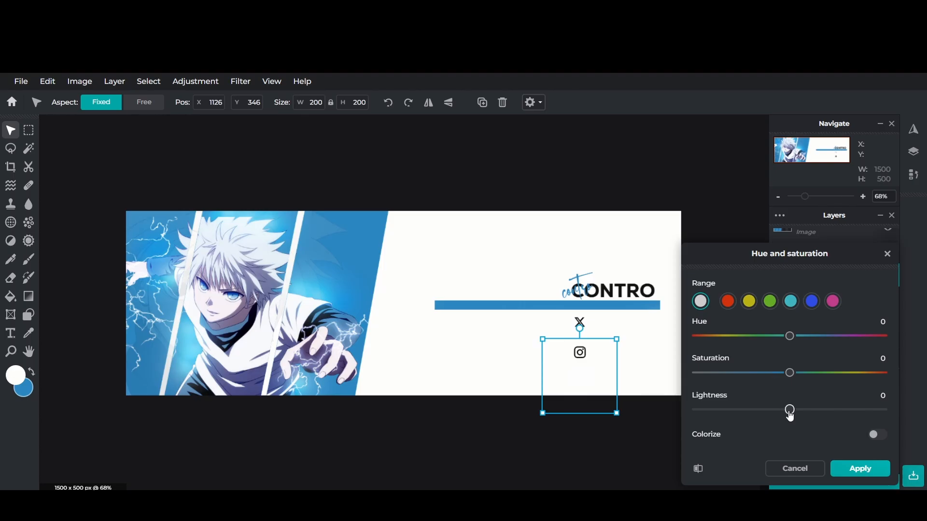
left_click_drag(790, 413, 663, 420)
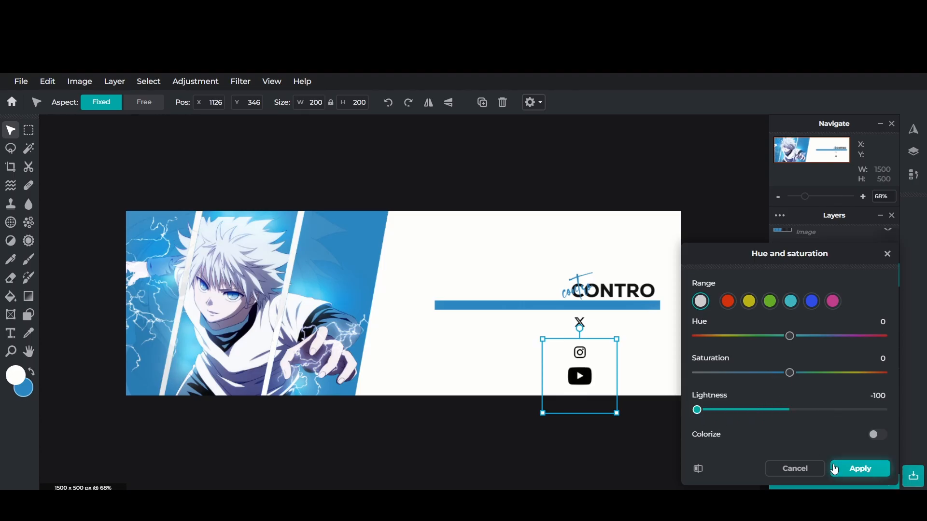
left_click(855, 469)
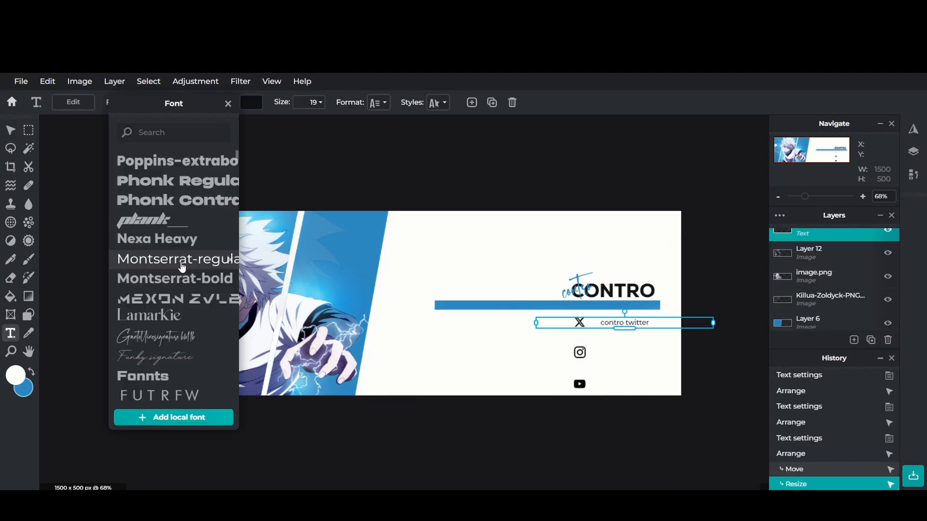
Step: Set the label beside the X logo in Montserrat-regular and replace its text with CONTRO TWITTER
left_click(182, 261)
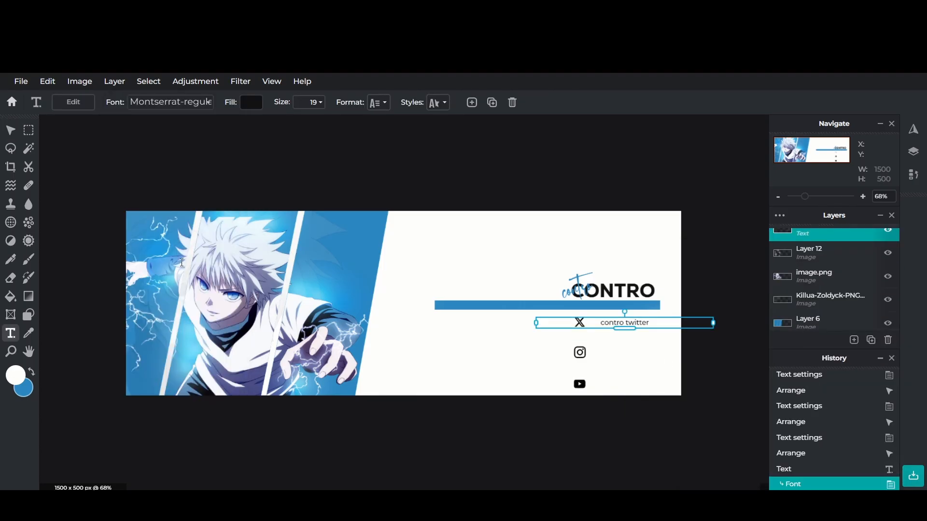
left_click(83, 109)
key("BackSpace")
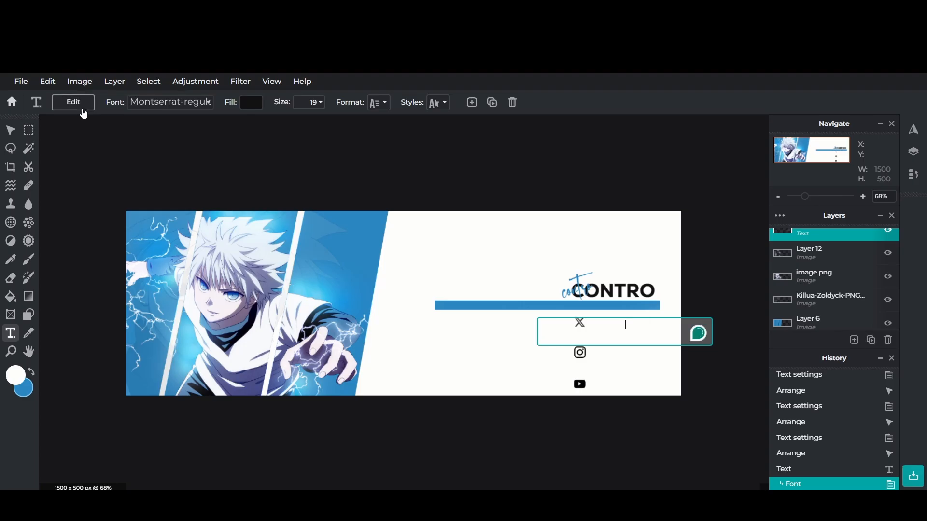
type("CONTRO TWITTER")
left_click(524, 255)
Step: Duplicate the CONTRO TWITTER label beside the Instagram logo and change the copy's text to CONTRO INSTA
left_click_drag(661, 320, 656, 360)
left_click(871, 340)
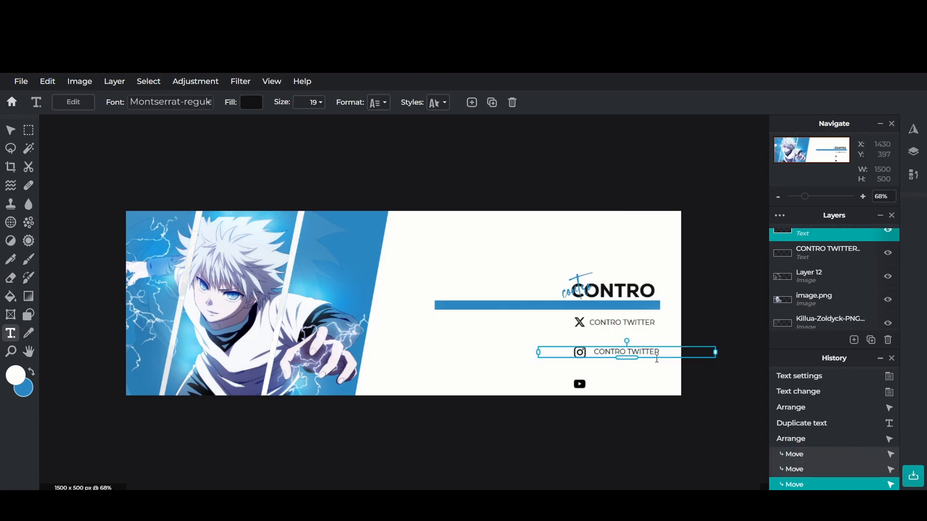
left_click(64, 104)
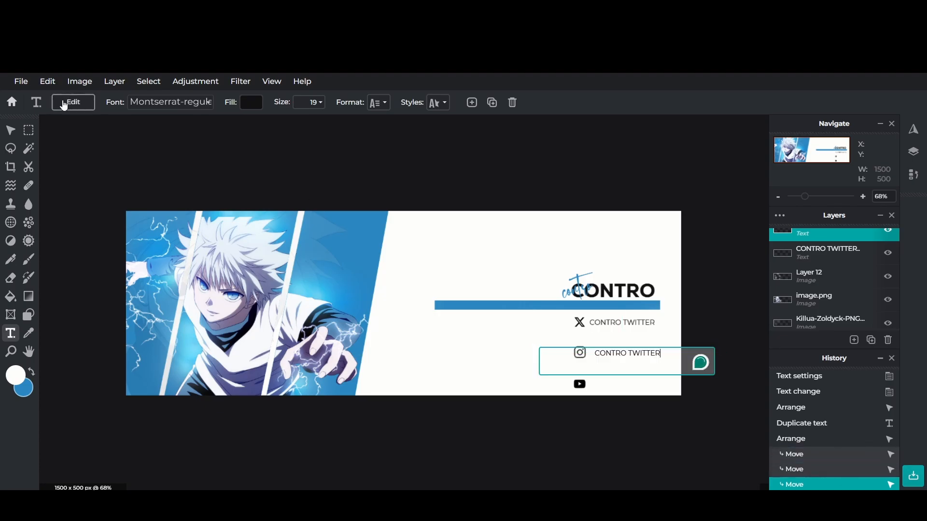
key("BackSpace")
key("BackSpace")
key("BackSpace")
key("BackSpace")
key("BackSpace")
key("BackSpace")
key("BackSpace")
type("INSTA")
left_click(64, 104)
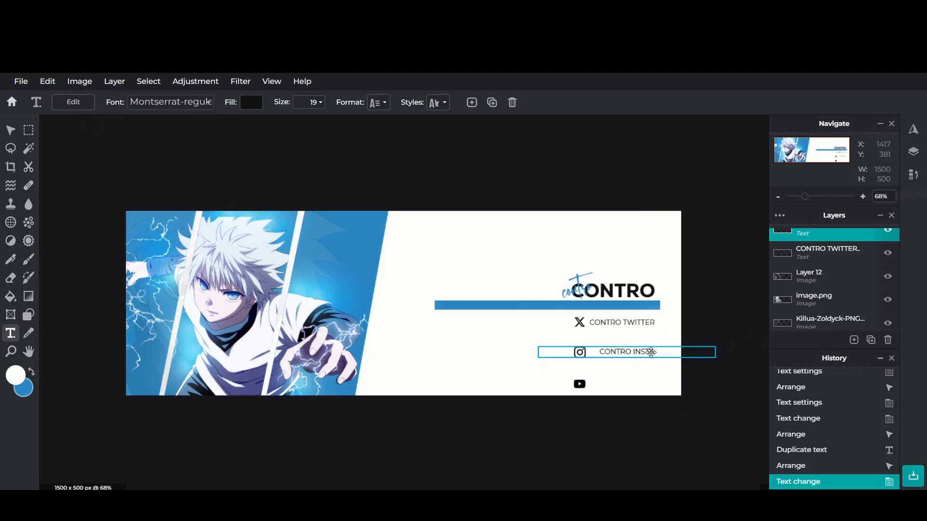
left_click_drag(648, 349, 647, 354)
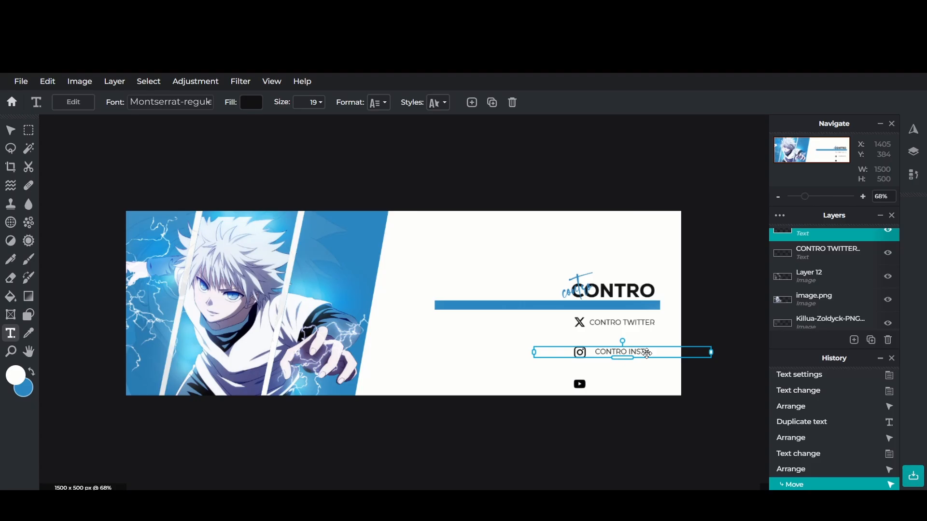
Step: Duplicate the CONTRO INSTA label beside the YouTube logo and change the copy's text to CONTRO YT
left_click(871, 340)
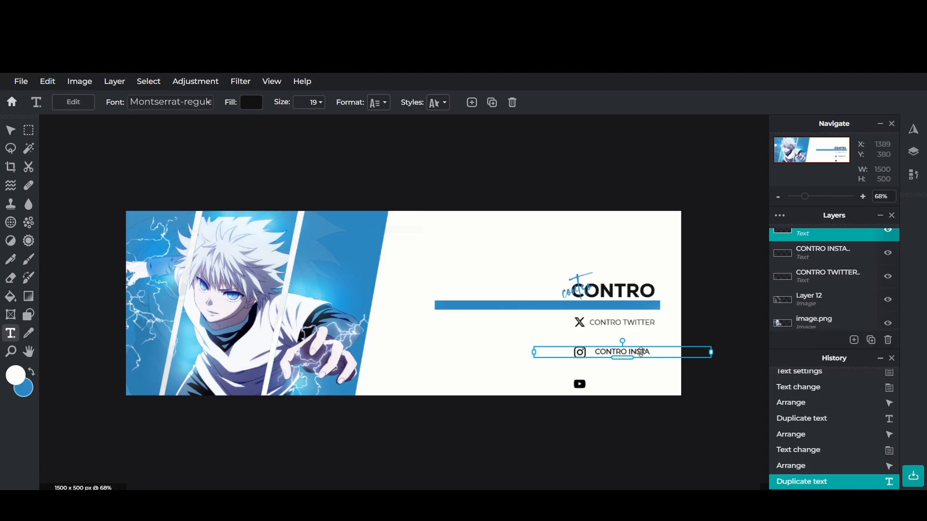
left_click_drag(639, 358, 643, 385)
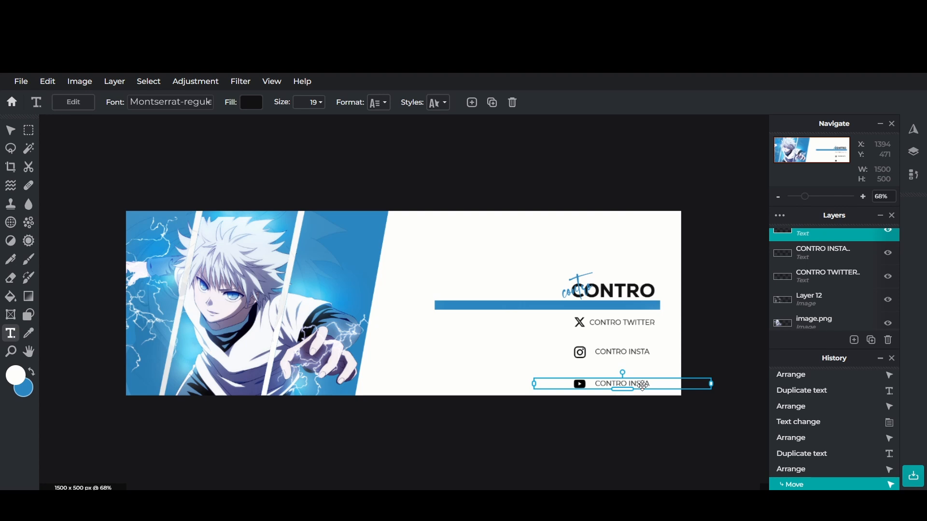
left_click(73, 102)
type("CONTRO ")
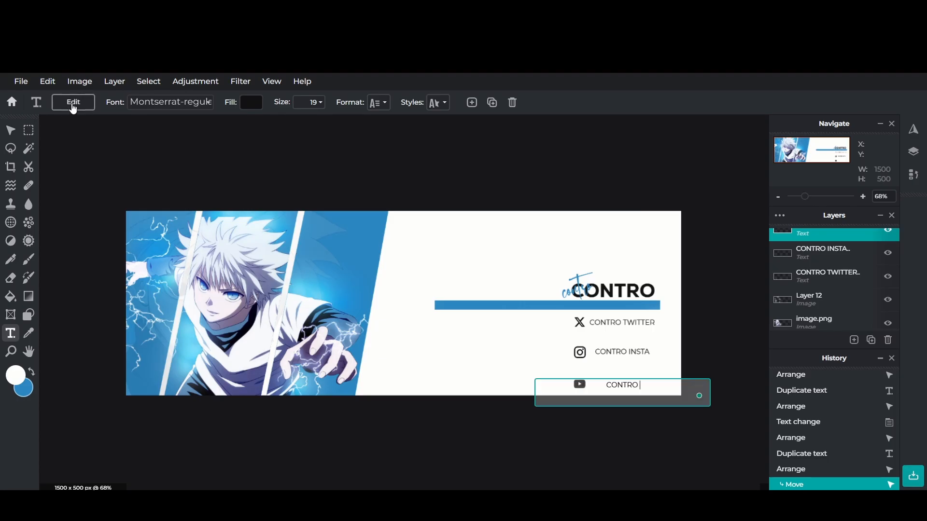
type("YT")
left_click(450, 303)
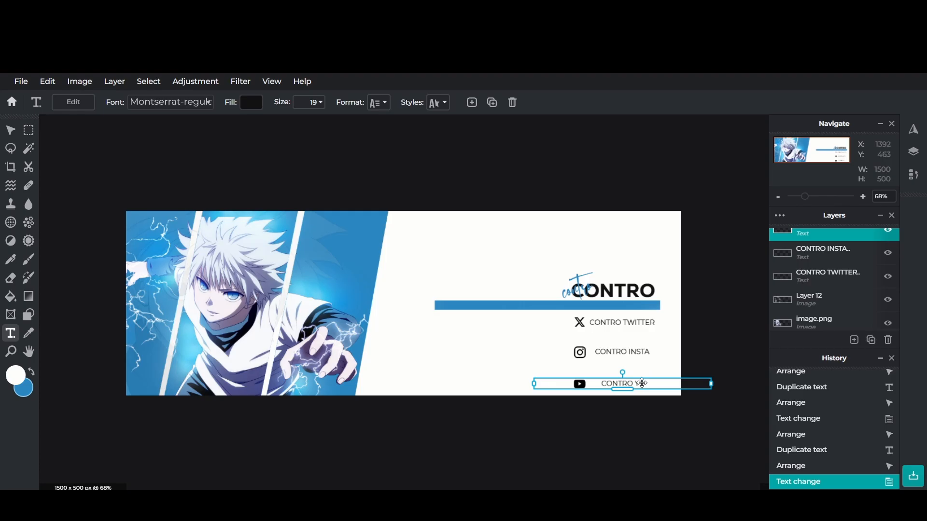
left_click_drag(642, 382, 642, 379)
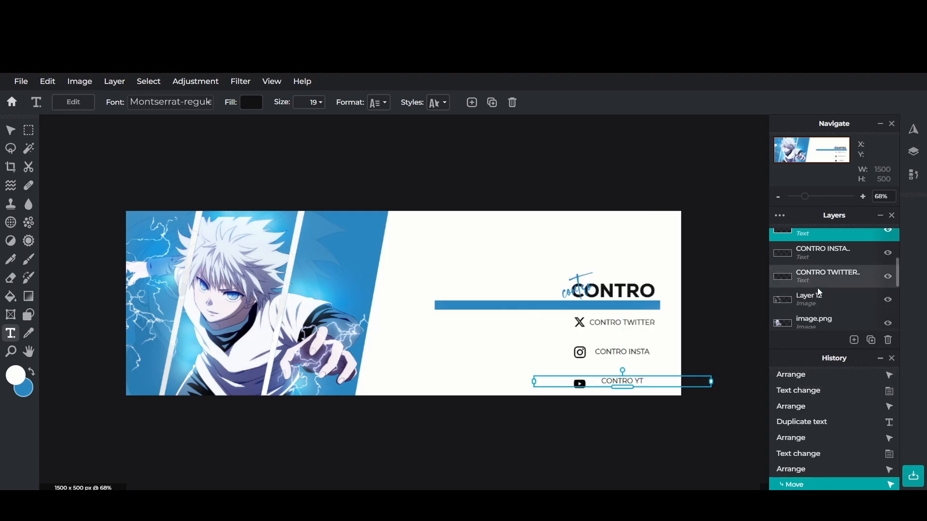
Step: Nudge the YouTube logo up slightly so that it lines up with the CONTRO YT label
scroll(817, 288, "up", 3)
scroll(818, 287, "down", 4)
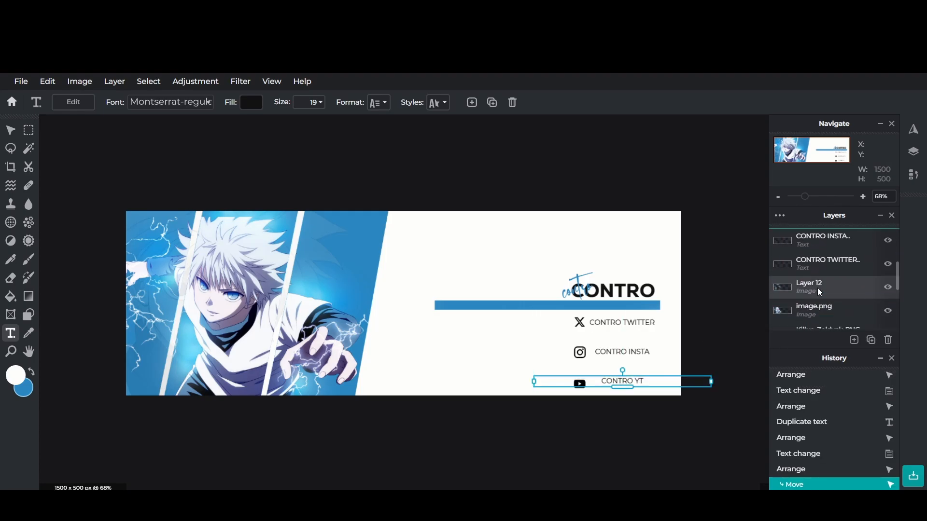
left_click(820, 264)
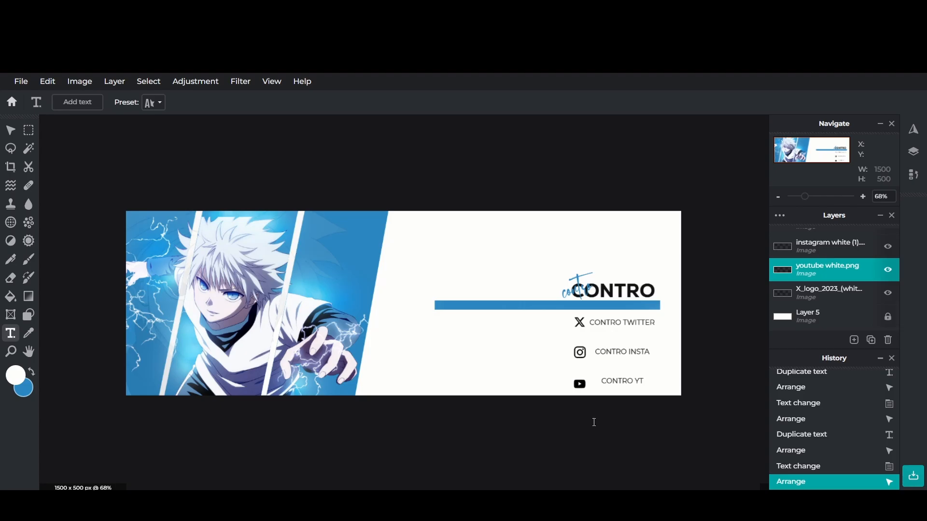
left_click(11, 134)
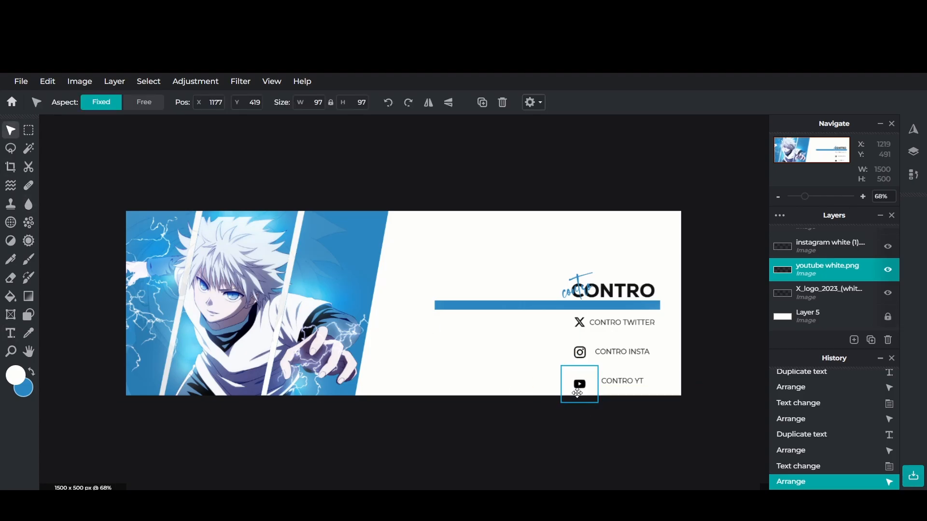
left_click_drag(577, 393, 577, 390)
Step: Add the white topographic image to the current document as a layer directly above the white background layer
left_click(461, 244)
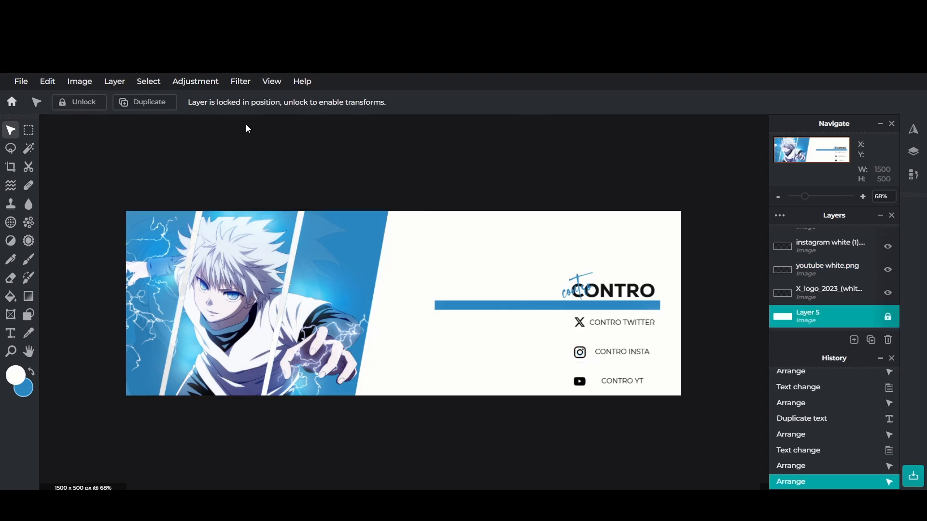
left_click(181, 14)
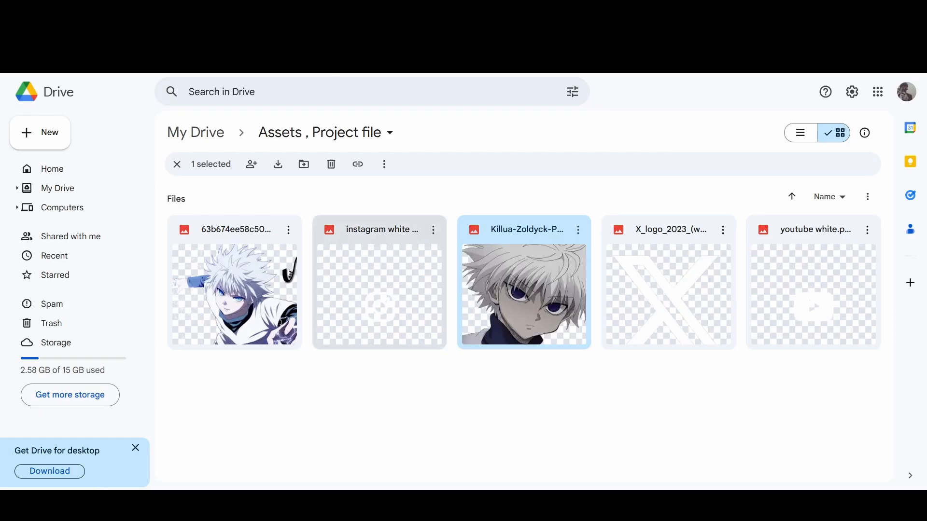
left_click(309, 14)
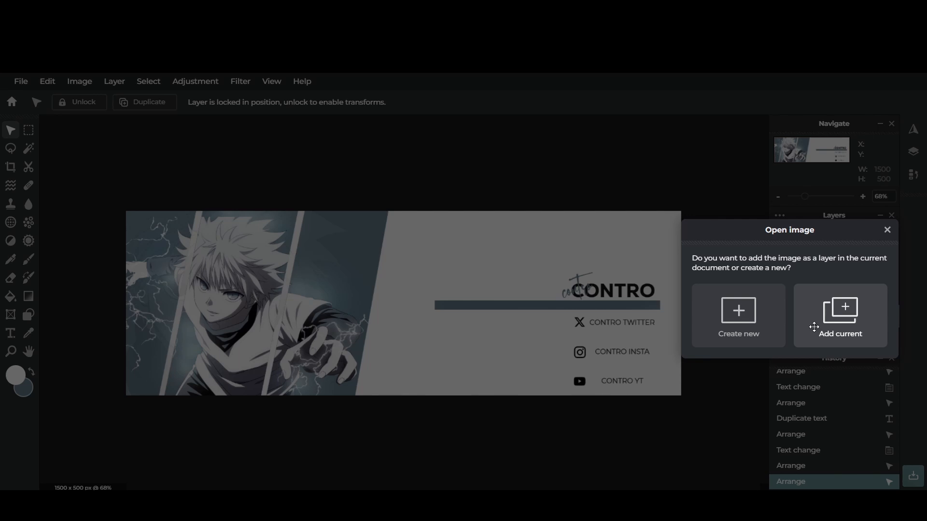
left_click(814, 328)
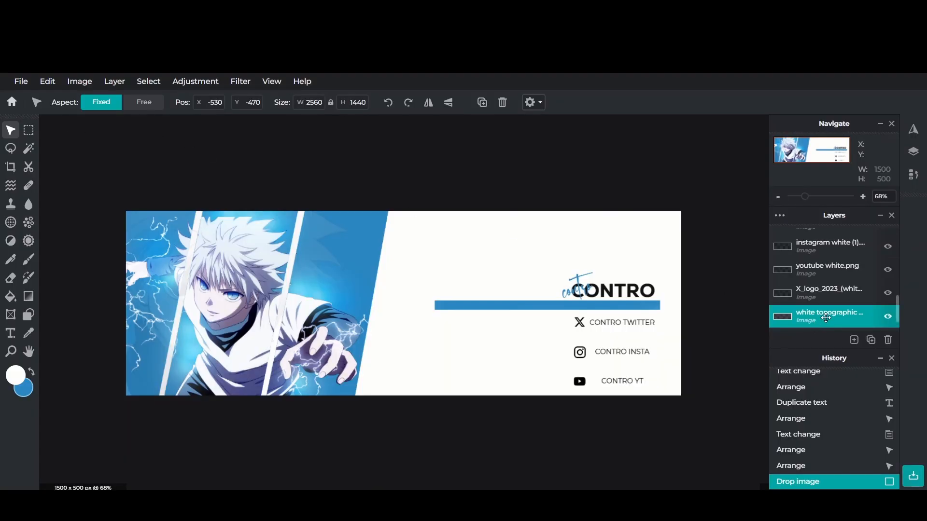
Step: Darken the topographic pattern with saturation about -5 and lightness about -7, and move its layer to about X -645, Y -417
left_click(202, 82)
left_click(220, 183)
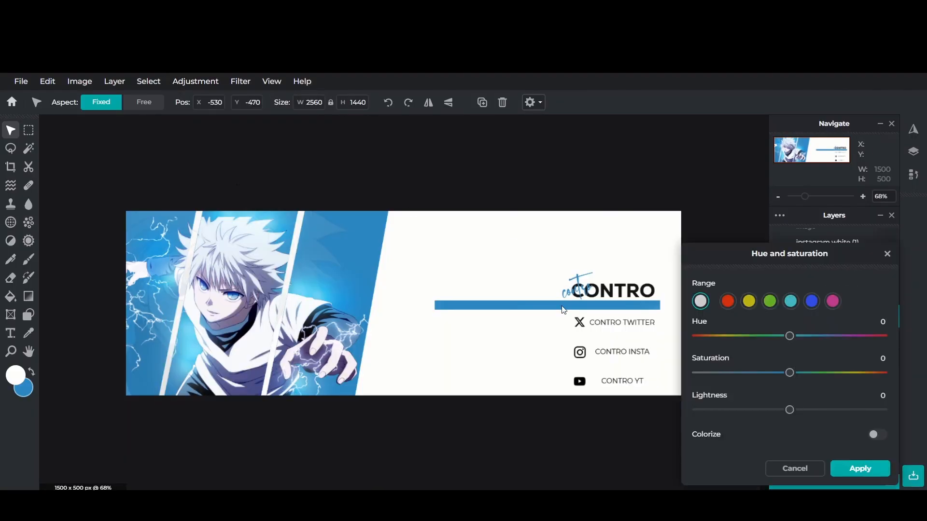
left_click_drag(786, 376, 831, 374)
mouse_move(790, 410)
left_mouse_down()
mouse_move(738, 410)
mouse_move(785, 414)
left_mouse_up()
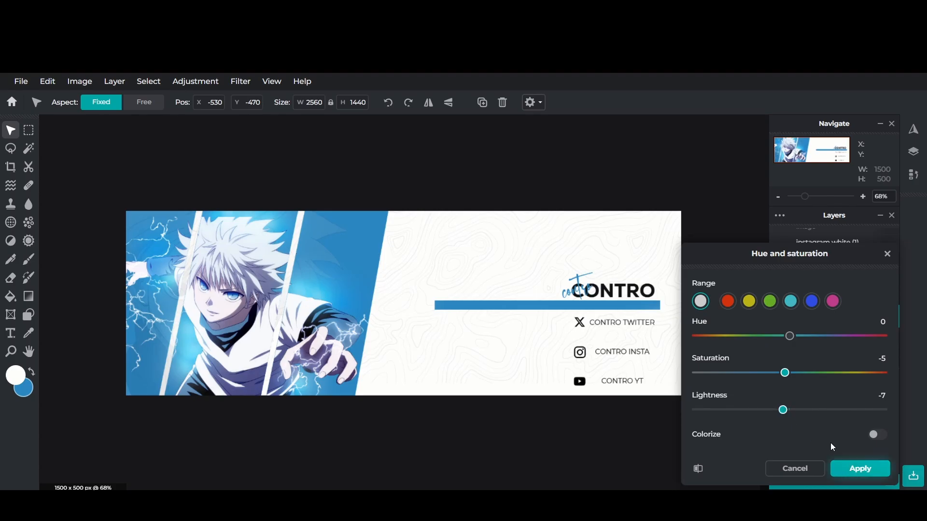
mouse_move(783, 412)
left_mouse_down()
mouse_move(773, 416)
mouse_move(782, 414)
left_mouse_up()
left_click(875, 460)
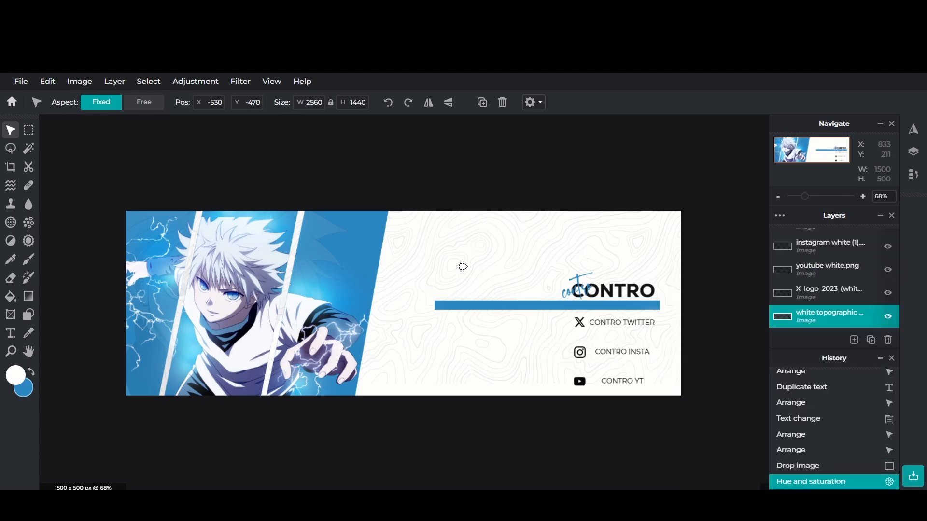
left_click_drag(517, 218, 474, 236)
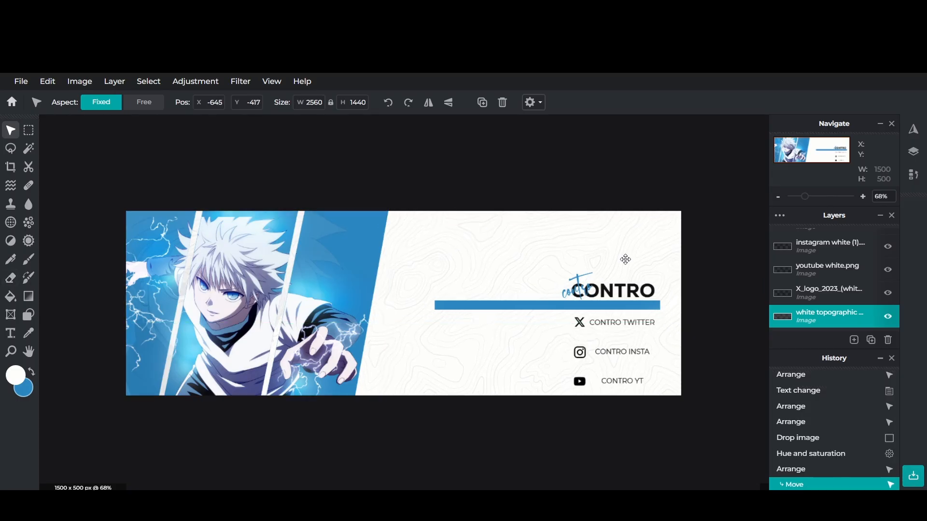
Step: Fade parts of the topographic pattern beside the slanted panels and around the blue bar with a soft 320 px eraser at 50% softness
left_click(9, 279)
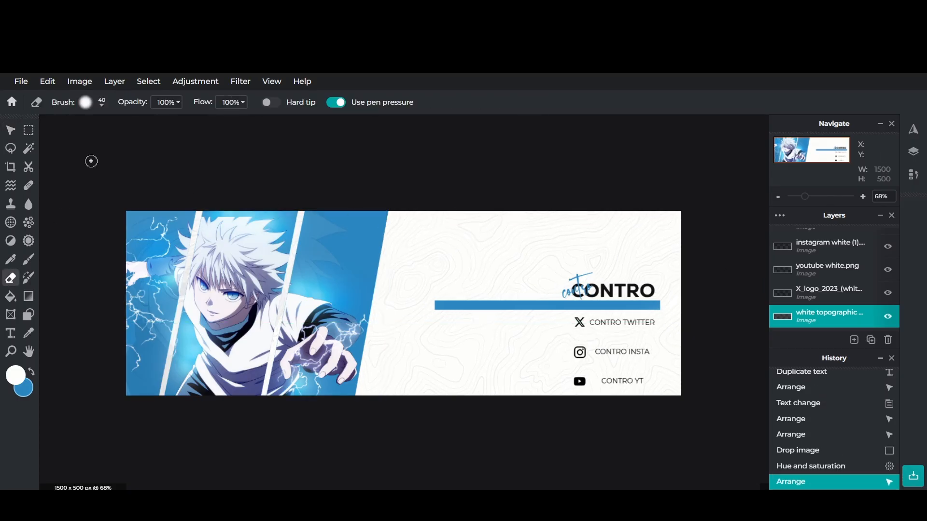
left_click(99, 104)
left_click_drag(161, 141, 143, 141)
left_click(140, 171)
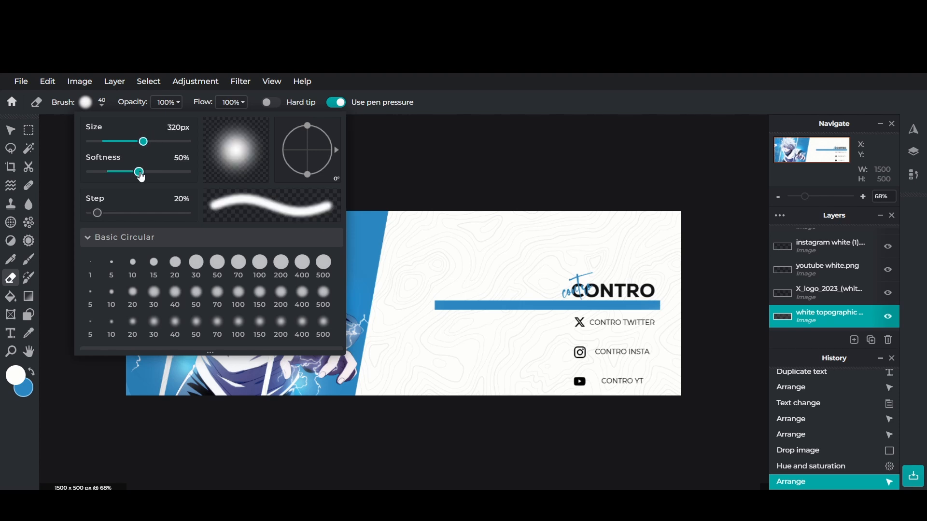
left_click(432, 160)
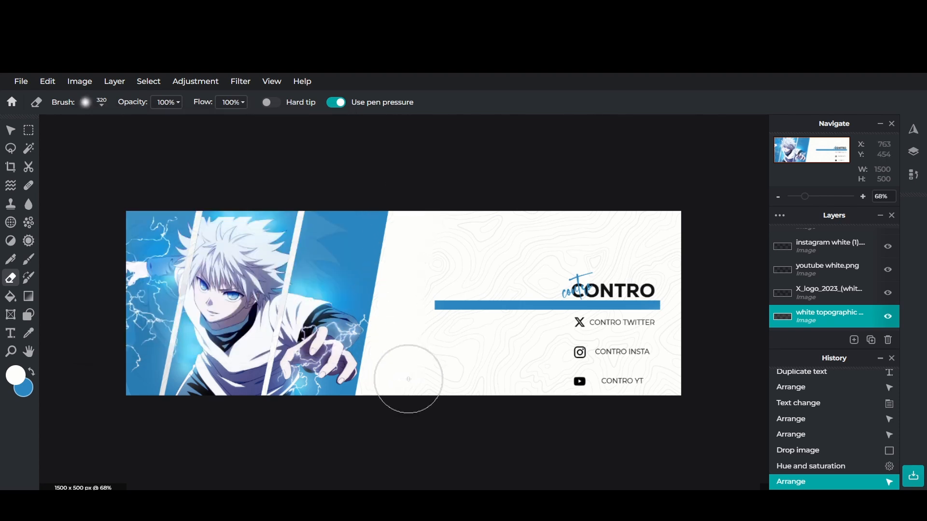
left_click_drag(408, 378, 435, 389)
left_click_drag(652, 253, 513, 391)
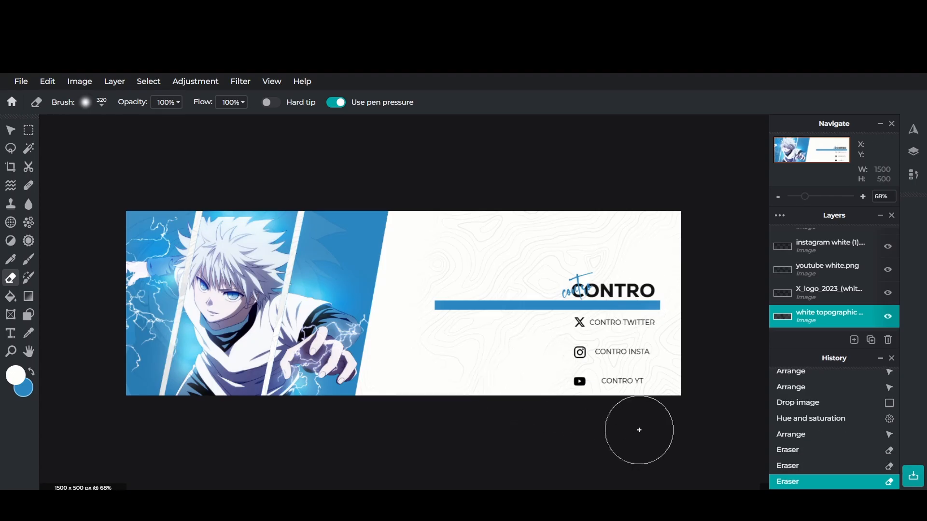
Step: Add a text layer containing a single period and place it directly above the bold CONTRO text layer
left_click(11, 333)
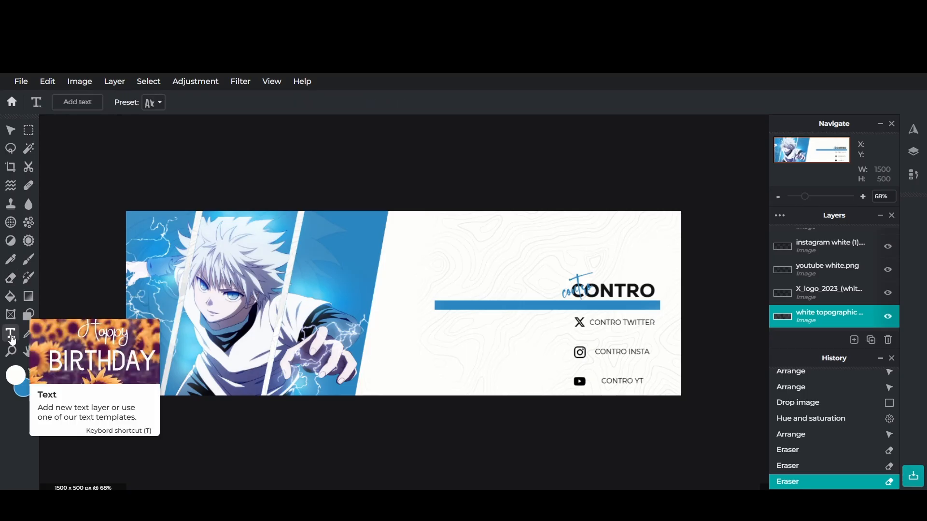
left_click(330, 246)
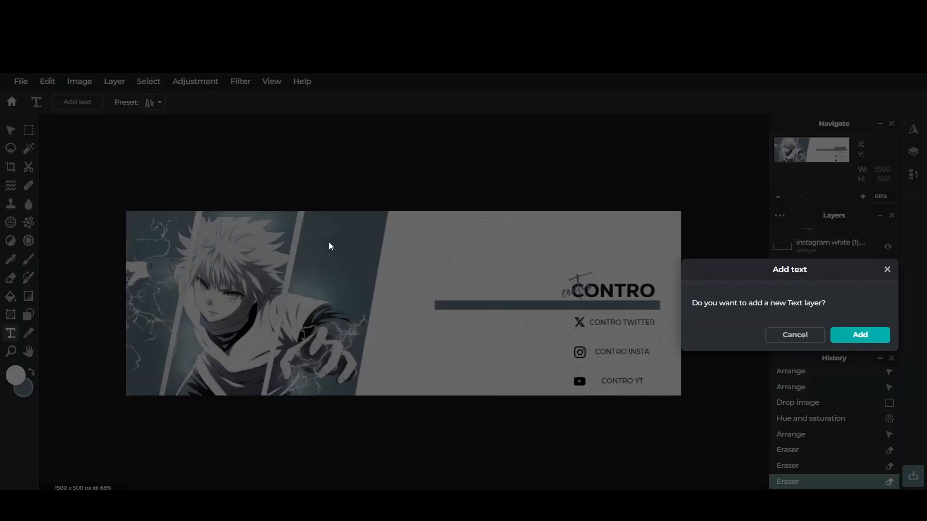
left_click(837, 337)
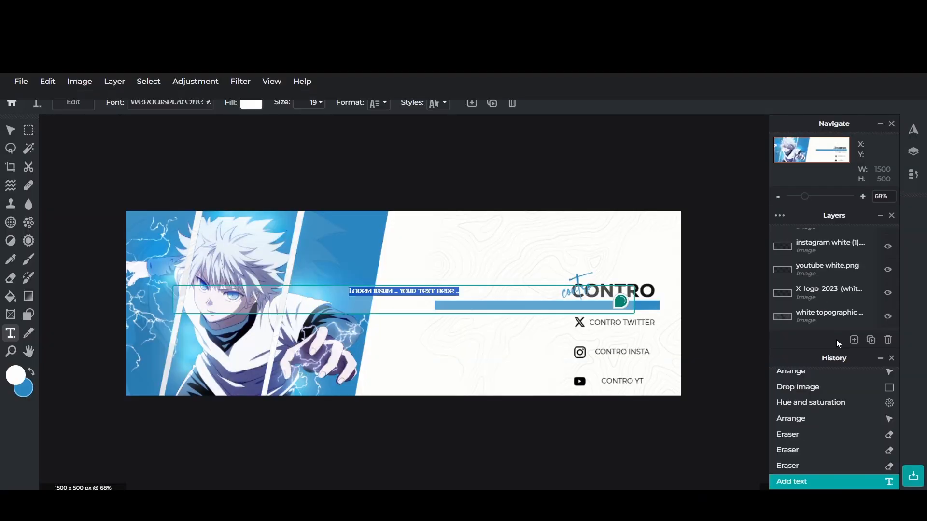
type("1")
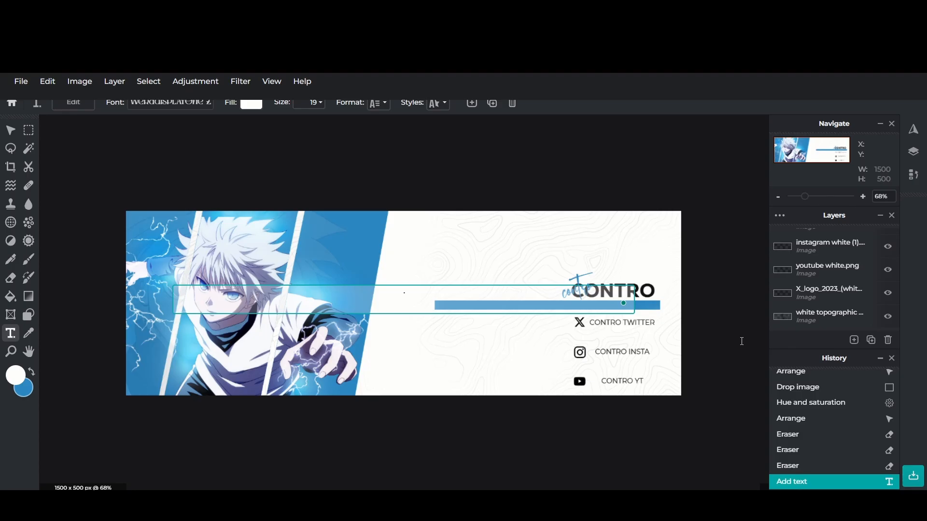
left_click(474, 258)
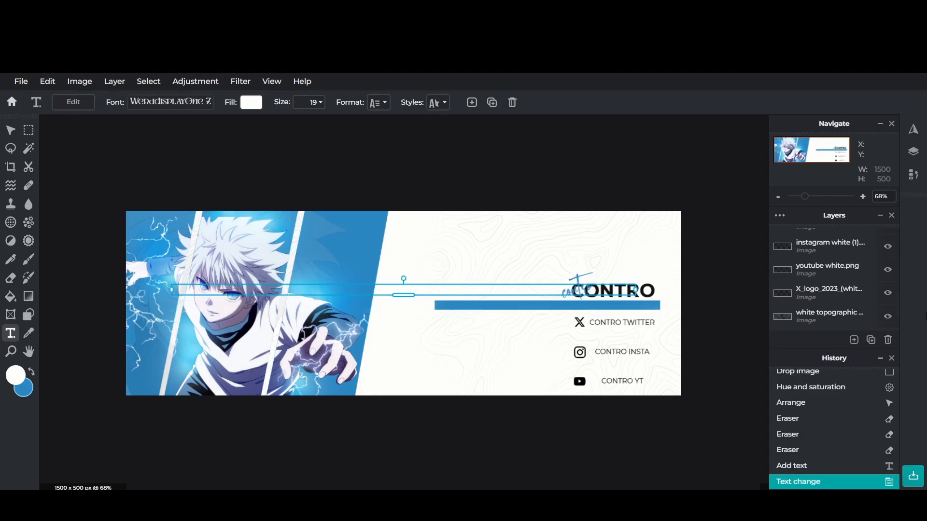
scroll(842, 310, "up", 2)
scroll(842, 310, "down", 4)
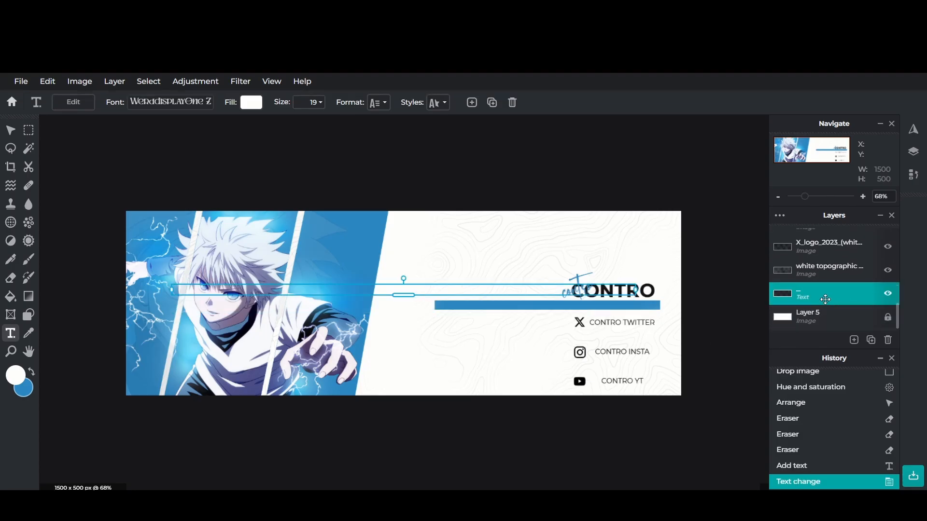
left_click_drag(826, 297, 832, 226)
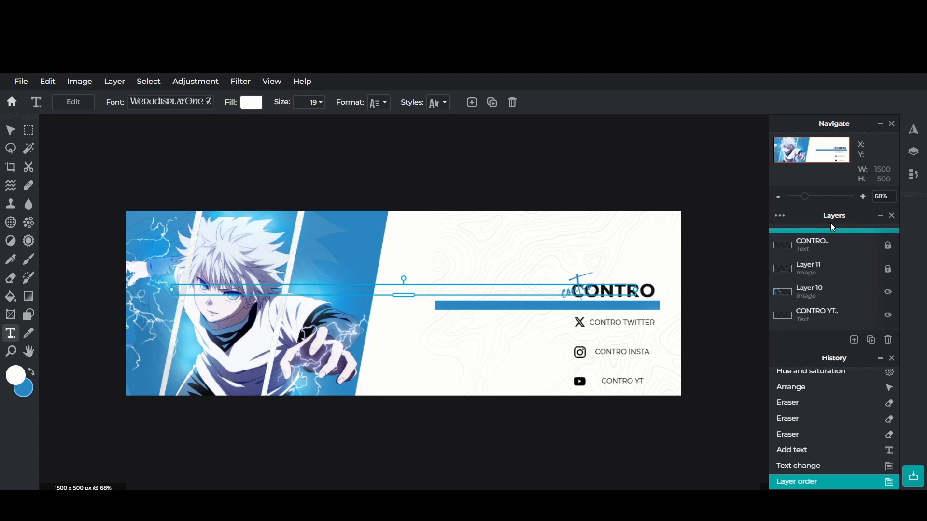
Step: Fill the period with black, enlarge it to size 92 and set its font to Fonnts
left_click(256, 106)
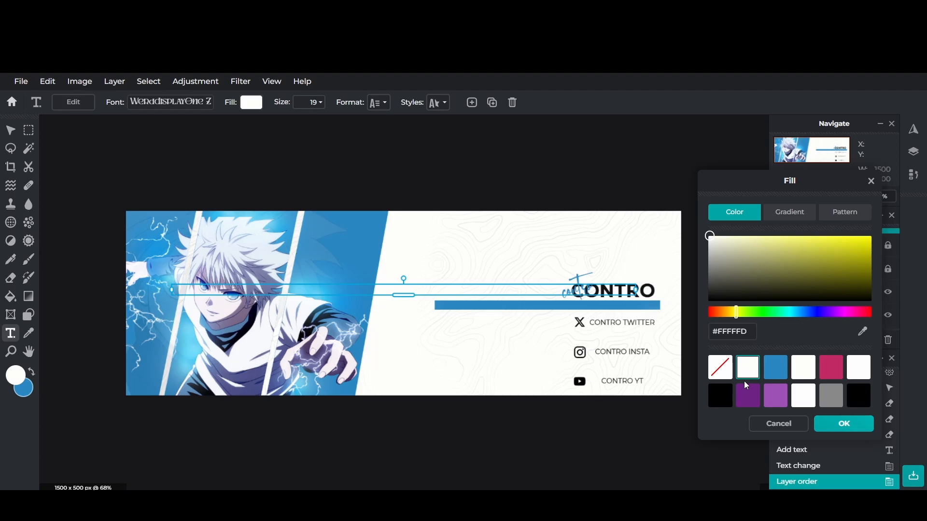
left_click(721, 396)
left_click(843, 424)
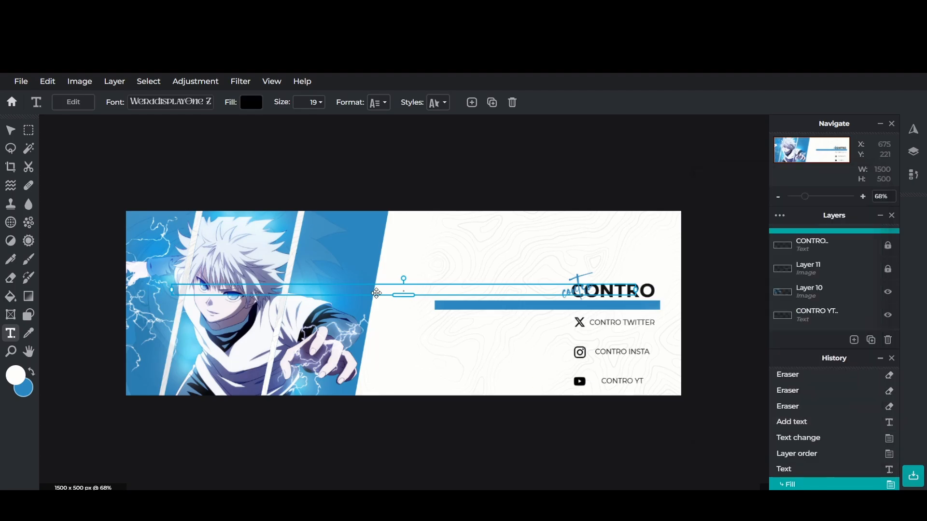
left_click_drag(399, 296, 445, 315)
left_click(199, 100)
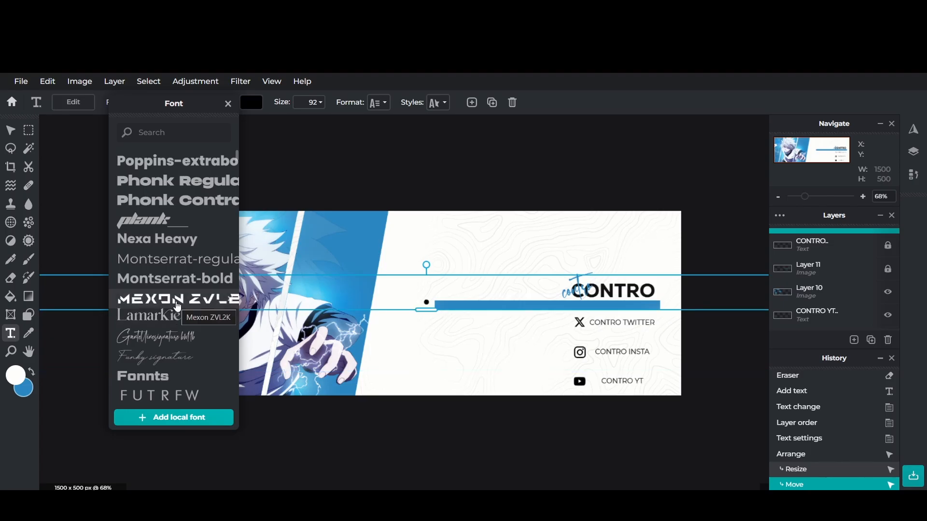
left_click(145, 377)
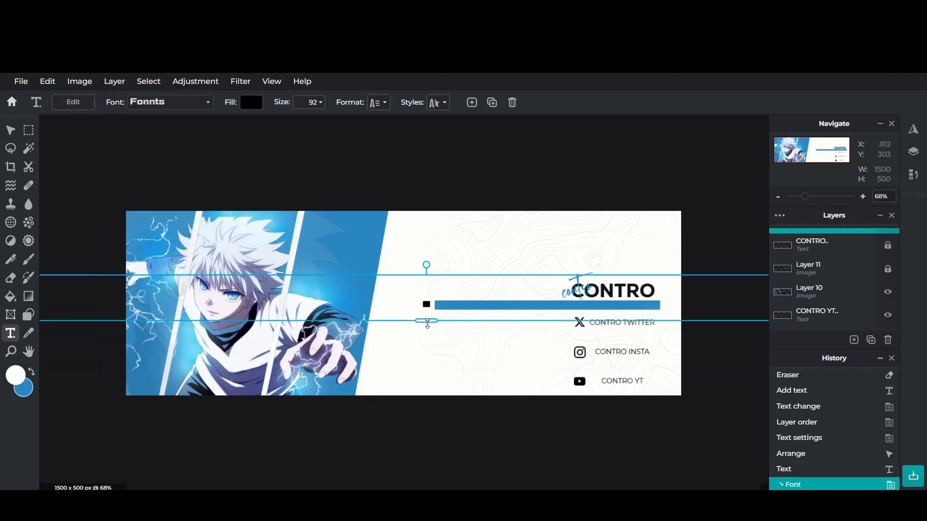
Step: Extend the period text into a row of 17 periods
left_click(79, 102)
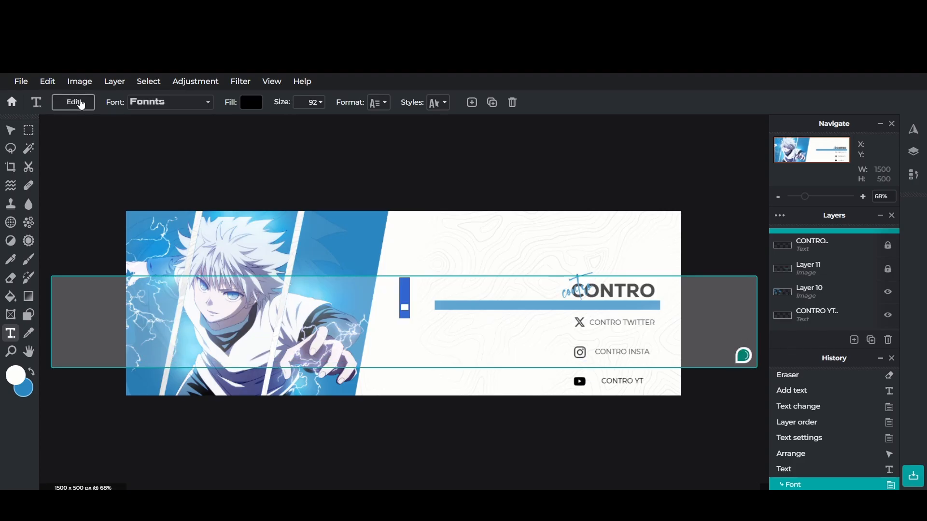
key("Right")
type("..")
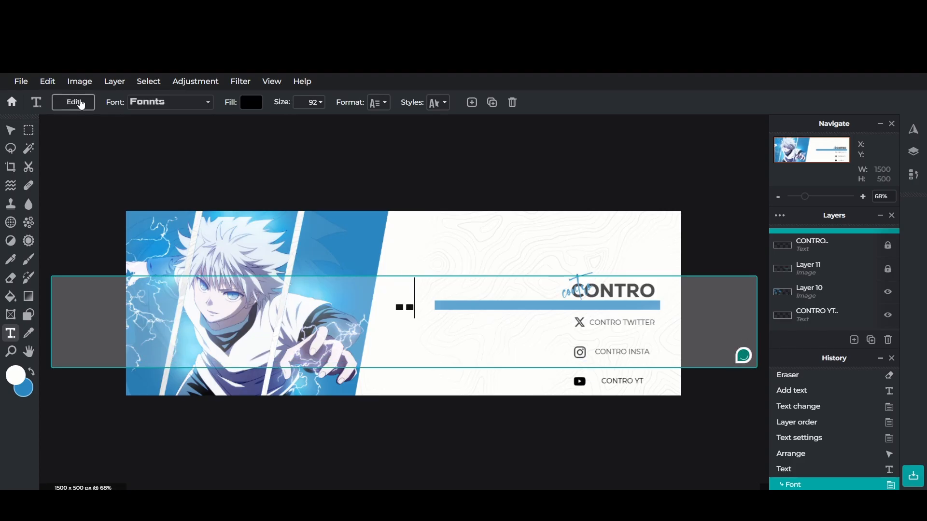
type("...............")
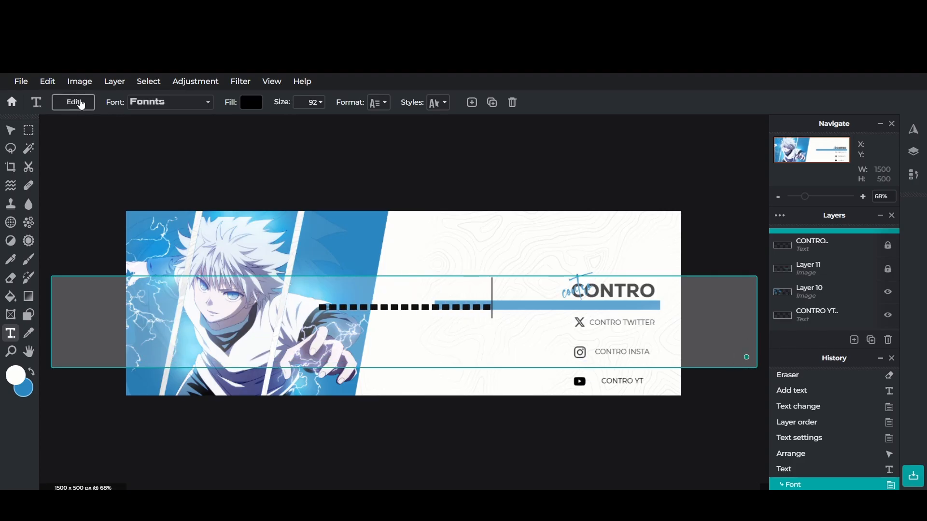
left_click(79, 103)
left_click(341, 155)
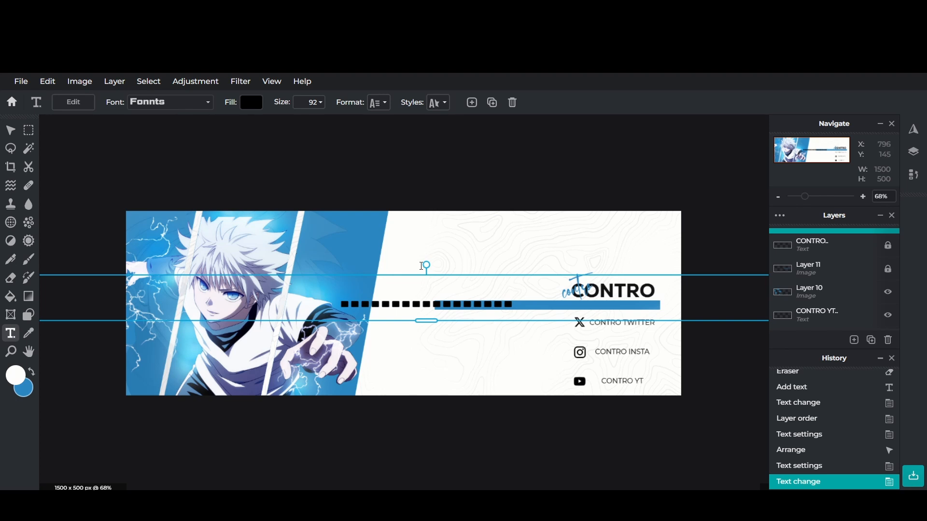
Step: Rotate the row of periods to vertical and place it along the banner's right edge
left_click_drag(426, 266, 538, 307)
left_click_drag(434, 311, 686, 316)
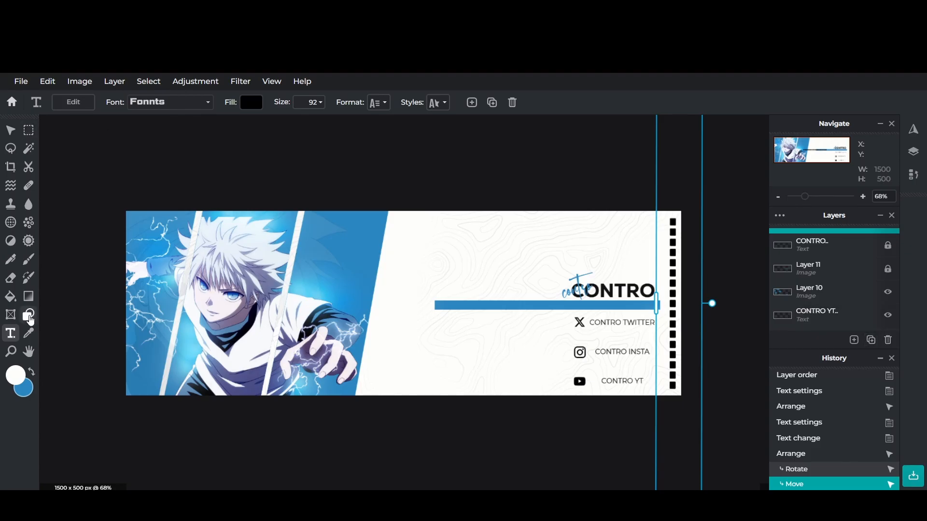
Step: Draw a black line of size 1, about 739 px long, along the banner's upper edge from the slanted panels to the dotted column
left_click(32, 318)
left_click(264, 104)
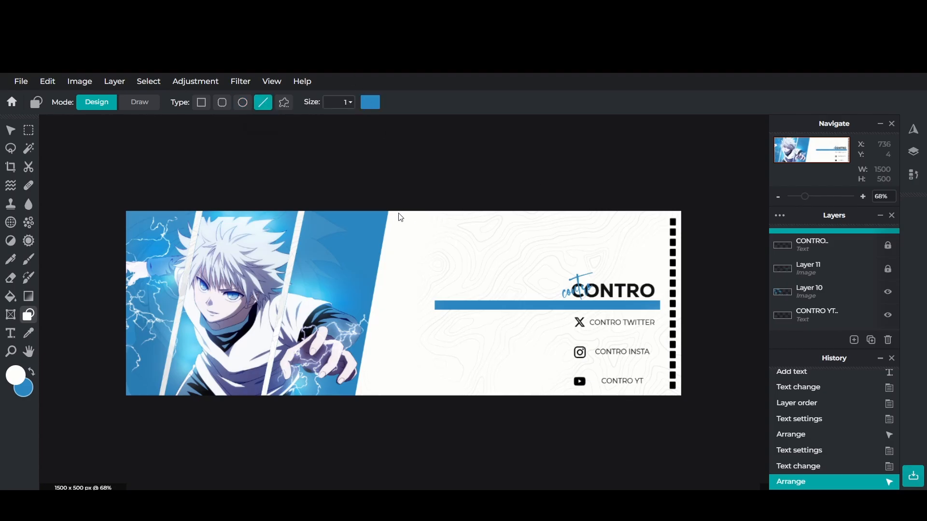
left_click(371, 103)
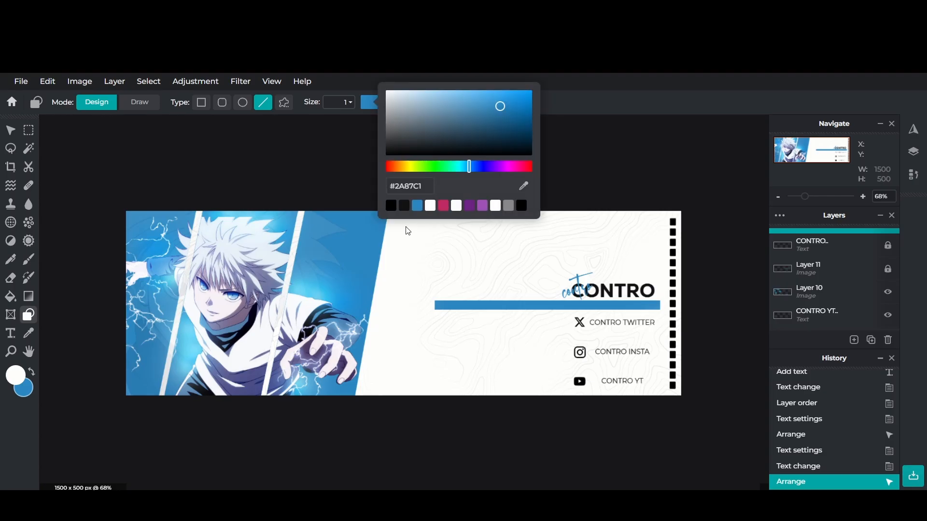
left_click(390, 208)
left_click(626, 183)
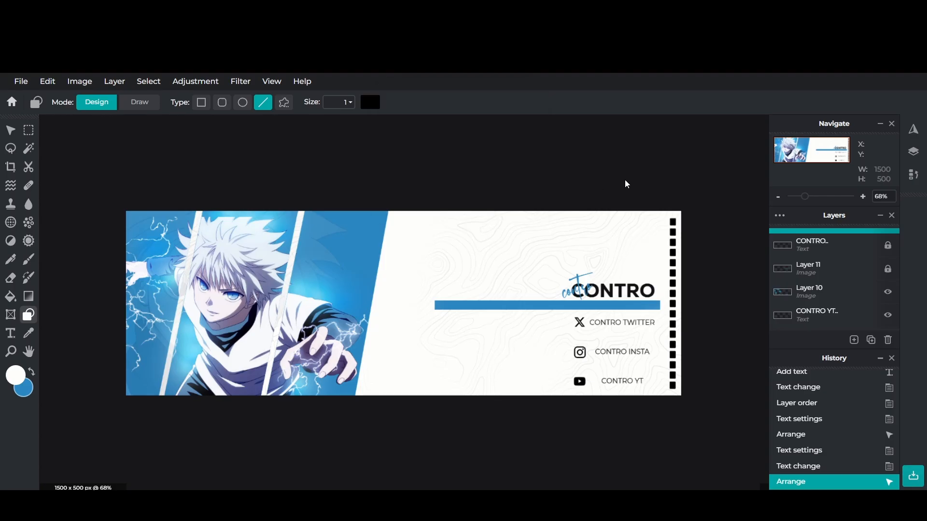
mouse_move(397, 216)
left_mouse_down()
mouse_move(635, 232)
mouse_move(671, 215)
left_mouse_up()
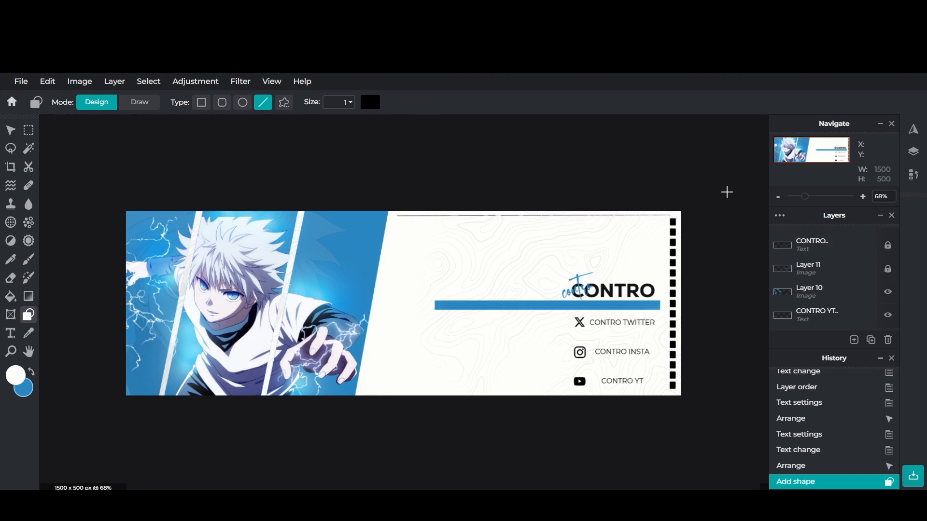
Step: Move the line's shape layer directly above the white topographic layer and keep the line selected
scroll(799, 241, "down", 3)
scroll(798, 241, "up", 2)
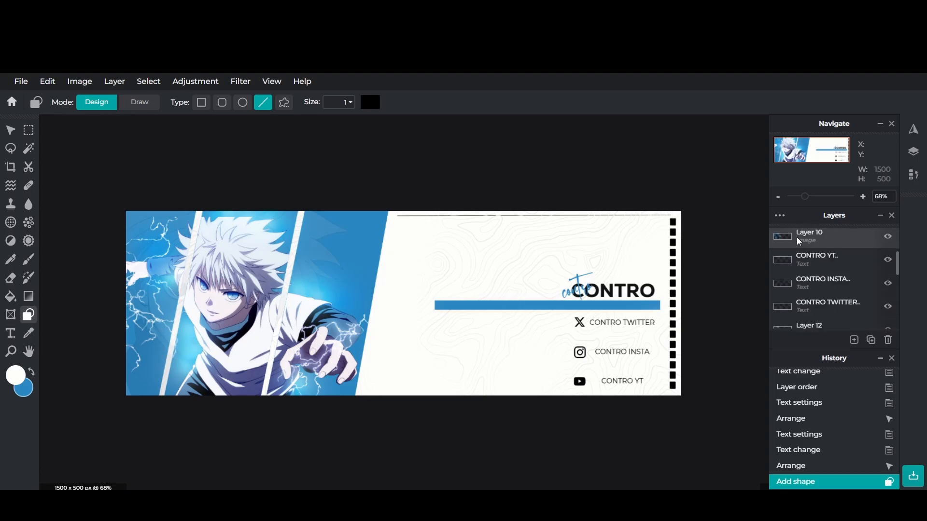
scroll(799, 241, "up", 1)
scroll(799, 251, "up", 3)
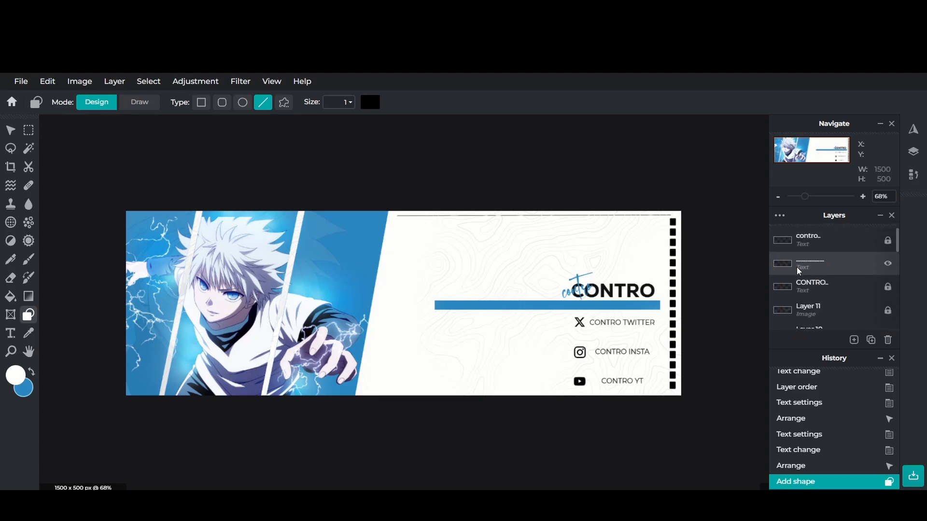
left_click(10, 129)
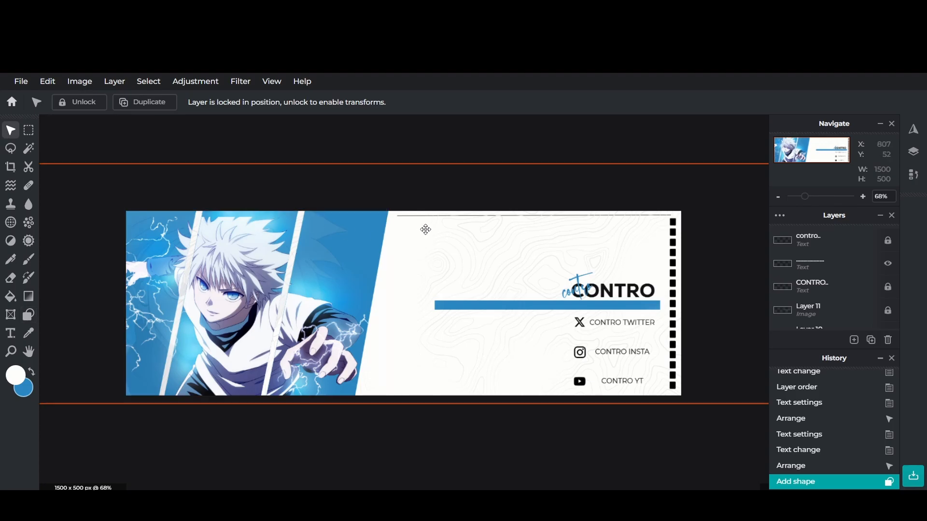
scroll(828, 262, "down", 8)
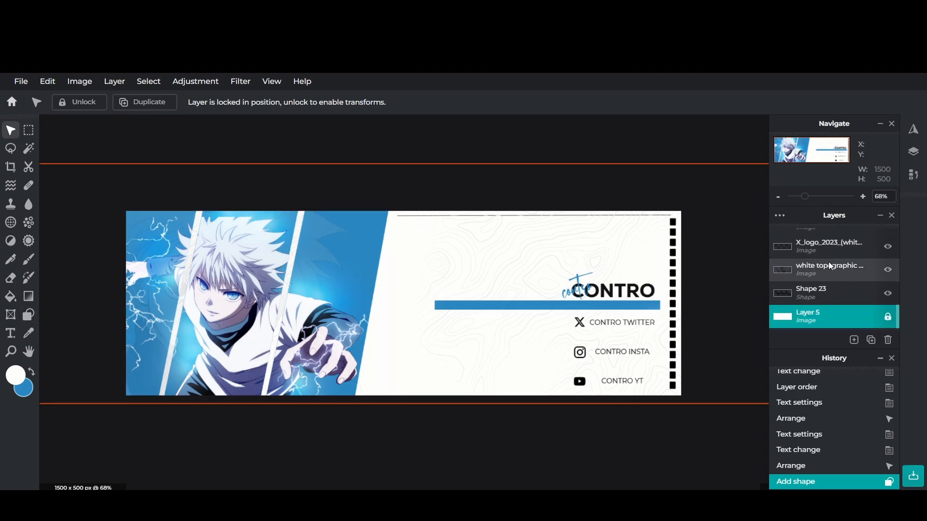
left_click_drag(824, 297, 823, 262)
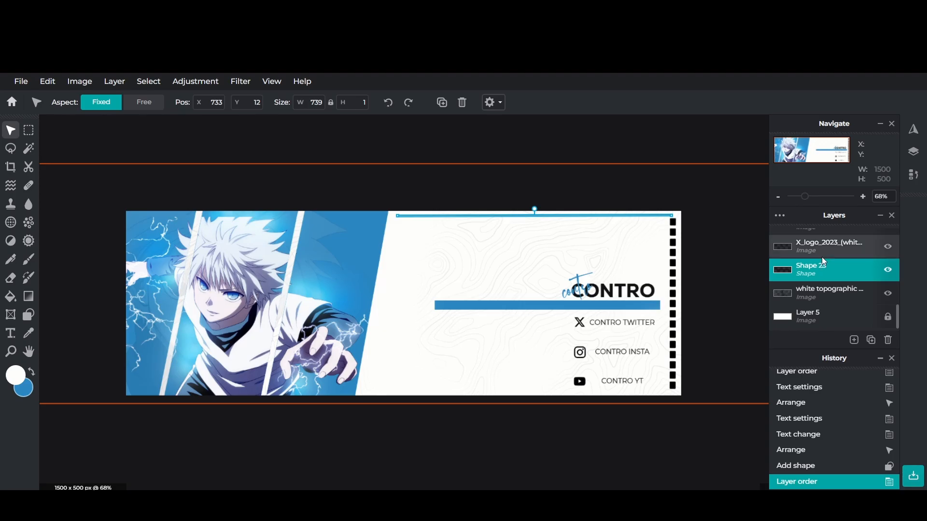
left_click(822, 257)
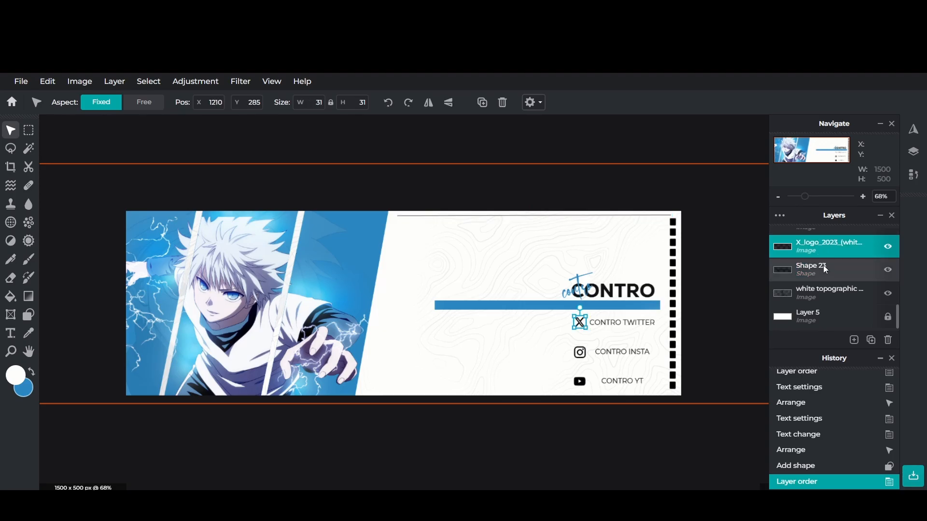
left_click(823, 273)
Step: Resize the line along the upper edge to about 738 px wide at its dotted-column end
left_click_drag(711, 210, 641, 221)
scroll(640, 221, "up", 4)
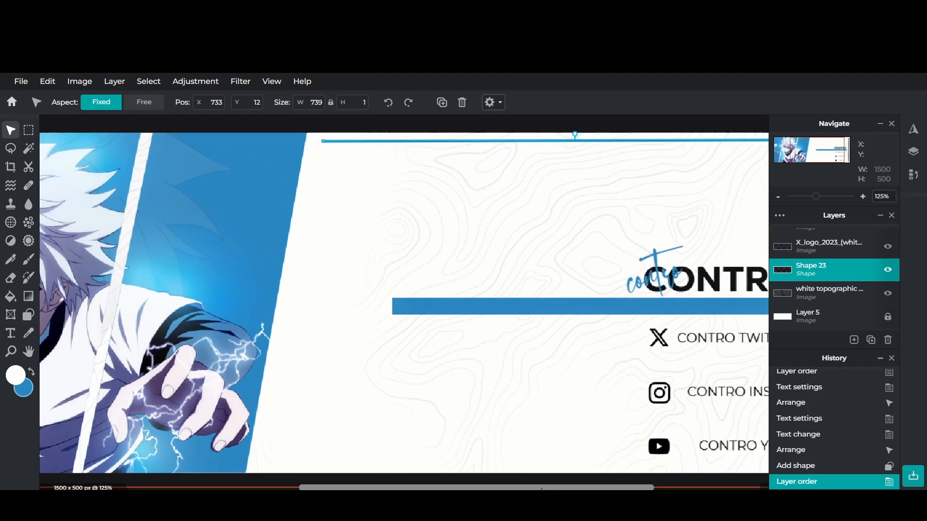
left_click_drag(542, 488, 645, 489)
scroll(654, 184, "up", 2)
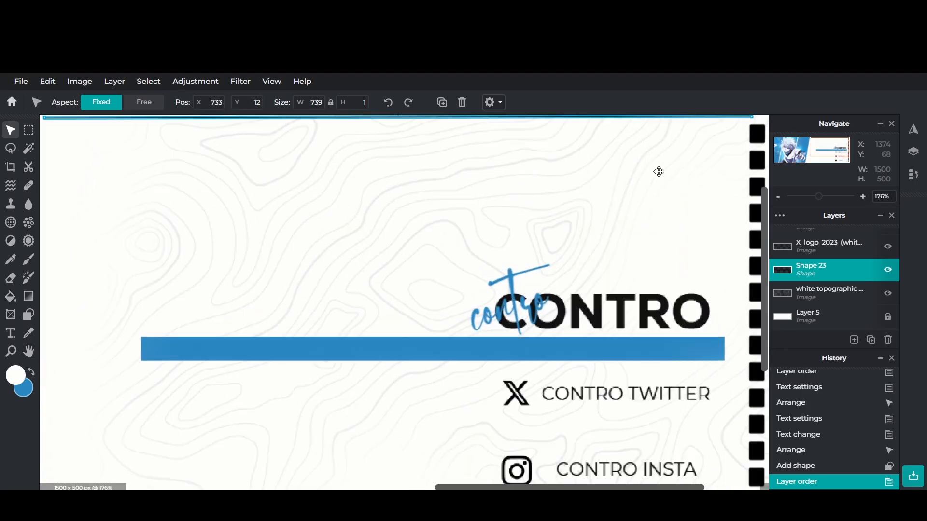
scroll(657, 172, "down", 2)
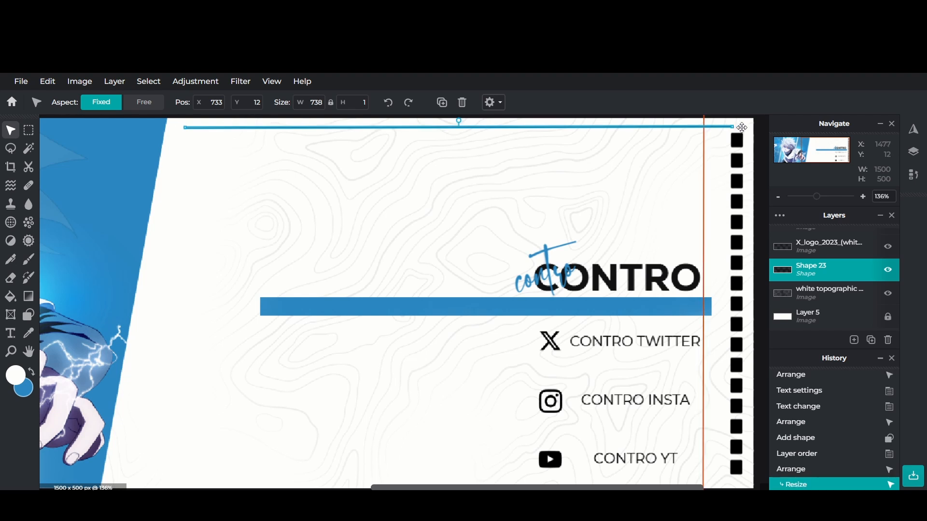
Step: Shift the vertical row of periods slightly closer to the banner's right edge
left_click_drag(734, 127, 746, 127)
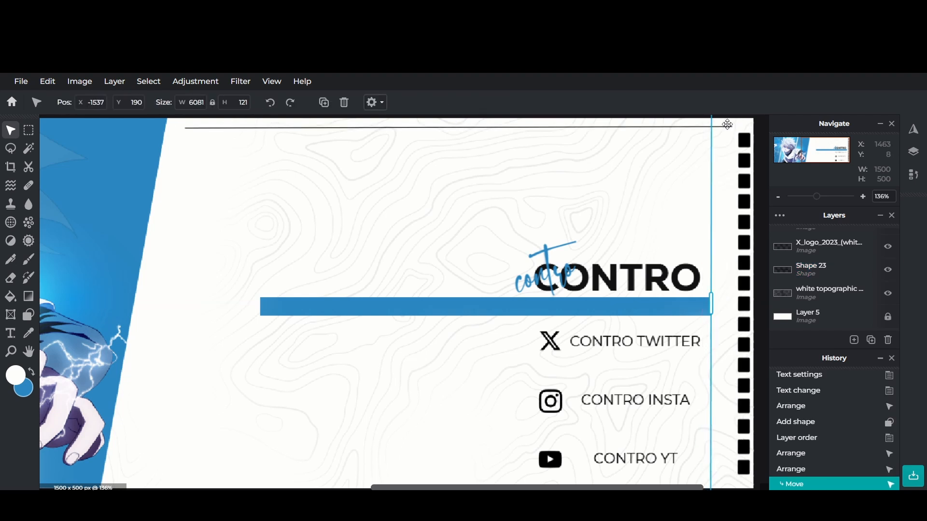
Step: Delete the thin black line along the banner's upper edge
left_click(817, 275)
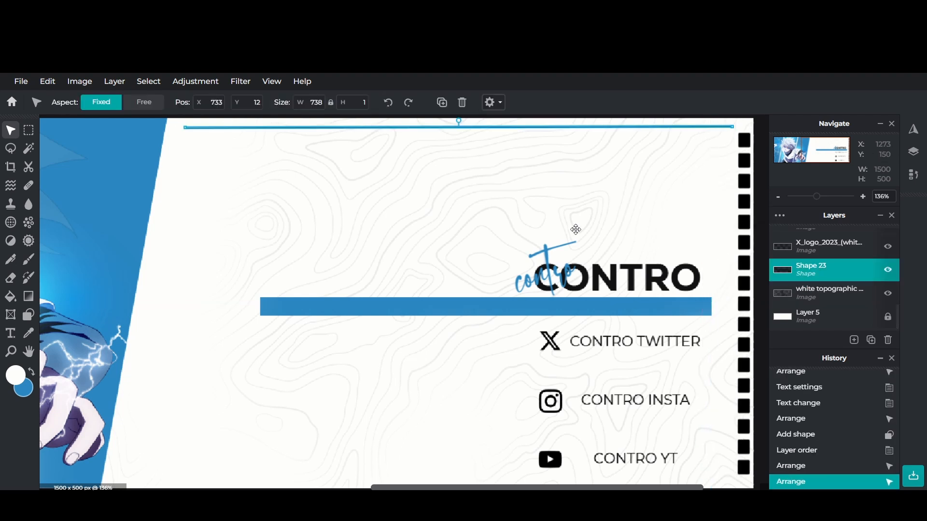
scroll(572, 230, "down", 3)
key("Delete")
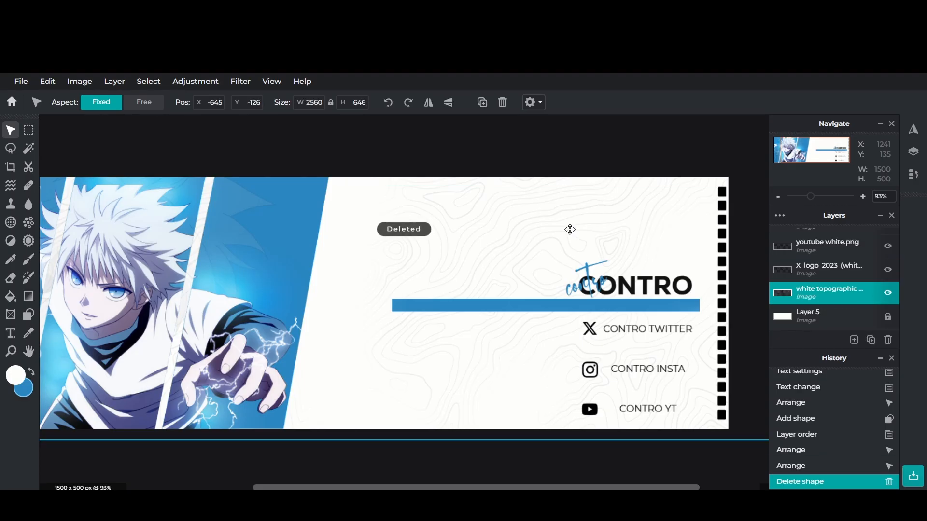
Step: Draw a black line of size 5 along the banner's upper edge, from the blue panel to the dotted column
left_click(30, 315)
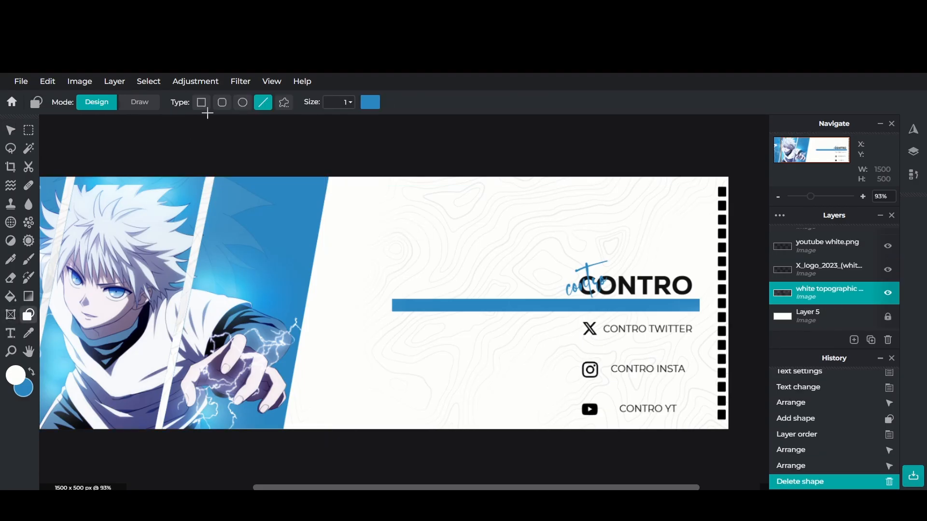
left_click(347, 104)
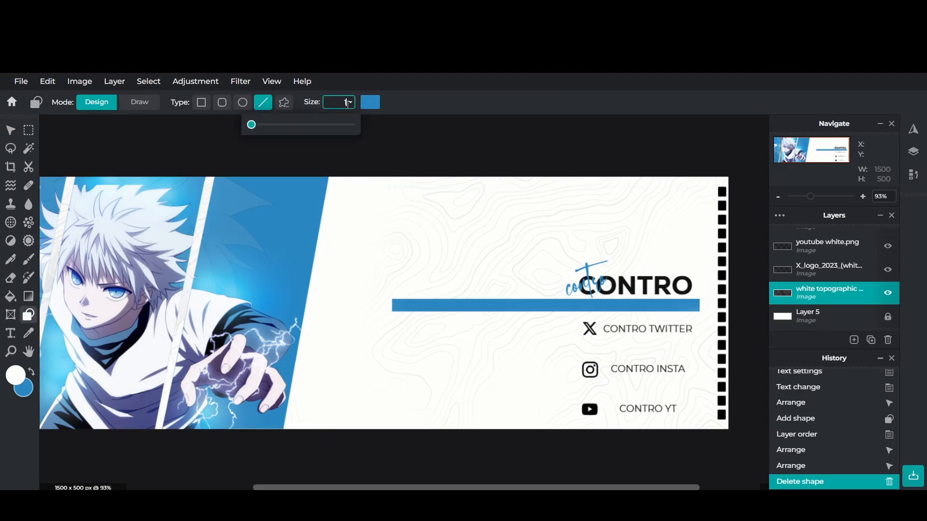
left_click(374, 106)
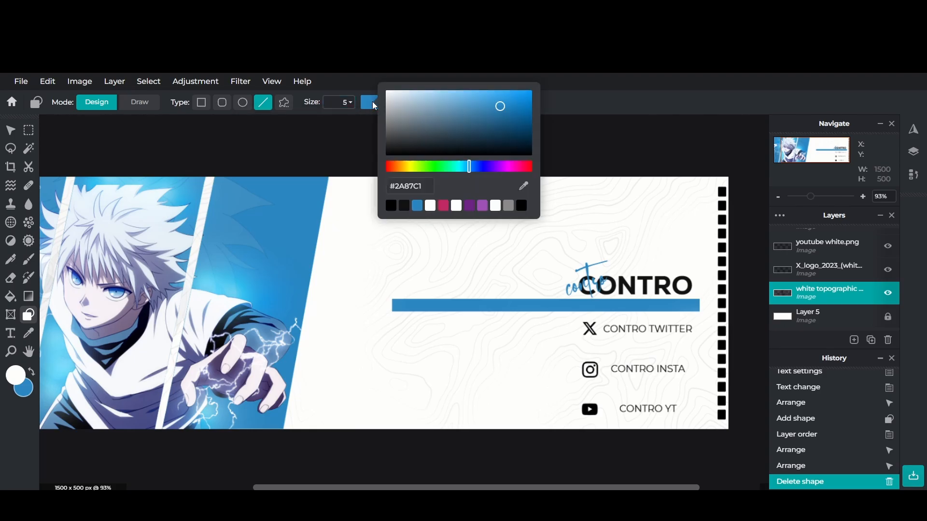
left_click(396, 211)
left_click(598, 159)
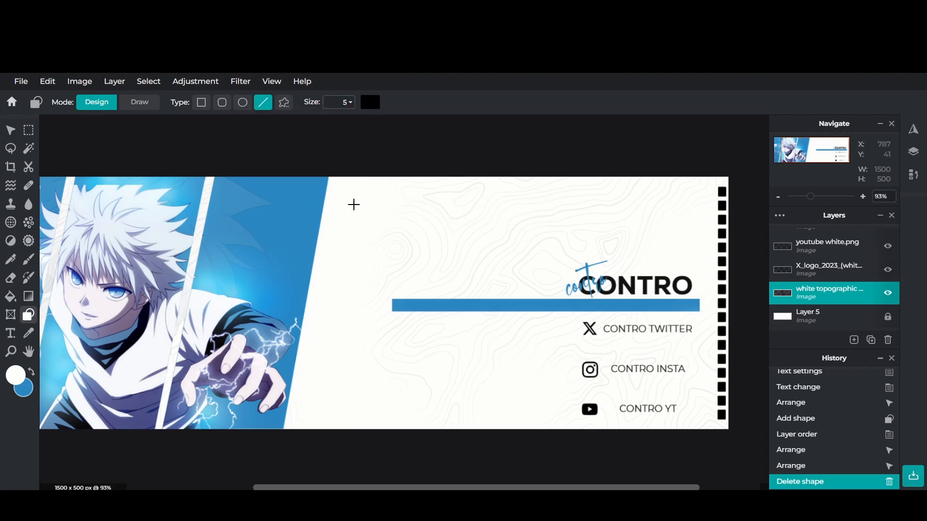
left_click_drag(332, 181, 716, 180)
left_click(739, 157)
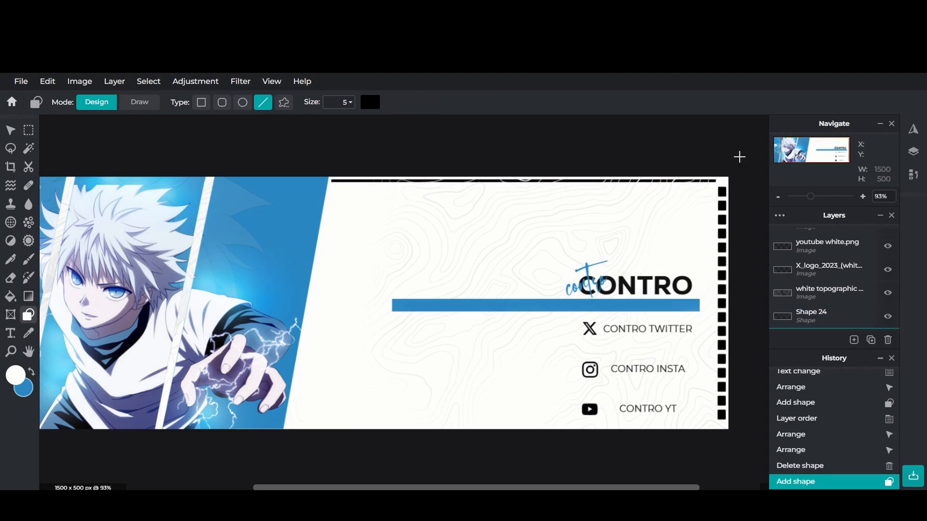
Step: Move the upper line's shape layer directly above the white topographic layer
scroll(822, 268, "up", 1)
scroll(825, 290, "down", 2)
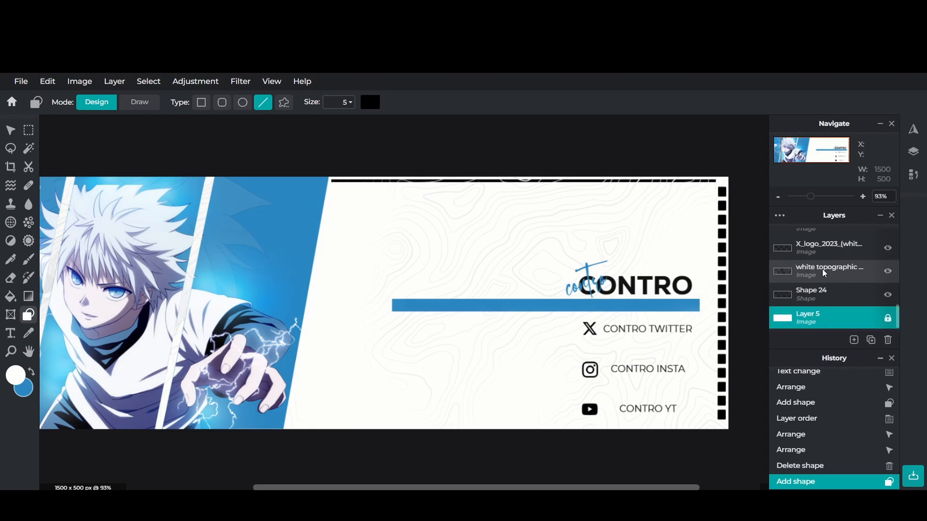
left_click_drag(828, 295, 828, 270)
left_click(724, 155)
Step: Draw two black size 5 lines along the banner's lower edge, separated by a small gap below the YouTube icon
scroll(725, 155, "down", 4)
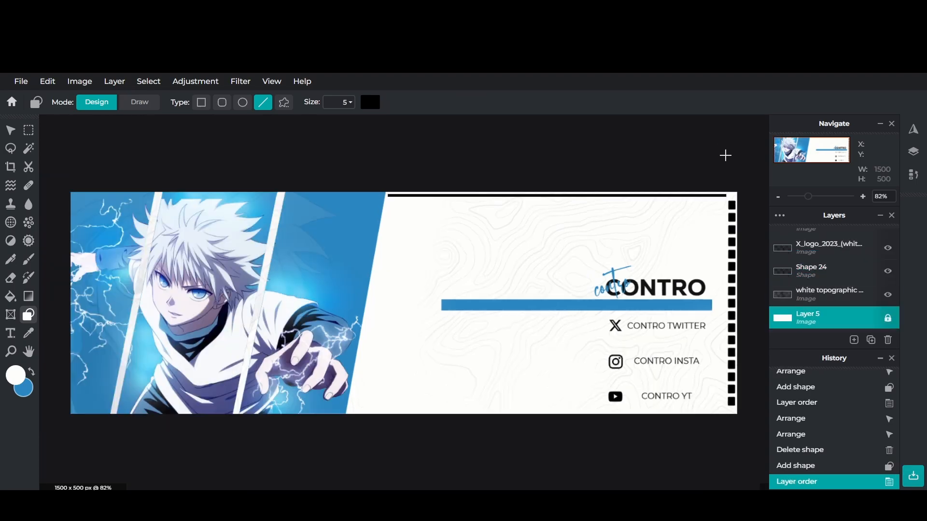
scroll(726, 155, "up", 1)
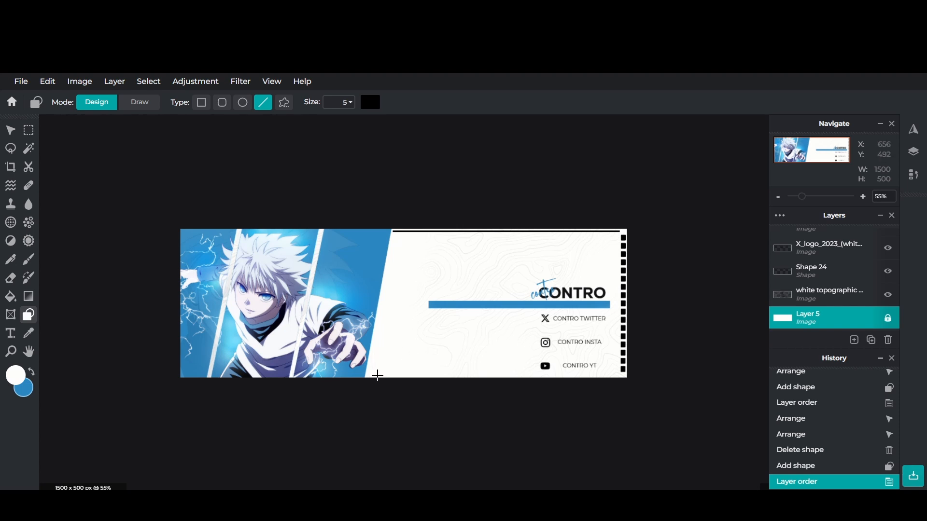
left_click_drag(380, 376, 622, 376)
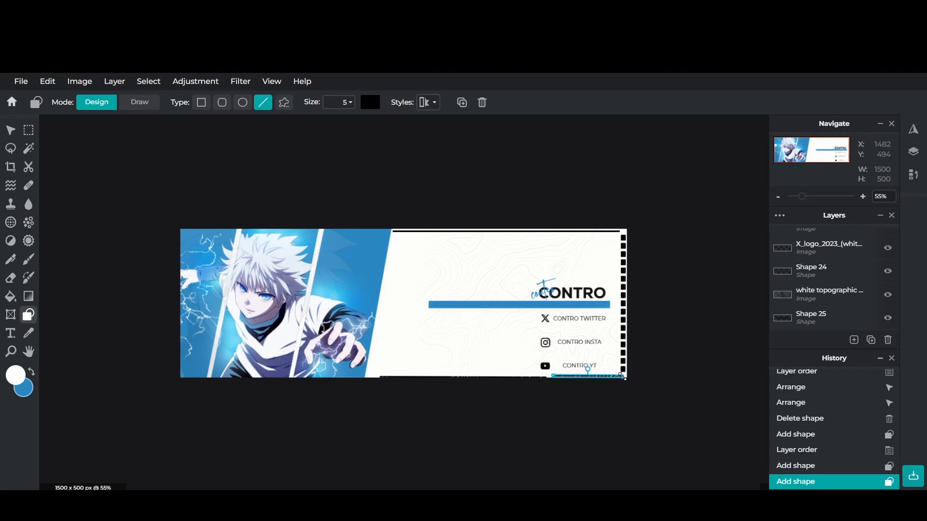
Step: Merge the two lower-edge line layers and move the merged layer directly above the white topographic layer
left_click(817, 273)
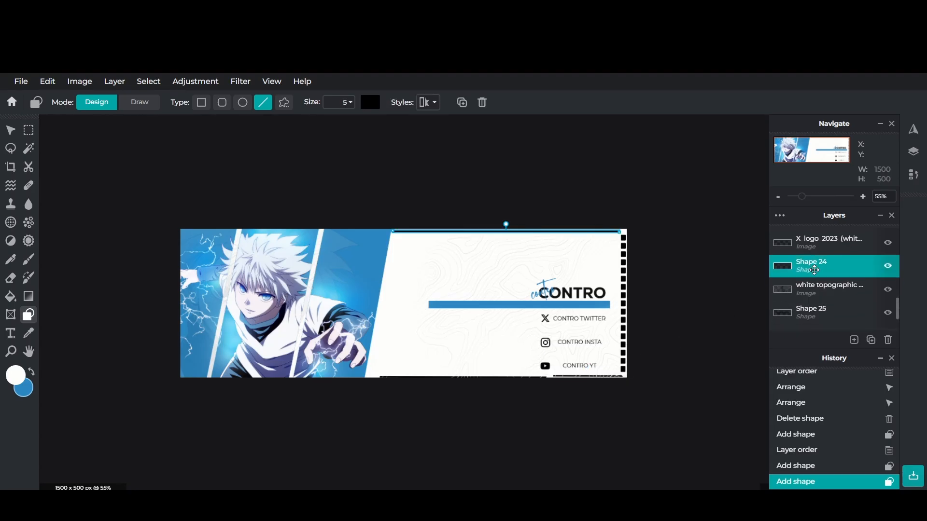
scroll(815, 285, "down", 2)
left_click(813, 293)
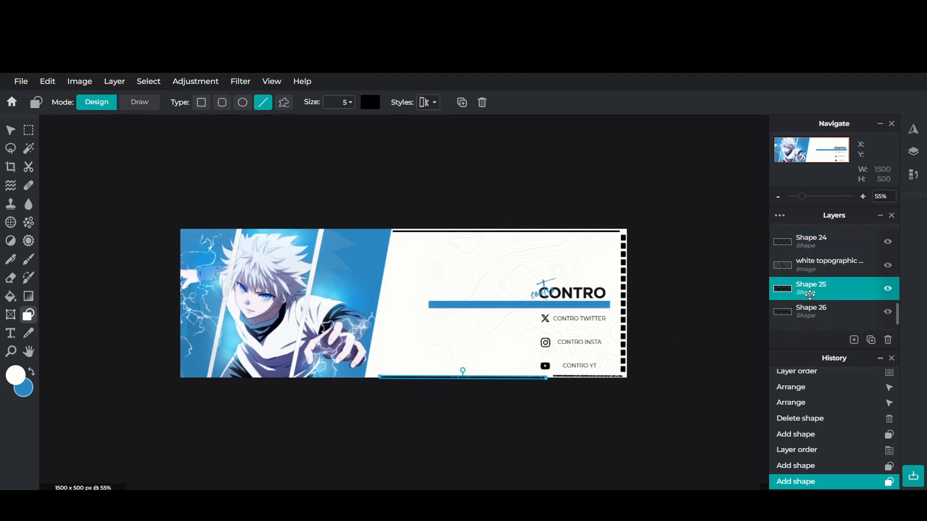
left_click(809, 301)
scroll(808, 301, "down", 1)
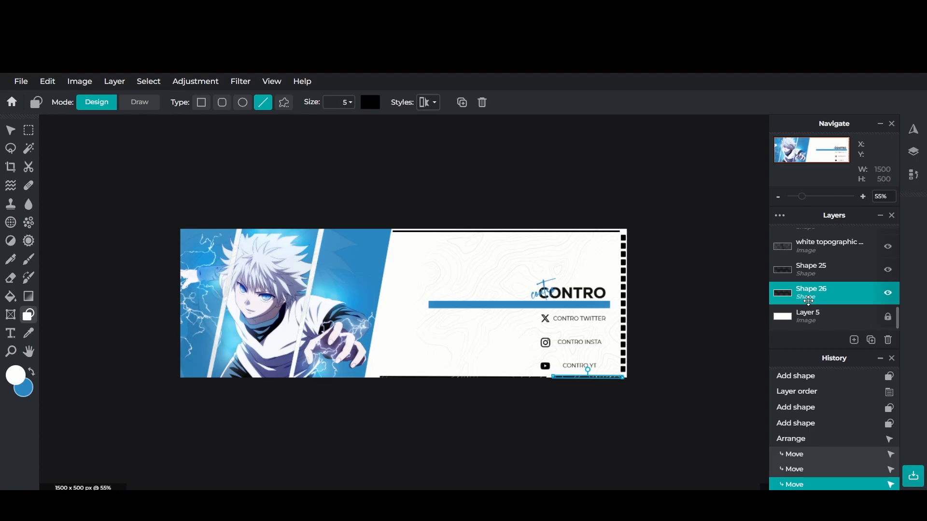
left_click(814, 269)
left_click(815, 269)
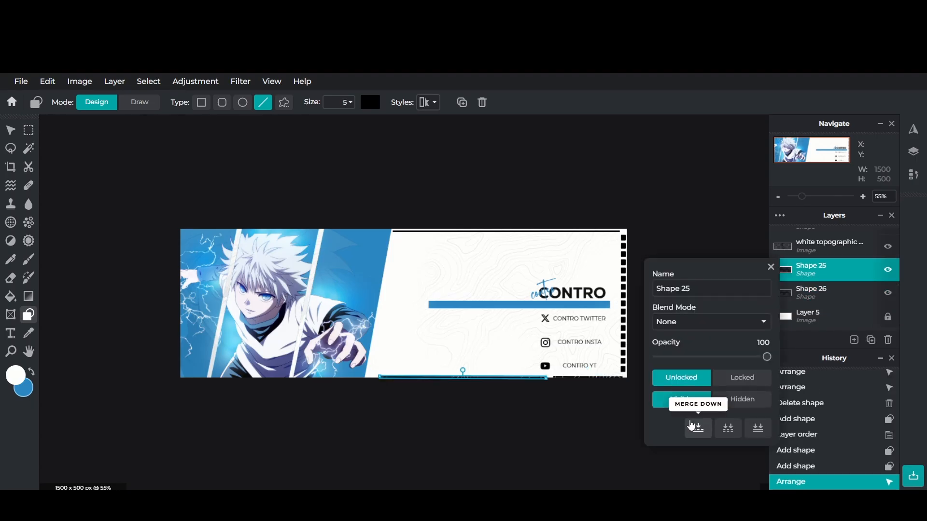
left_click(691, 426)
left_click_drag(826, 290, 827, 267)
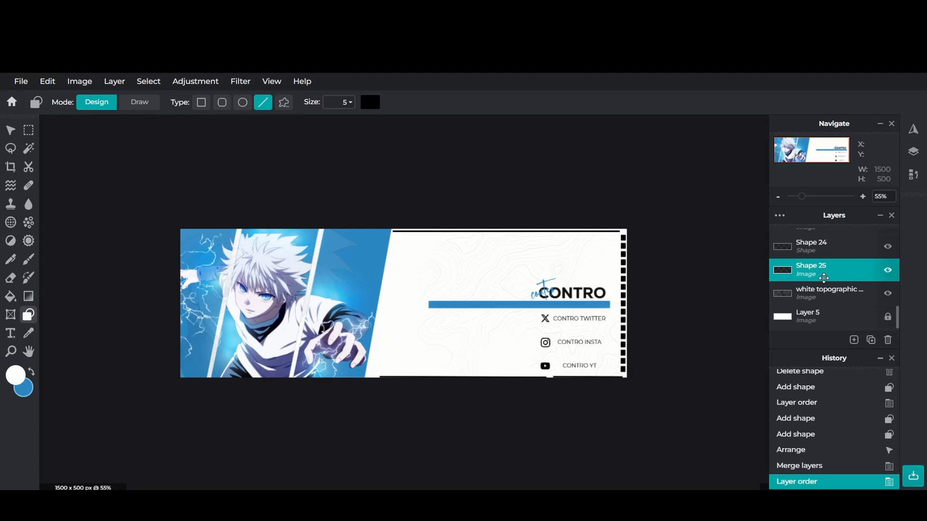
Step: Add an empty layer directly above the character image layer for painting over Killua's face
left_click(854, 340)
left_click(839, 323)
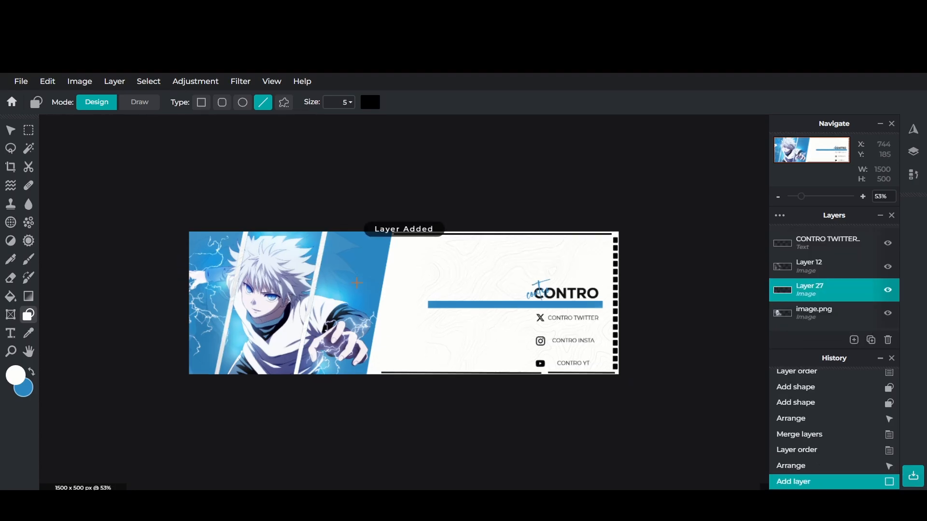
scroll(269, 293, "up", 5)
scroll(269, 293, "down", 4)
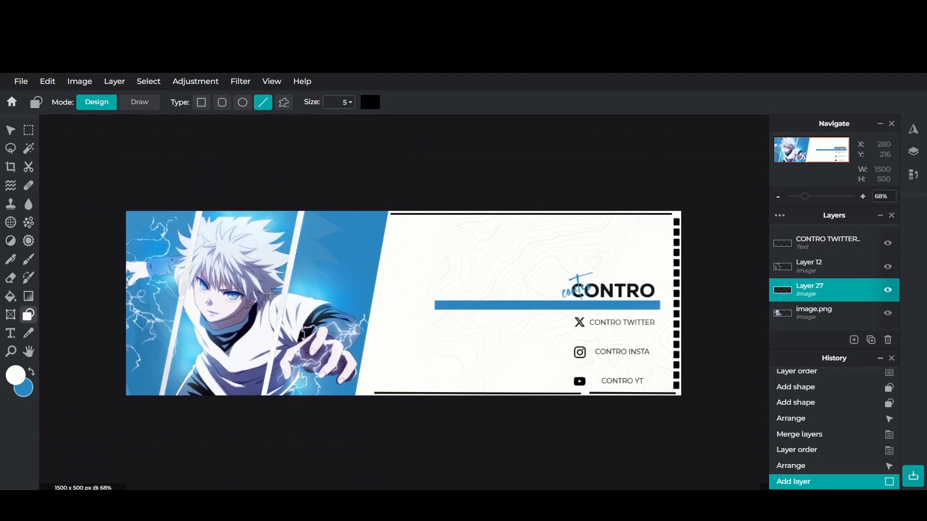
scroll(269, 294, "up", 6)
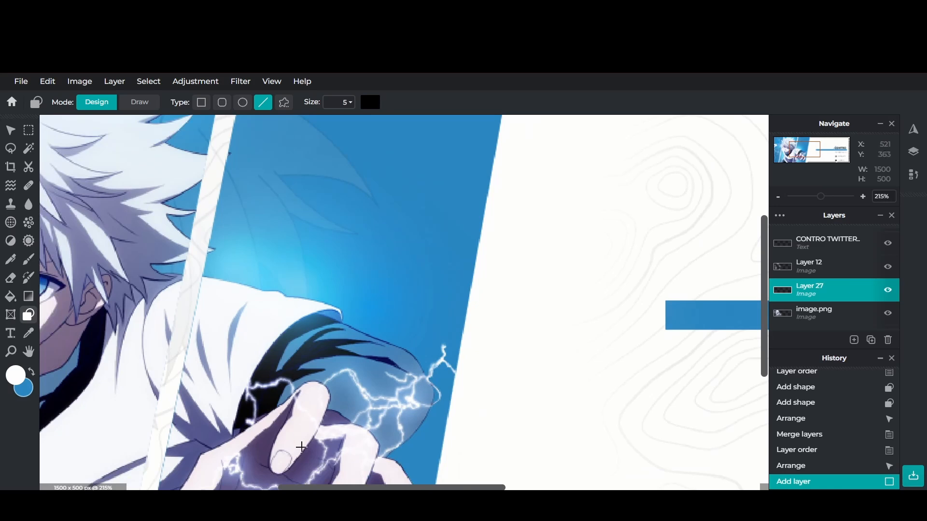
left_click_drag(310, 488, 234, 487)
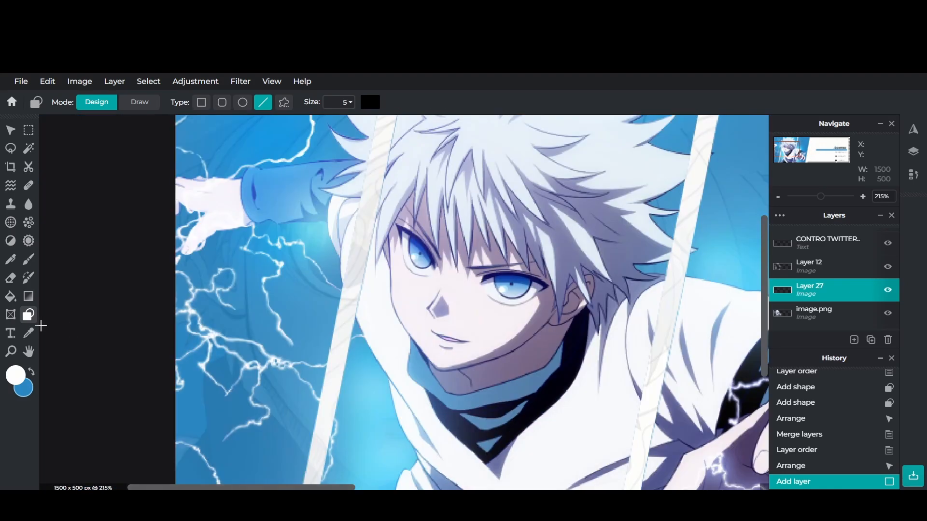
Step: Paint soft white glows over both of Killua's eyes with a 100 px circular brush at 50% softness
left_click(28, 259)
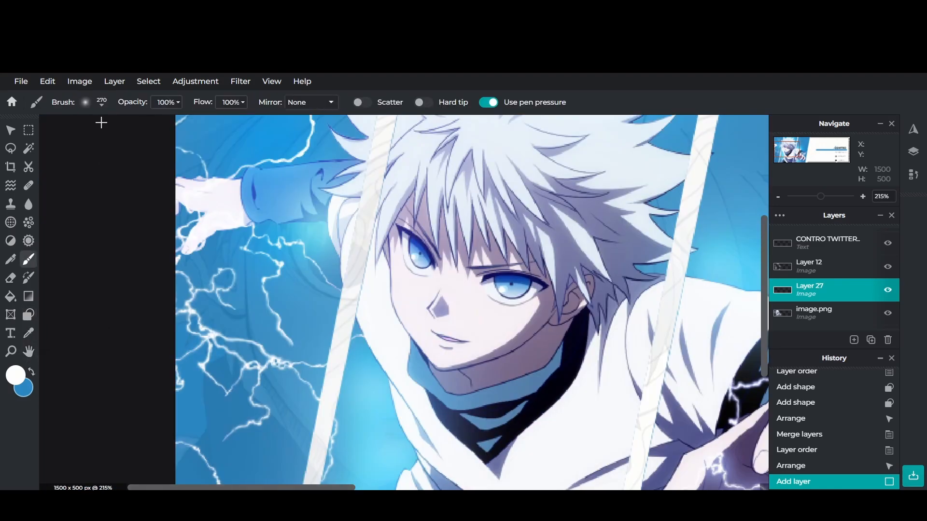
left_click(101, 101)
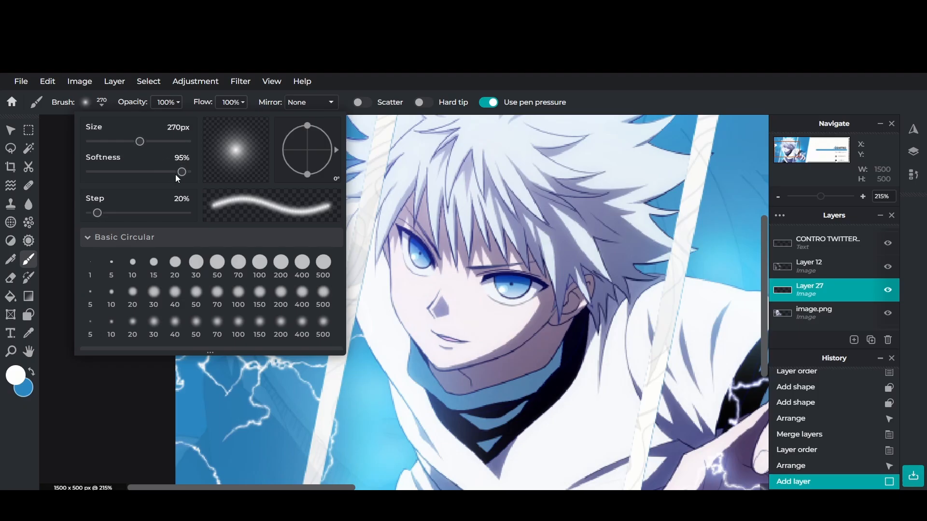
mouse_move(176, 175)
left_mouse_down()
mouse_move(120, 173)
mouse_move(171, 175)
mouse_move(150, 173)
left_mouse_up()
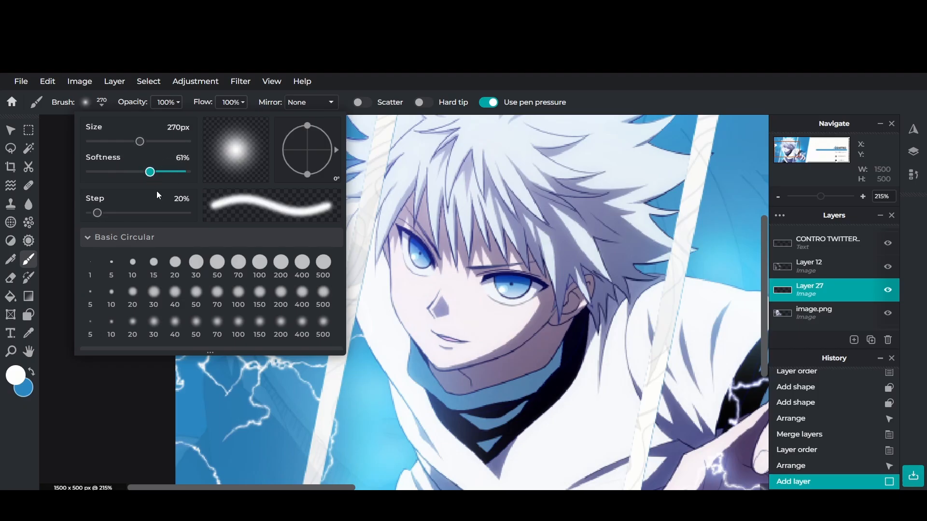
left_click(235, 330)
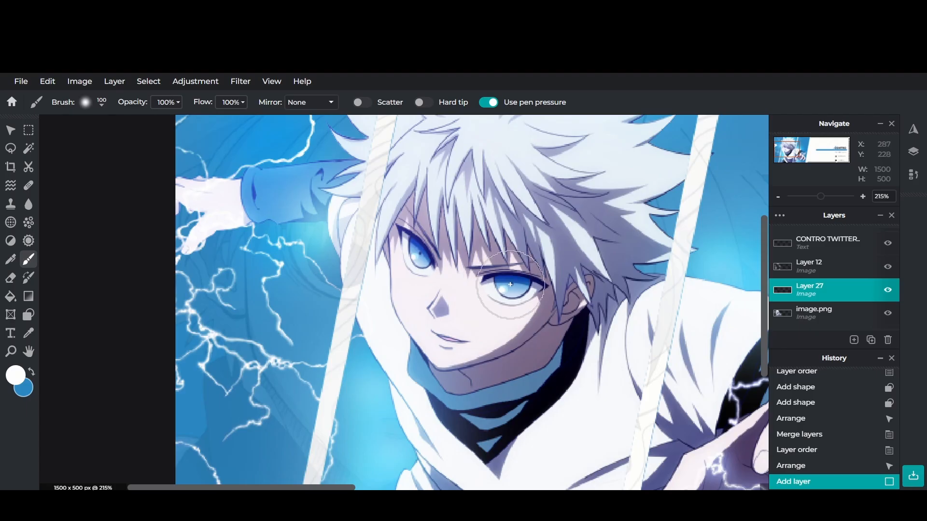
left_click_drag(509, 284, 510, 294)
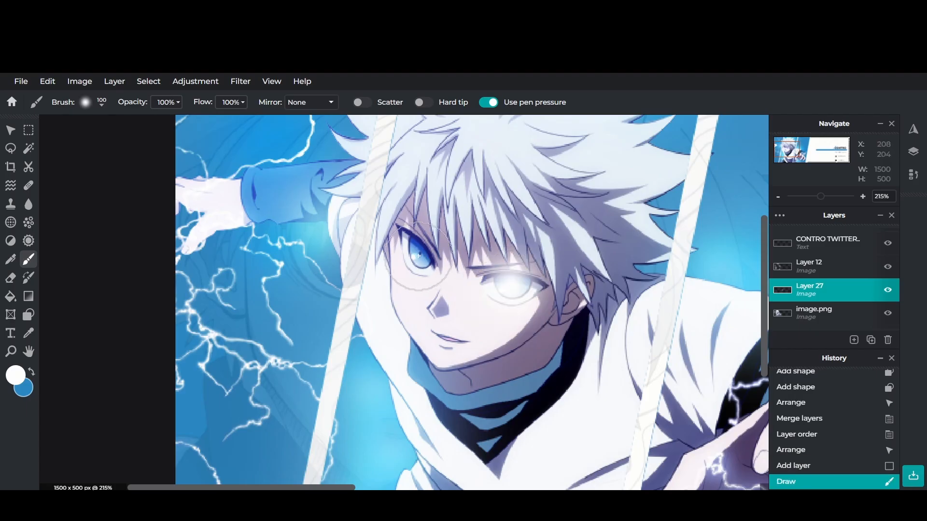
left_click_drag(418, 255, 420, 259)
Step: Add another empty layer directly above the white eye-glow layer
left_click(852, 339)
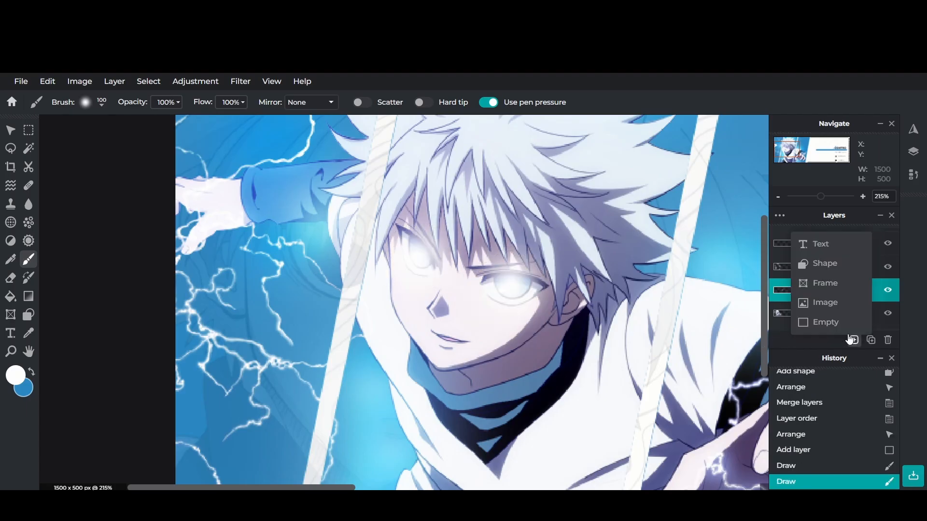
left_click(94, 107)
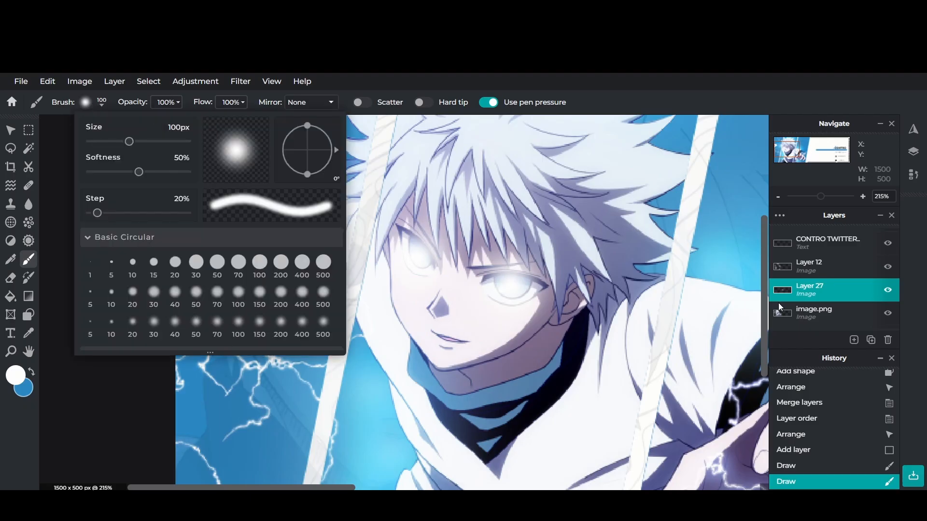
left_click(818, 300)
left_click(852, 337)
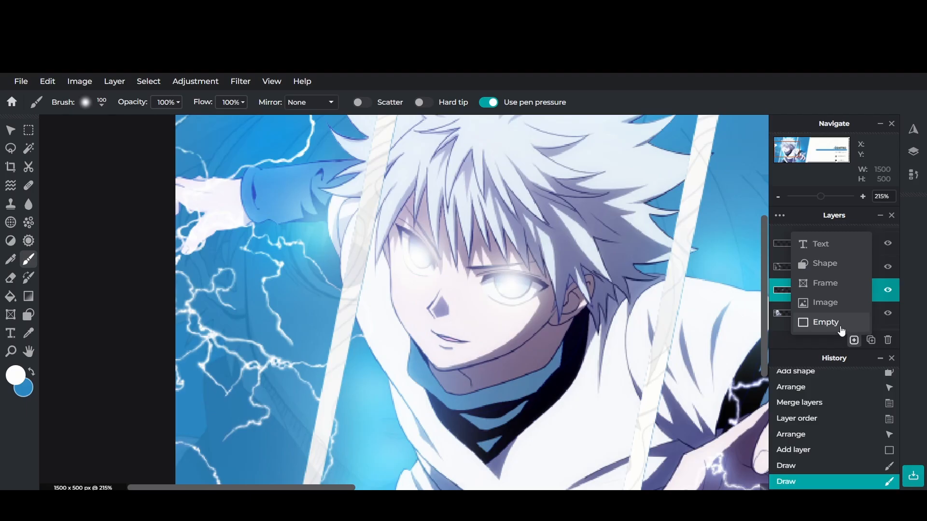
left_click(826, 323)
Step: Swap the brush colour to blue and paint one 100 px dab over each of Killua's eyes
left_click(31, 372)
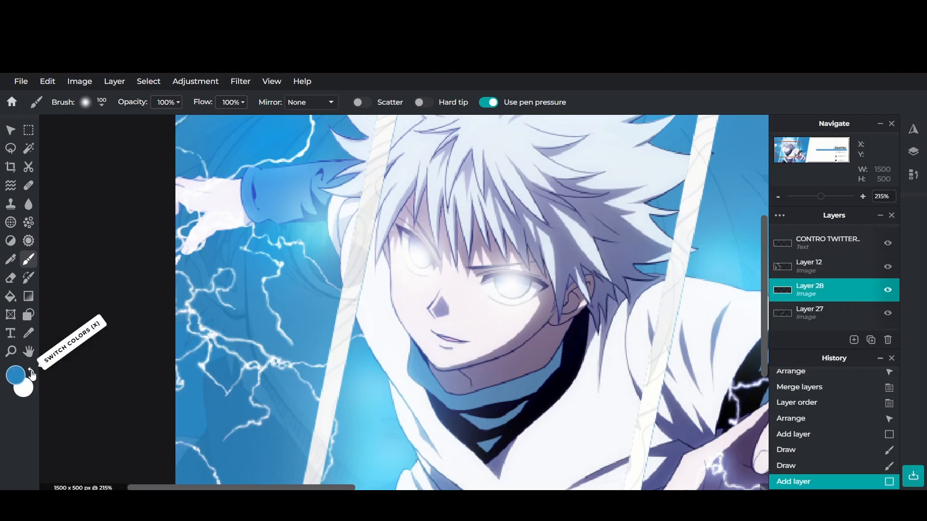
left_click(417, 256)
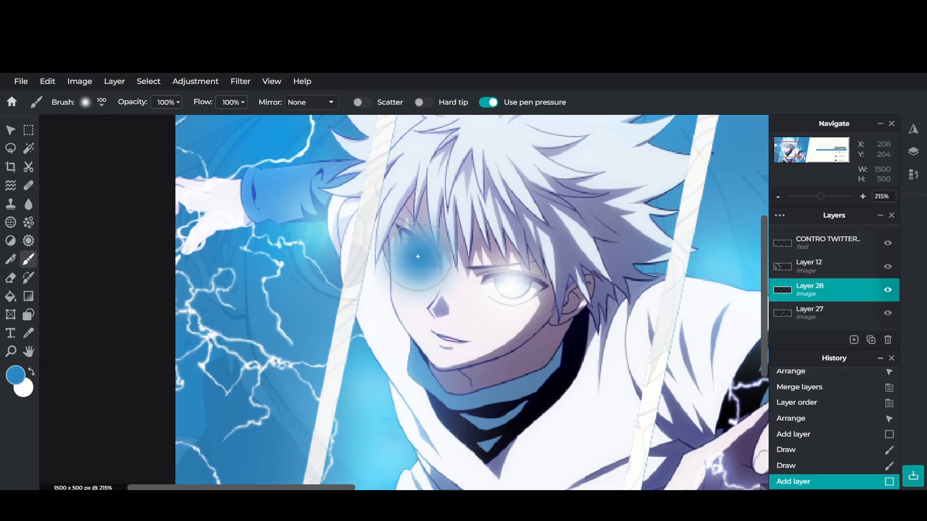
left_click(513, 288)
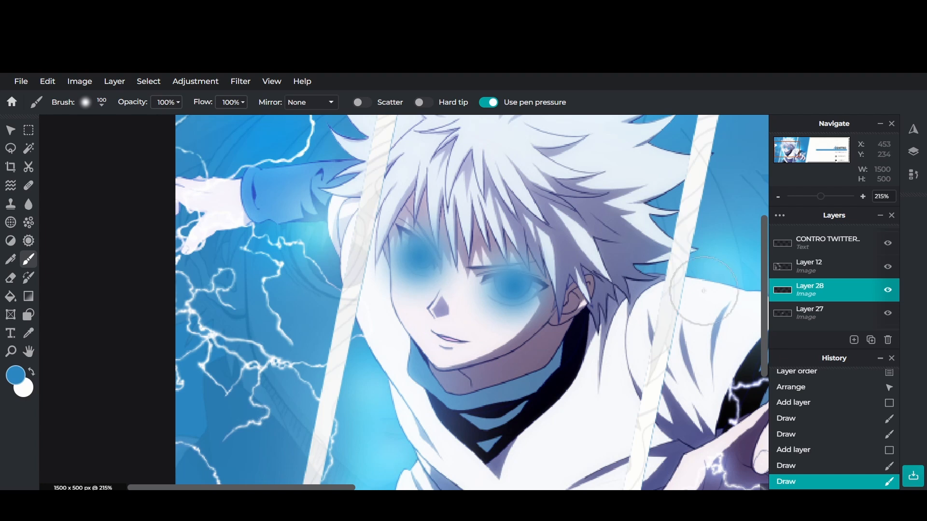
Step: Set the blue eye-glow layer's blend mode to Overlay
left_click(813, 289)
left_click(708, 341)
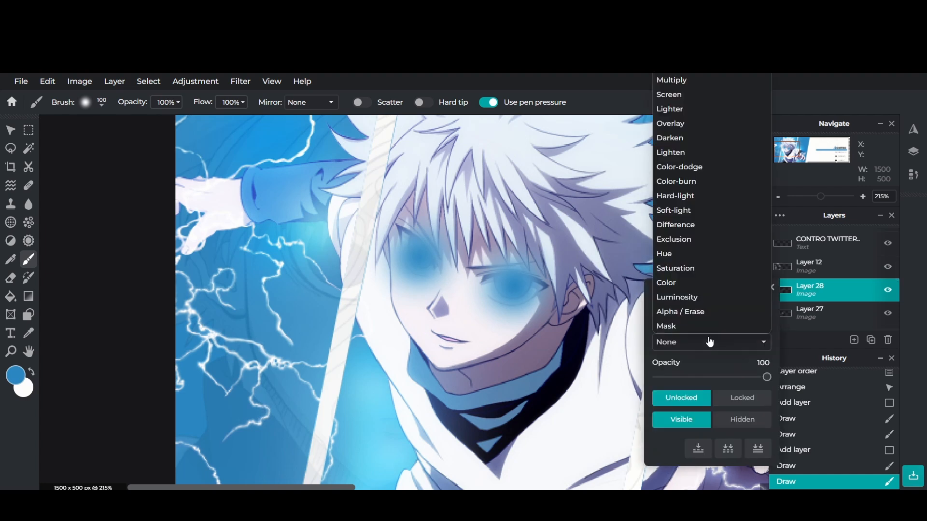
left_click(810, 292)
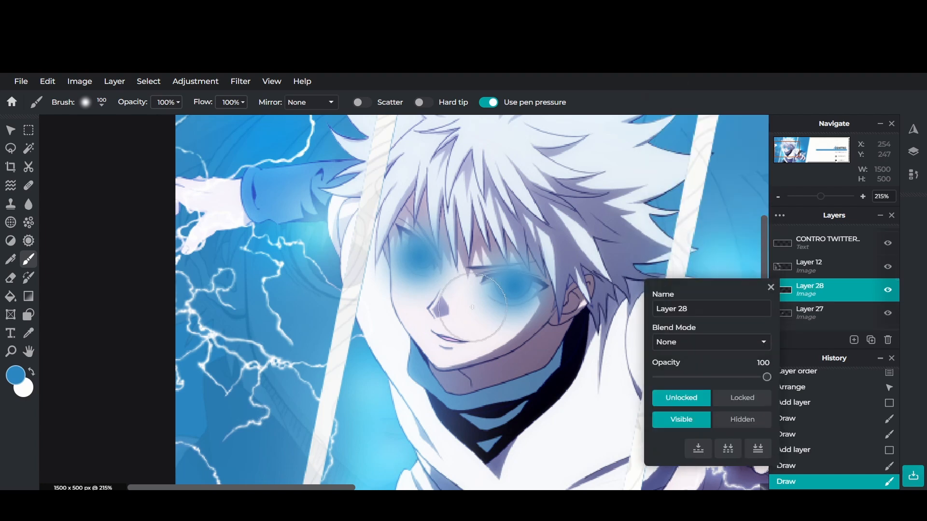
left_click(683, 344)
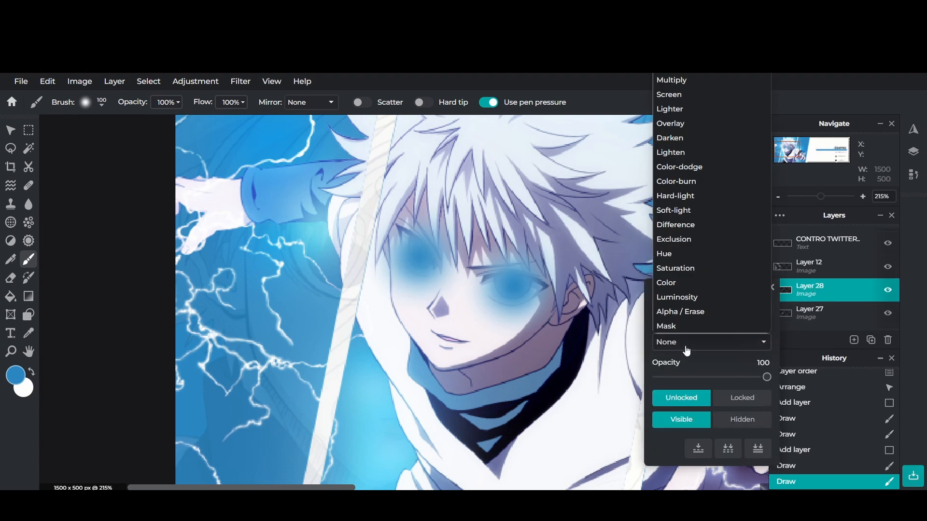
left_click(678, 125)
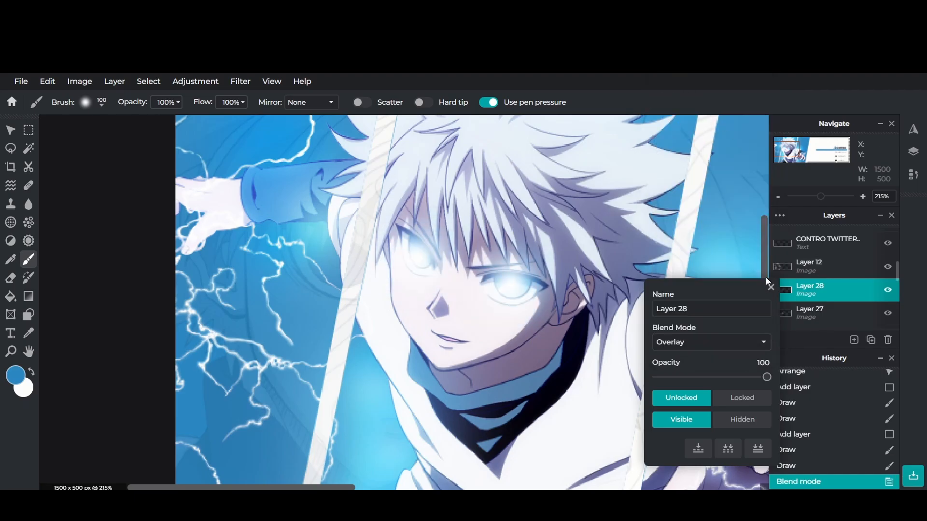
left_click(771, 288)
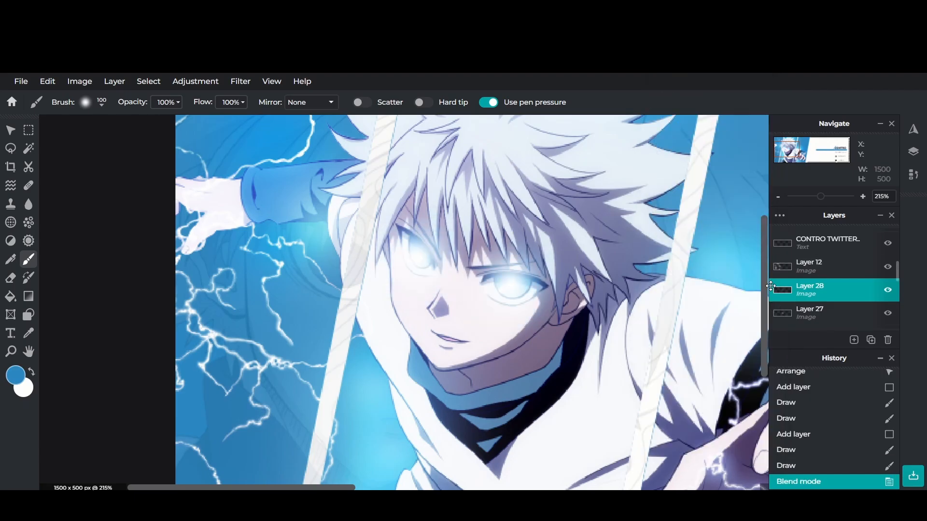
Step: Duplicate the blue Overlay eye-glow layer twice to strengthen the glow
left_click(870, 340)
left_click(871, 340)
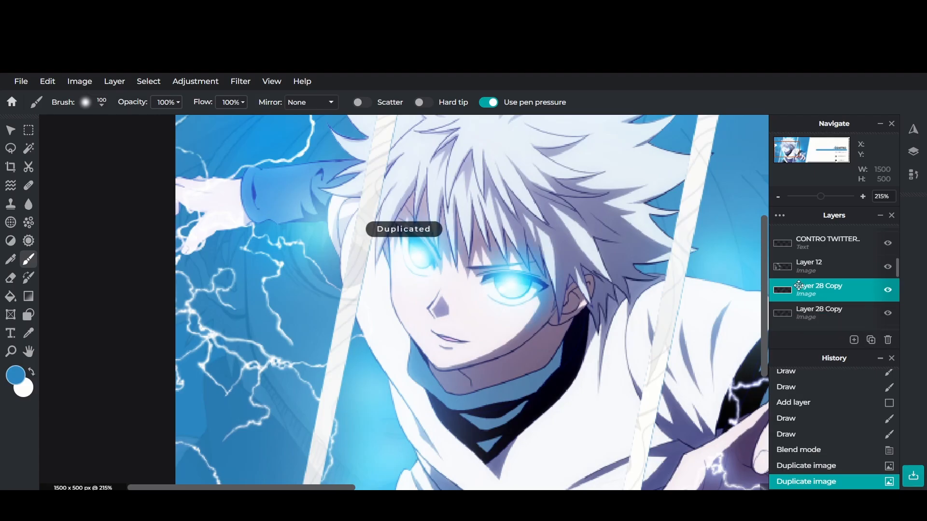
scroll(838, 282, "down", 2)
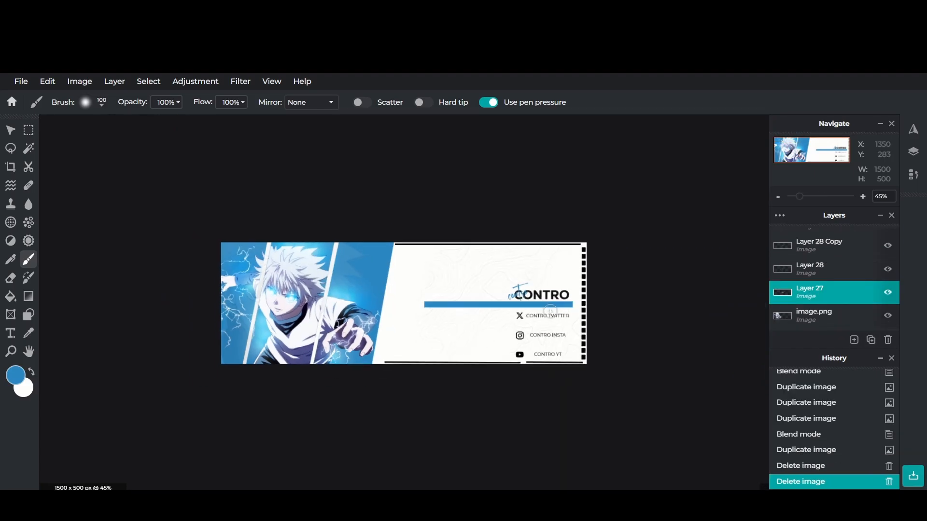
scroll(550, 311, "up", 5)
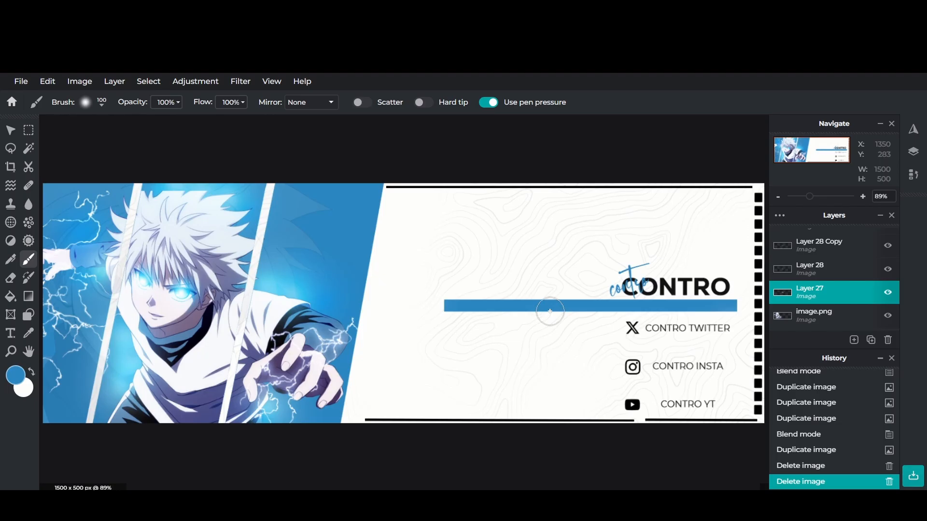
Step: Switch to the Arrange tool and select the locked white background layer beneath the topographic layer
left_click(10, 130)
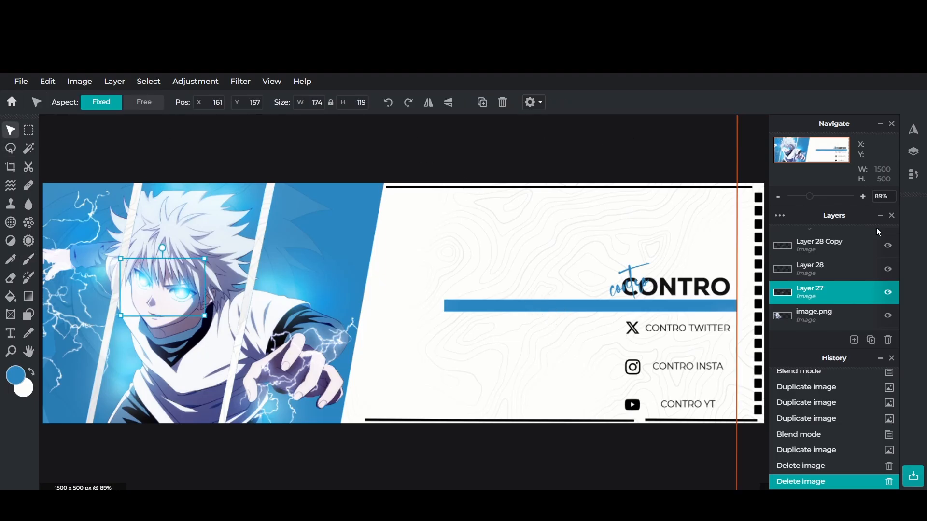
scroll(830, 280, "down", 5)
left_click(820, 316)
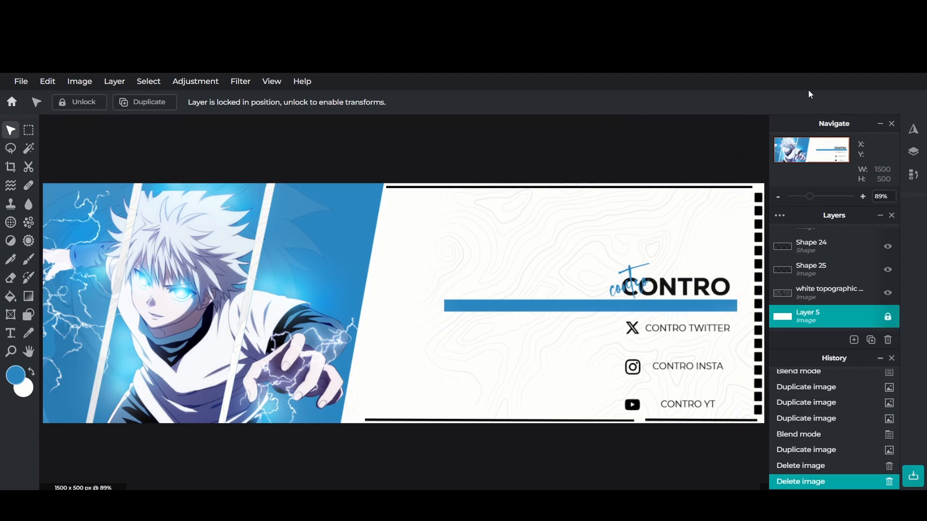